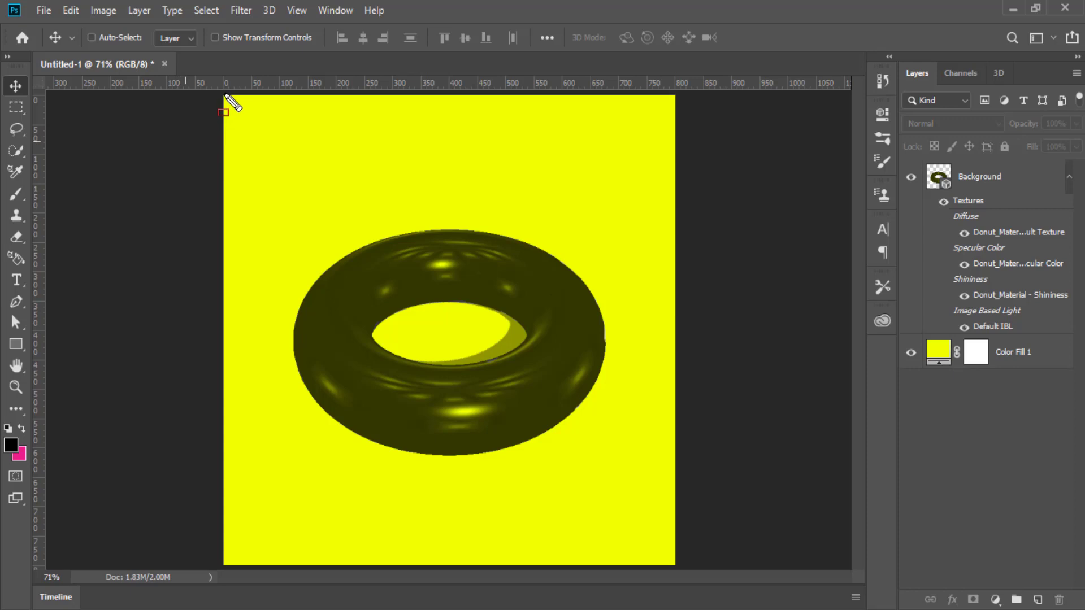
# - Browse the 3D and View menus without choosing any command
pyautogui.moveTo(225, 96)
pyautogui.mouseDown()
pyautogui.moveTo(392, 266)
pyautogui.moveTo(605, 528)
pyautogui.moveTo(690, 583)
pyautogui.moveTo(675, 567)
pyautogui.mouseUp()
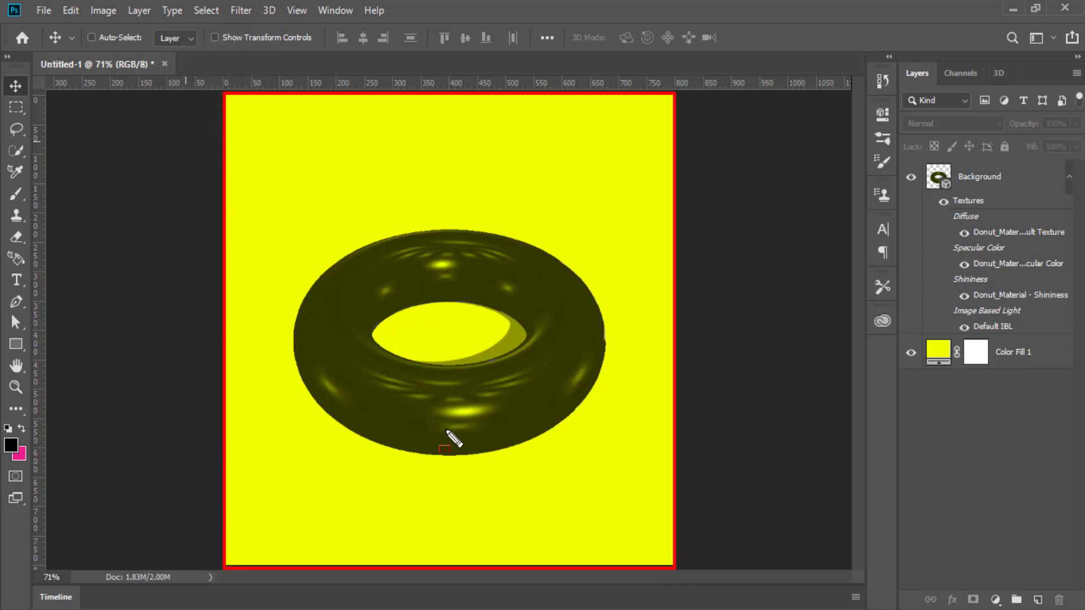
pyautogui.click(269, 10)
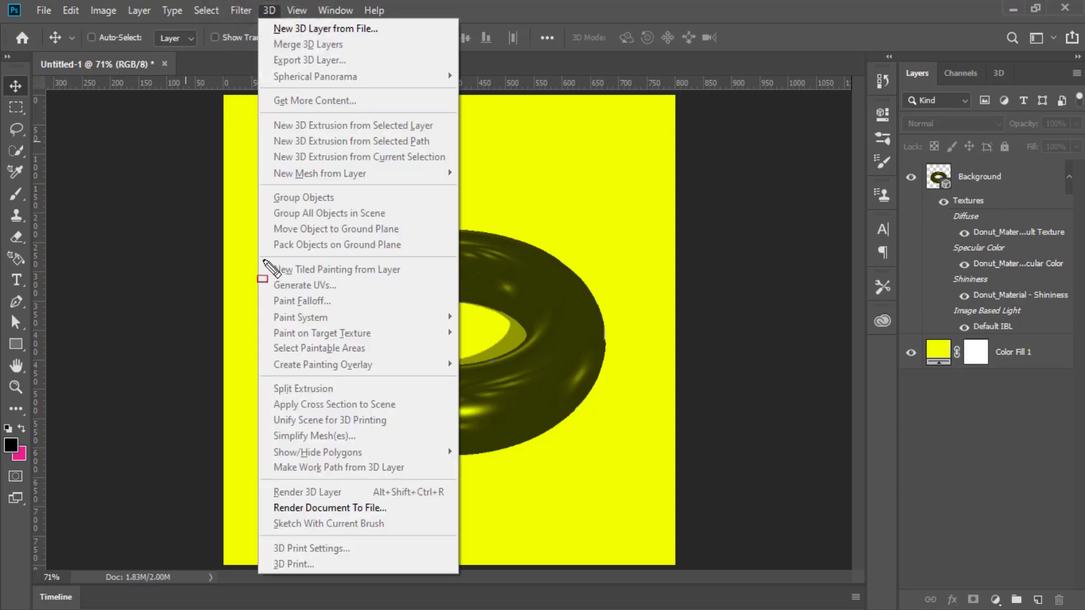
pyautogui.moveTo(262, 260)
pyautogui.mouseDown()
pyautogui.moveTo(390, 308)
pyautogui.moveTo(459, 375)
pyautogui.mouseUp()
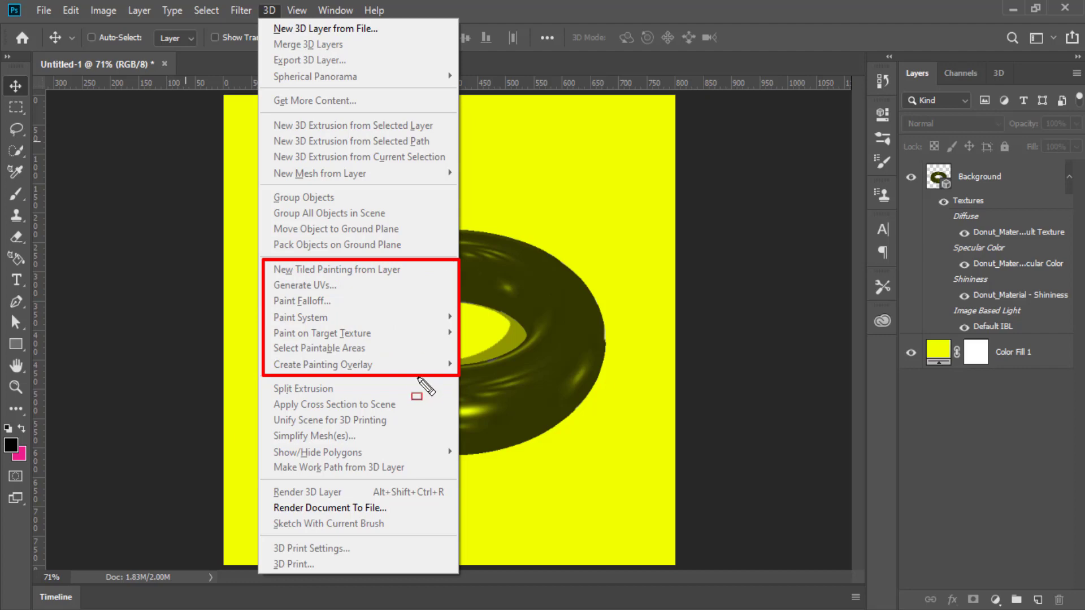
pyautogui.click(538, 290)
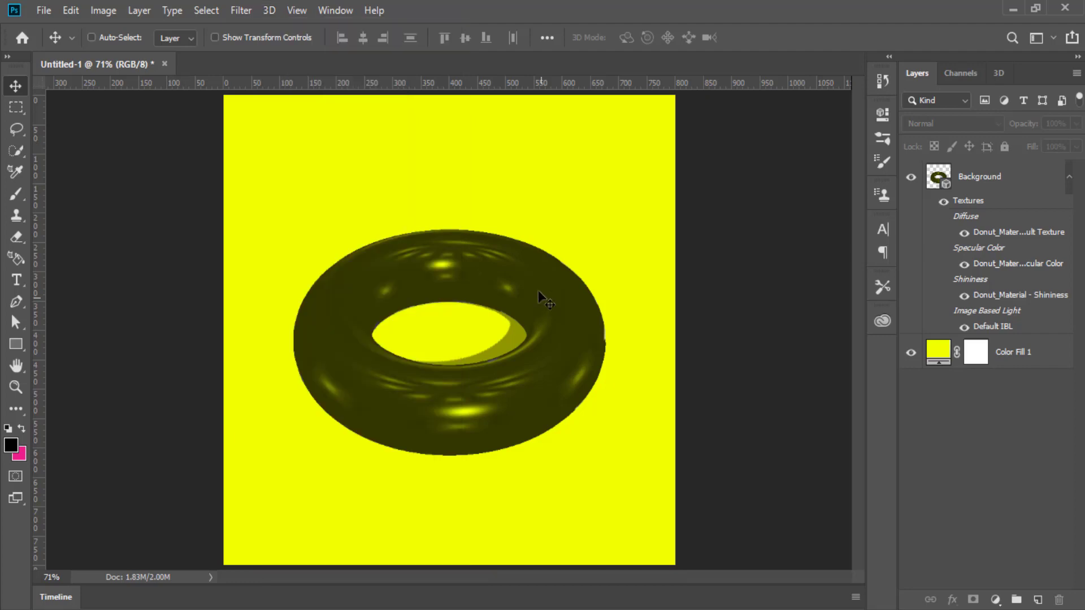
pyautogui.click(297, 10)
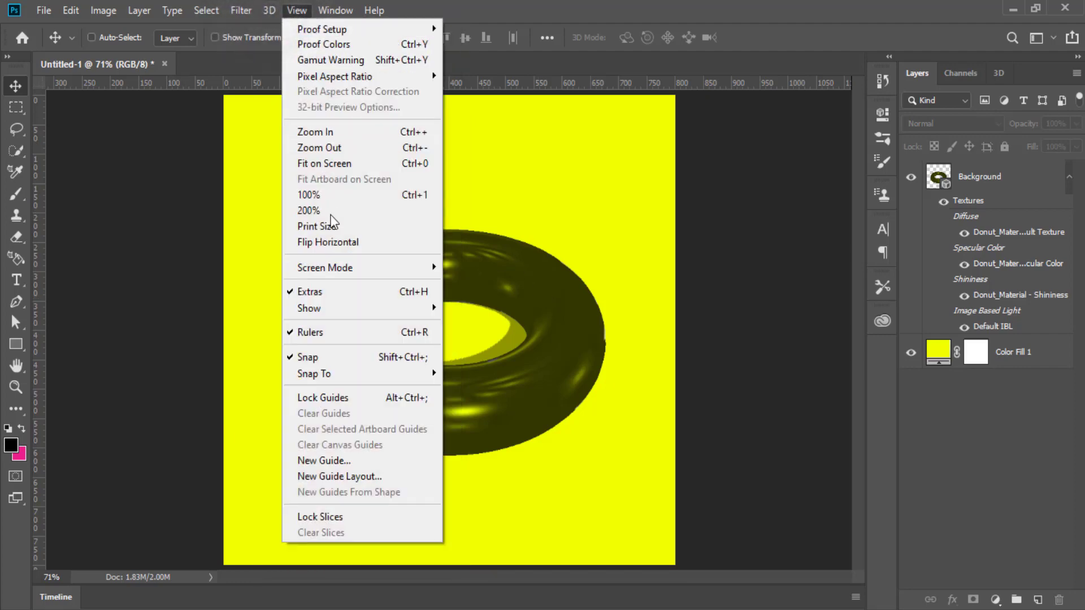
pyautogui.click(269, 11)
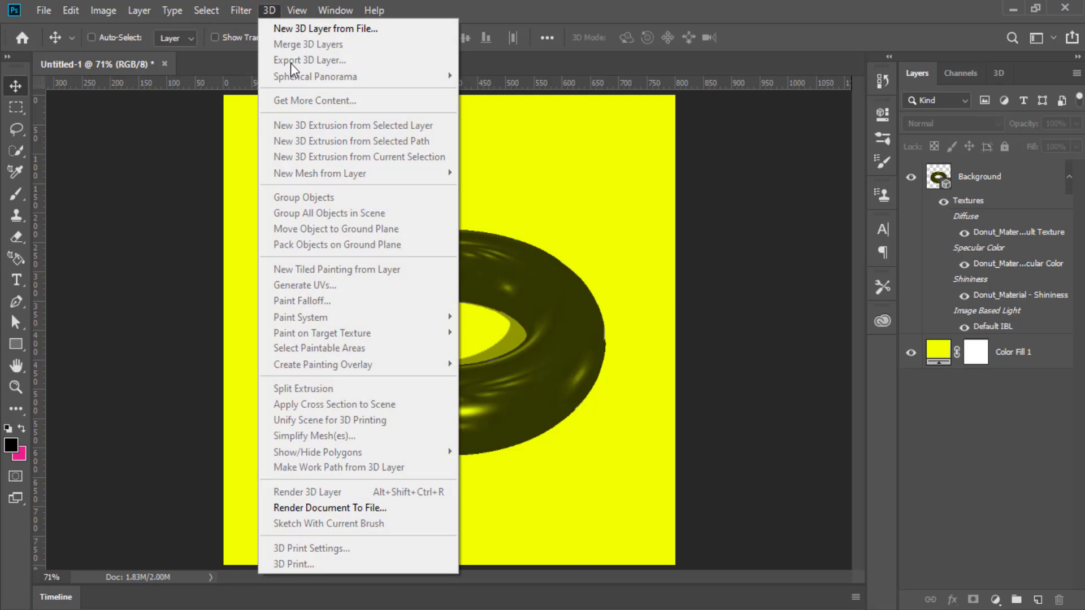
pyautogui.click(755, 252)
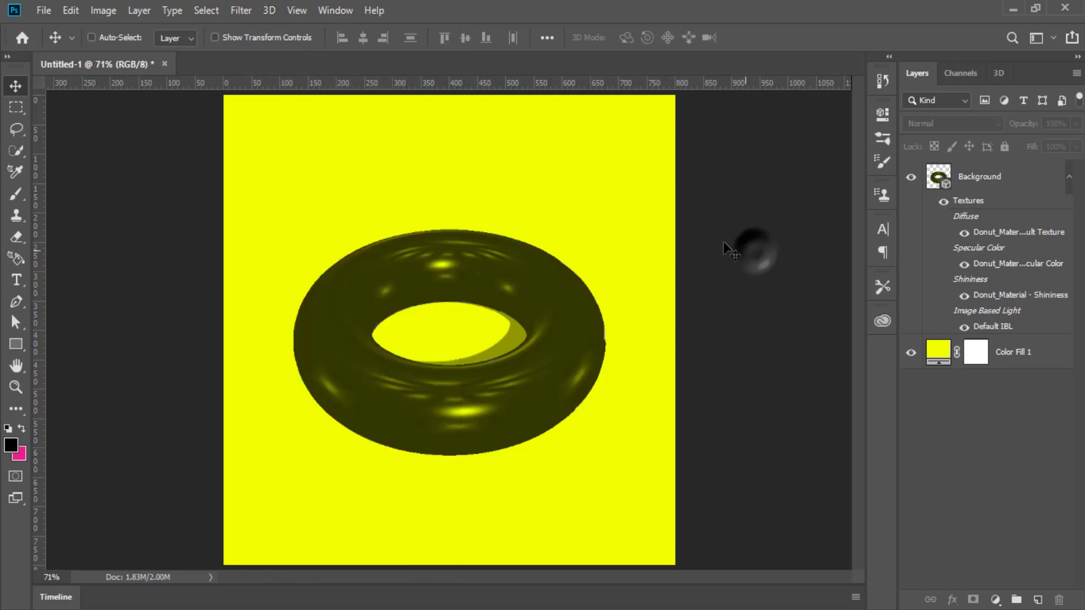
# - Create a new 800 × 800 px document and close the donut document without saving
pyautogui.click(44, 10)
pyautogui.click(51, 30)
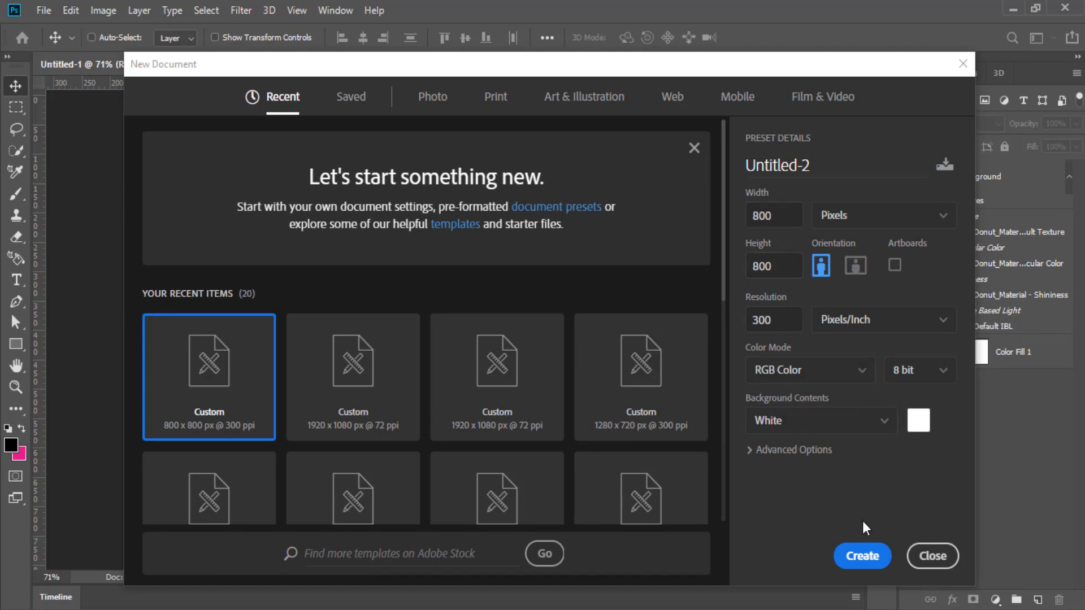
pyautogui.click(861, 555)
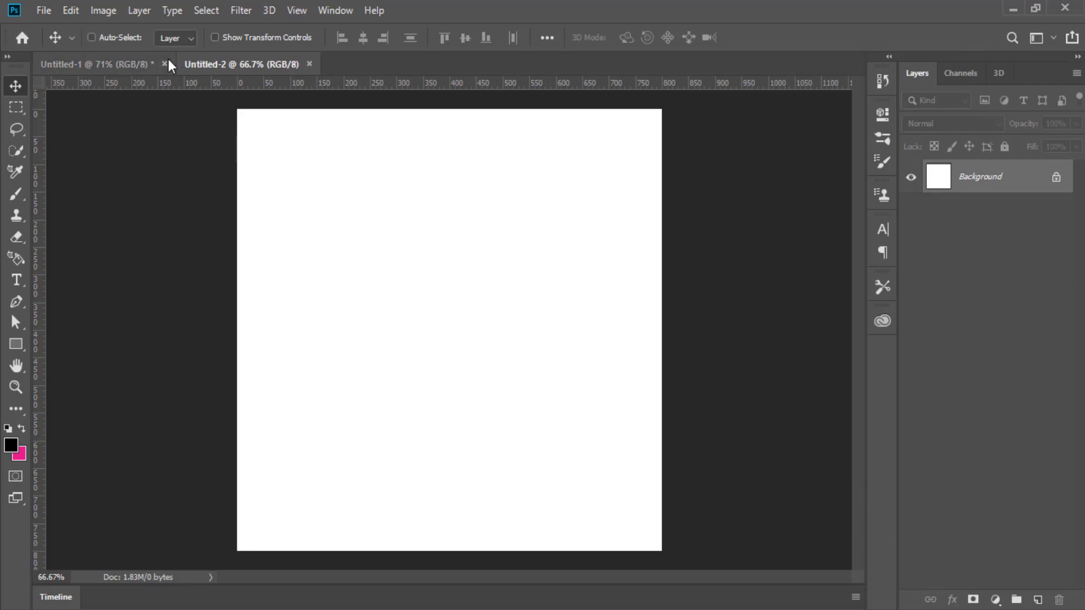
pyautogui.click(165, 65)
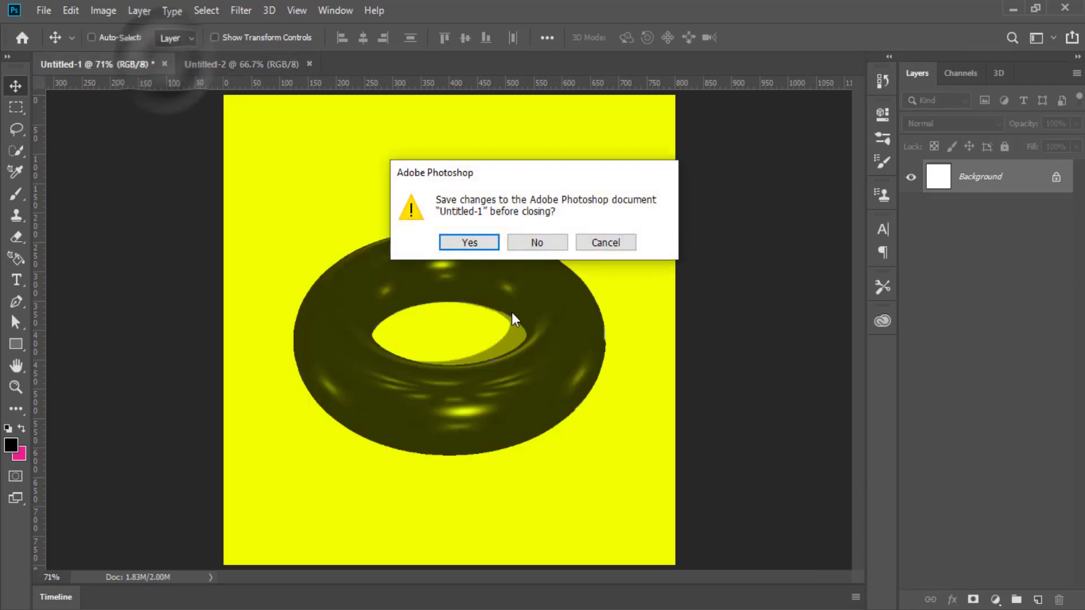
pyautogui.click(544, 247)
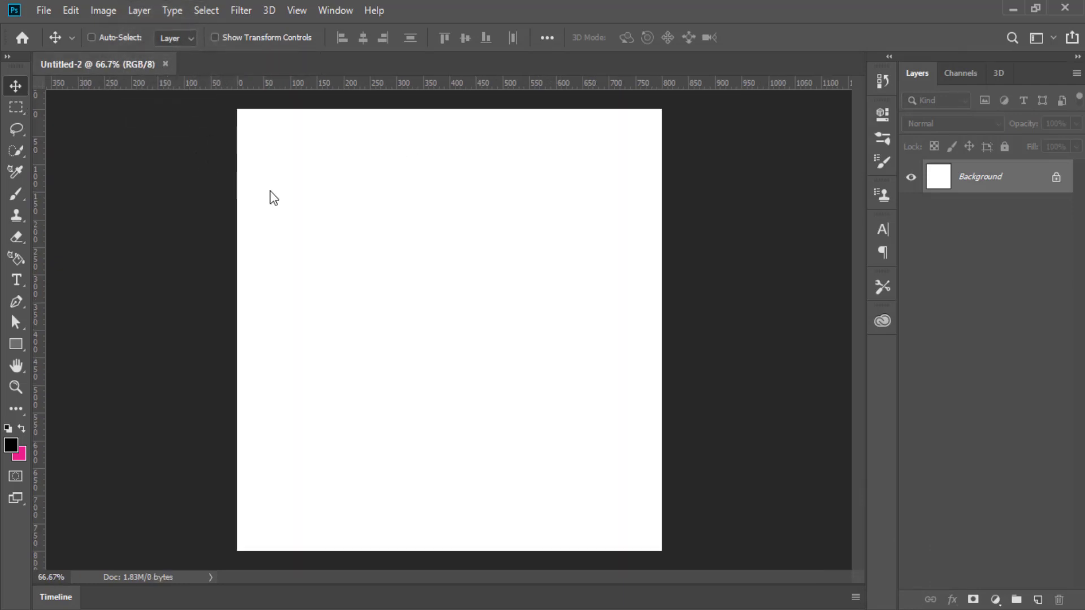
# - Try the 3D tiled painting command, then draw a small black rounded rectangle
pyautogui.click(270, 11)
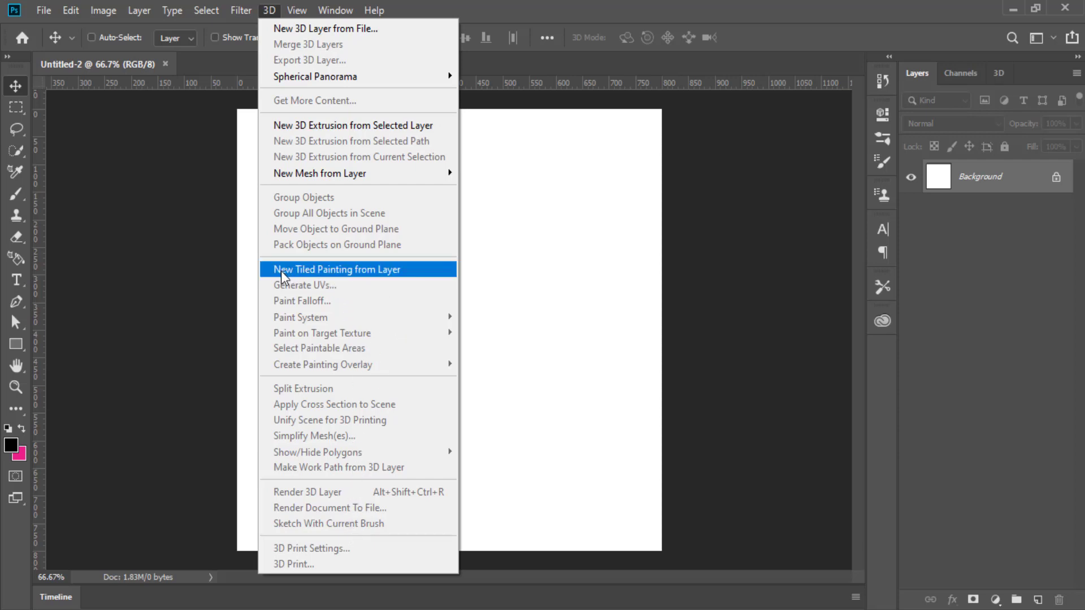
pyautogui.click(384, 269)
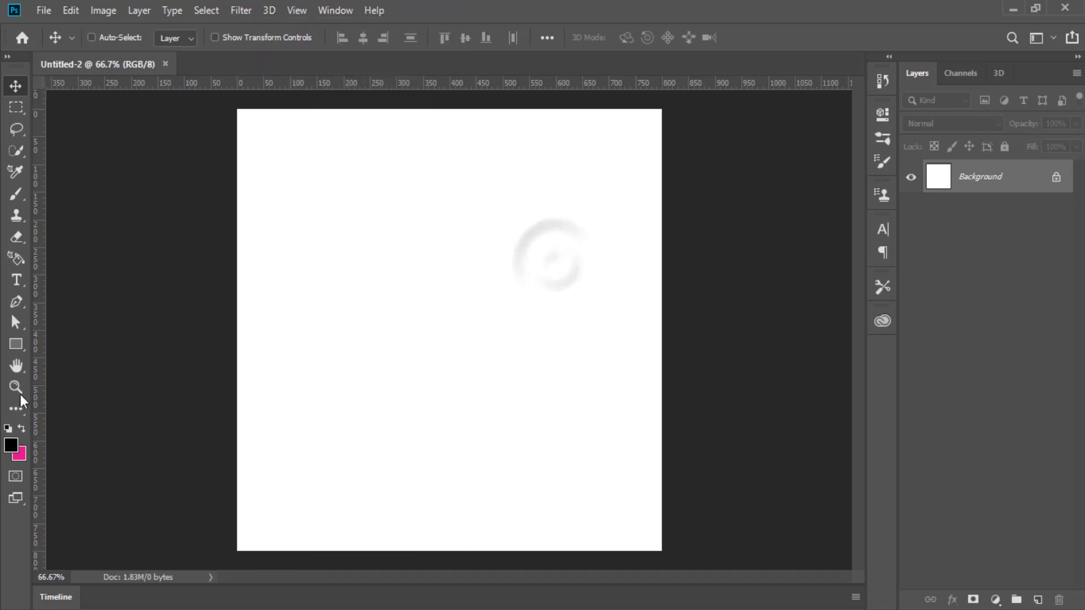
pyautogui.moveTo(18, 346); pyautogui.dragTo(67, 356)
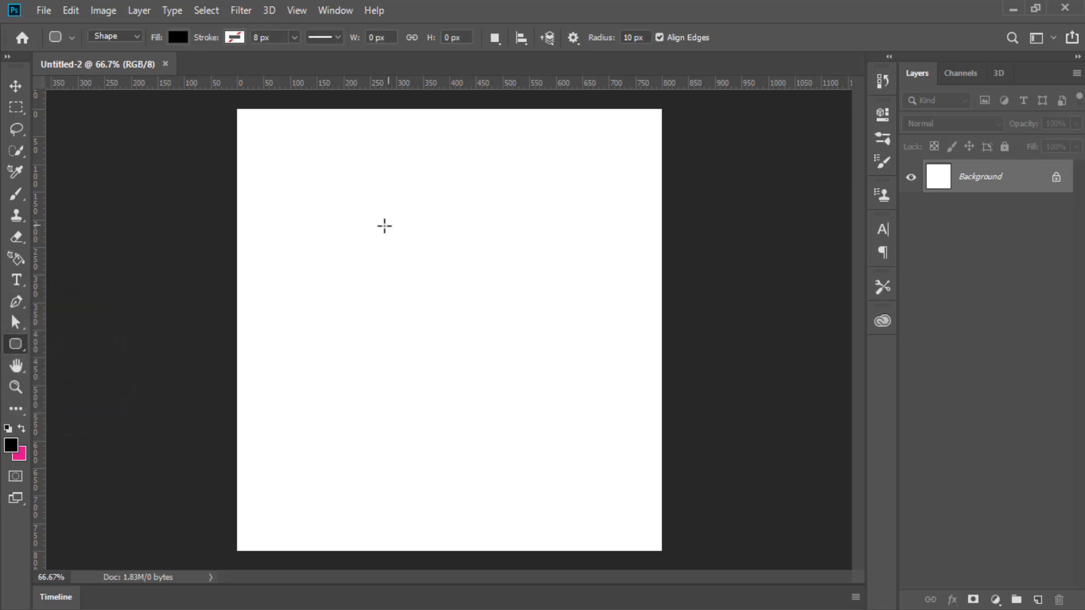
pyautogui.moveTo(380, 220); pyautogui.dragTo(433, 280)
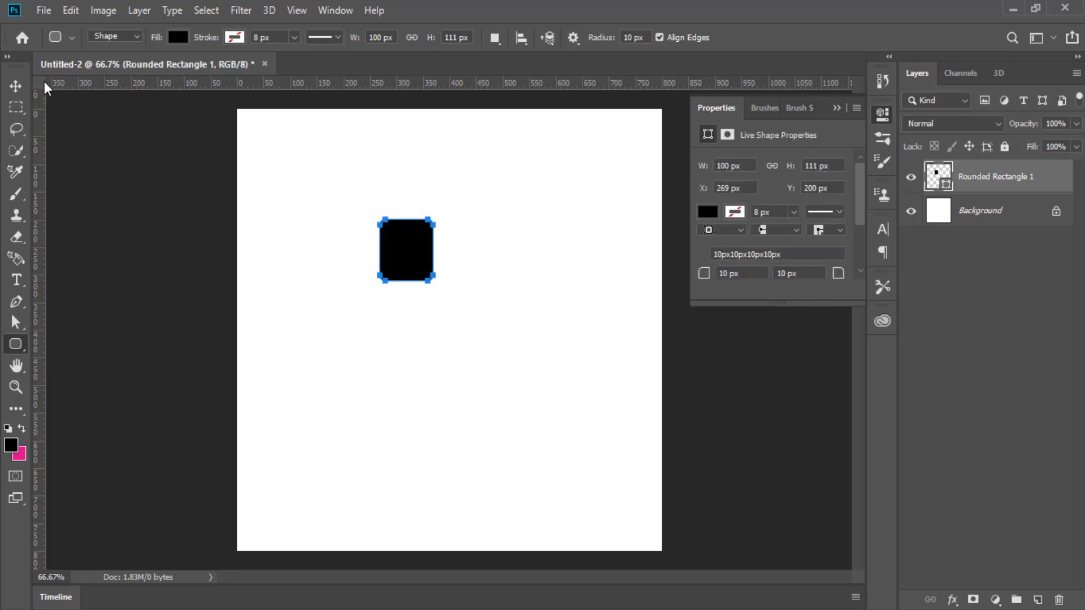
# - Move the rounded rectangle right to center it and close the Properties panel
pyautogui.click(16, 86)
pyautogui.click(399, 269)
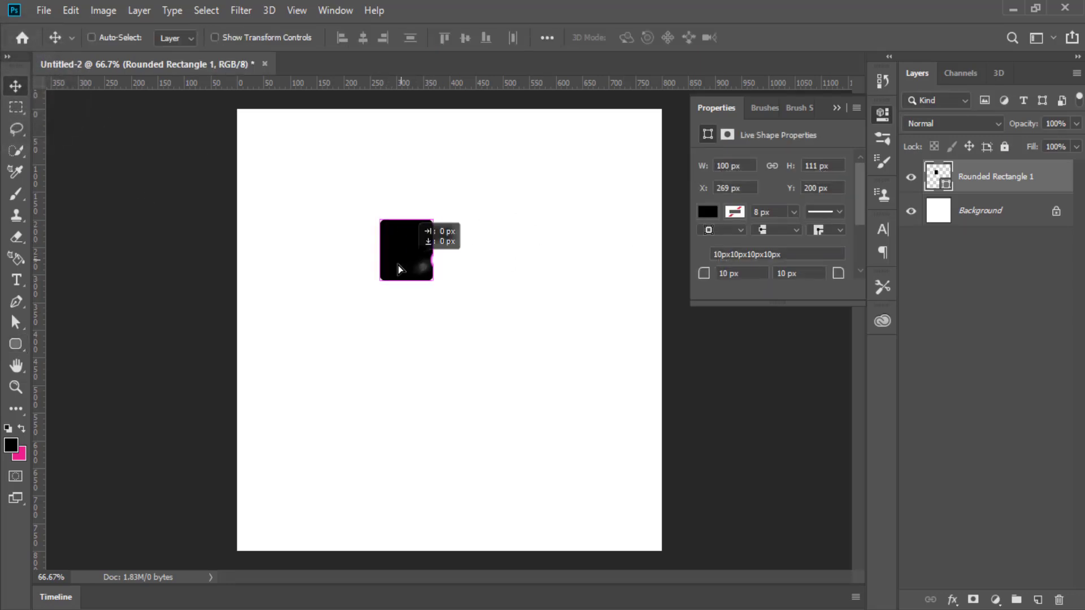
pyautogui.moveTo(399, 269); pyautogui.dragTo(467, 260)
pyautogui.click(841, 106)
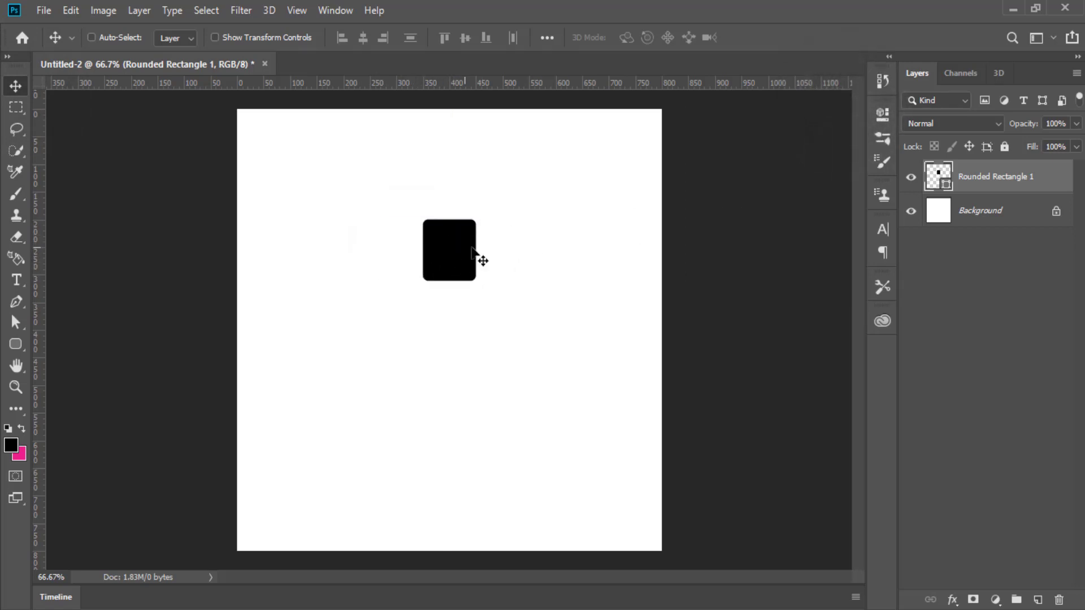
pyautogui.click(269, 11)
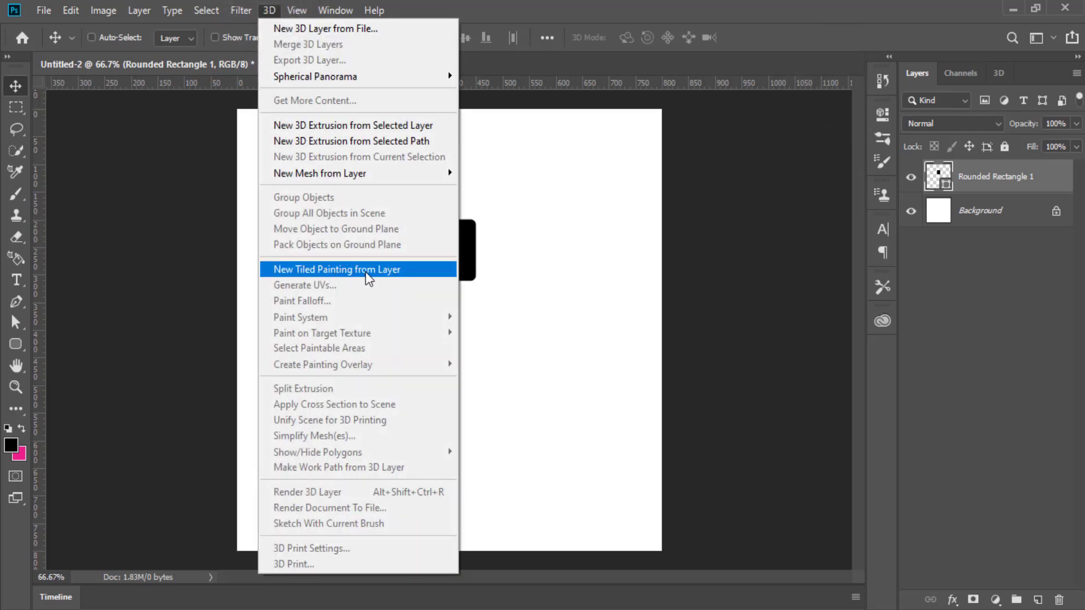
# - Convert the rectangle layer into a tiled 3D painting plane and rotate it to a tilted orientation
pyautogui.click(419, 275)
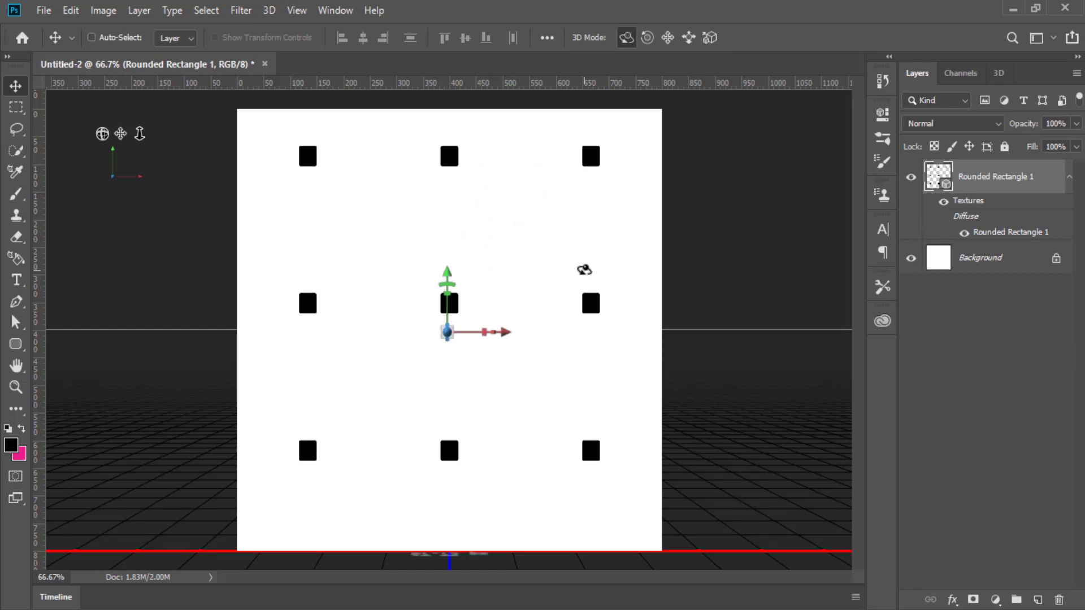
pyautogui.moveTo(594, 301)
pyautogui.mouseDown()
pyautogui.moveTo(470, 302)
pyautogui.moveTo(421, 291)
pyautogui.mouseUp()
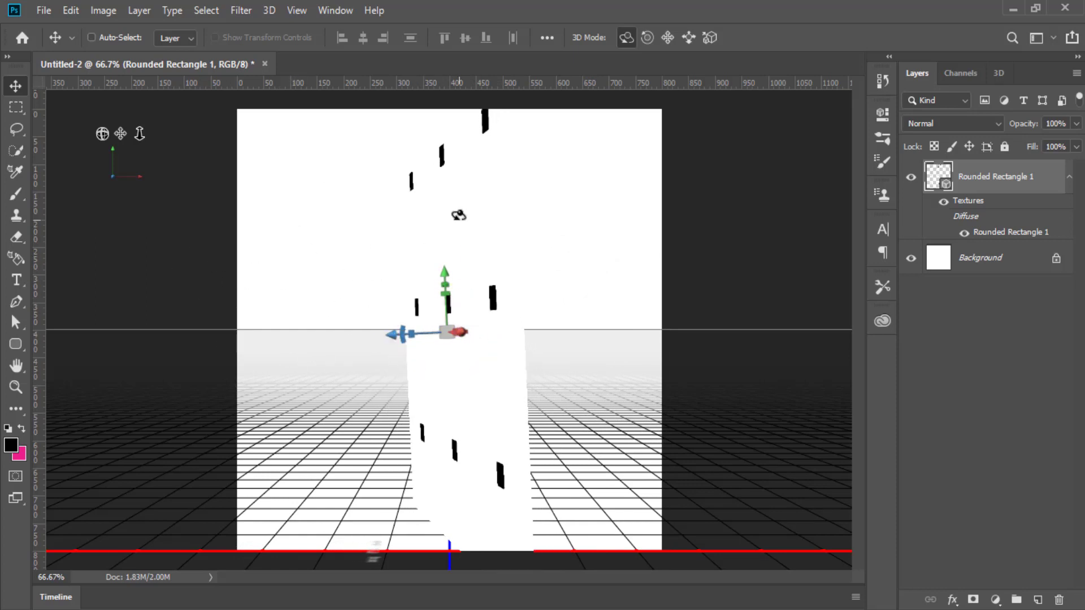
pyautogui.moveTo(458, 216)
pyautogui.mouseDown()
pyautogui.moveTo(477, 204)
pyautogui.moveTo(547, 213)
pyautogui.moveTo(577, 194)
pyautogui.mouseUp()
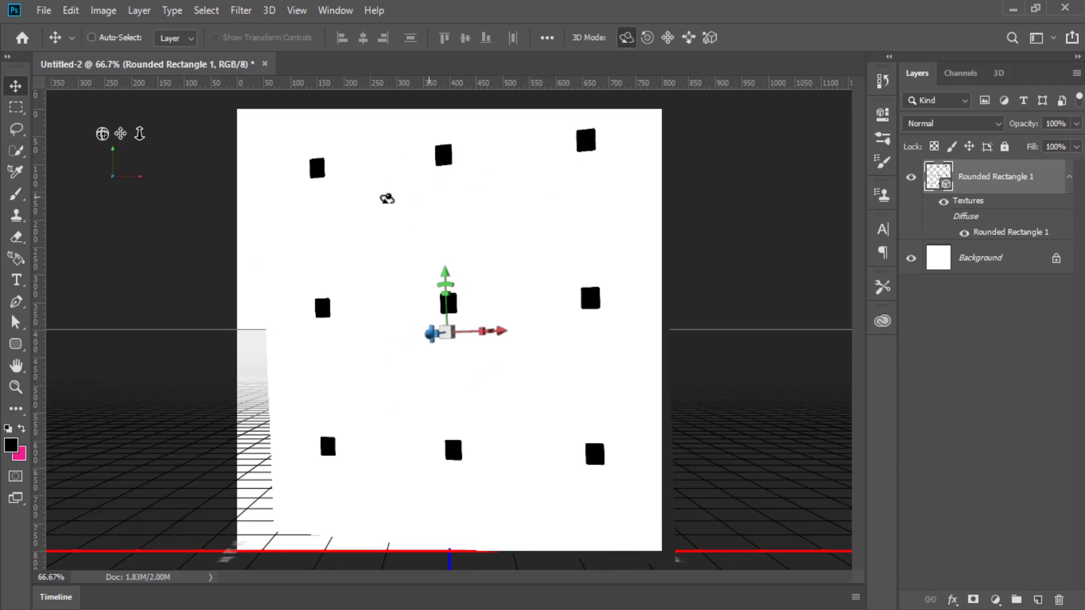
pyautogui.moveTo(320, 169)
pyautogui.mouseDown()
pyautogui.moveTo(286, 242)
pyautogui.moveTo(290, 390)
pyautogui.moveTo(266, 470)
pyautogui.mouseUp()
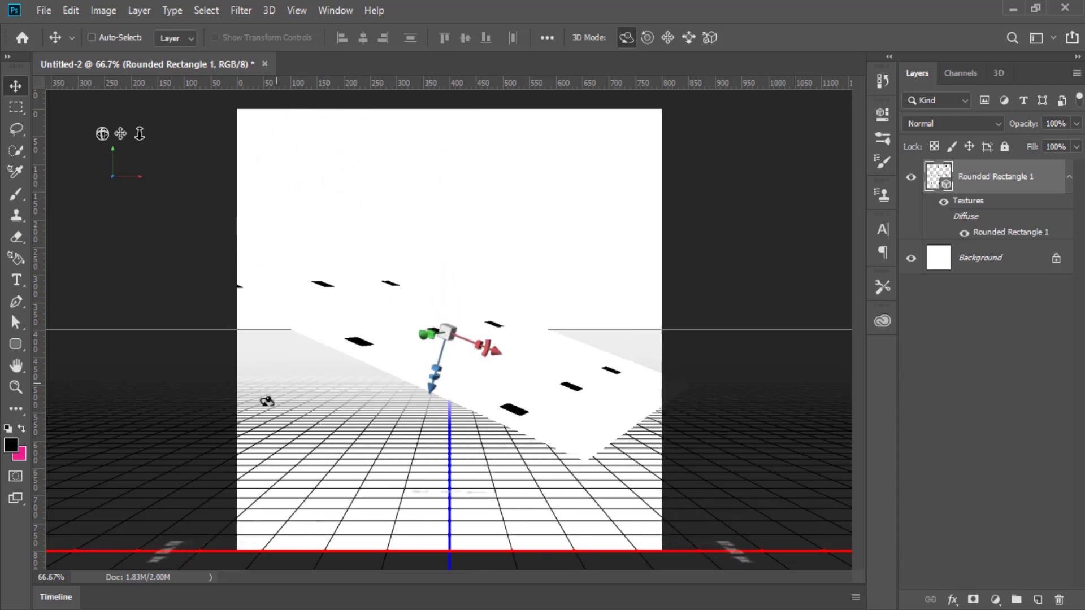
pyautogui.moveTo(412, 259)
pyautogui.mouseDown()
pyautogui.moveTo(323, 334)
pyautogui.moveTo(271, 277)
pyautogui.mouseUp()
pyautogui.moveTo(637, 390); pyautogui.dragTo(570, 438)
pyautogui.moveTo(637, 232)
pyautogui.mouseDown()
pyautogui.moveTo(496, 210)
pyautogui.moveTo(393, 170)
pyautogui.moveTo(452, 289)
pyautogui.moveTo(460, 202)
pyautogui.moveTo(521, 213)
pyautogui.moveTo(517, 333)
pyautogui.moveTo(334, 364)
pyautogui.moveTo(305, 395)
pyautogui.moveTo(252, 322)
pyautogui.moveTo(261, 343)
pyautogui.mouseUp()
pyautogui.moveTo(324, 419)
pyautogui.mouseDown()
pyautogui.moveTo(313, 380)
pyautogui.moveTo(366, 412)
pyautogui.moveTo(501, 446)
pyautogui.moveTo(566, 410)
pyautogui.mouseUp()
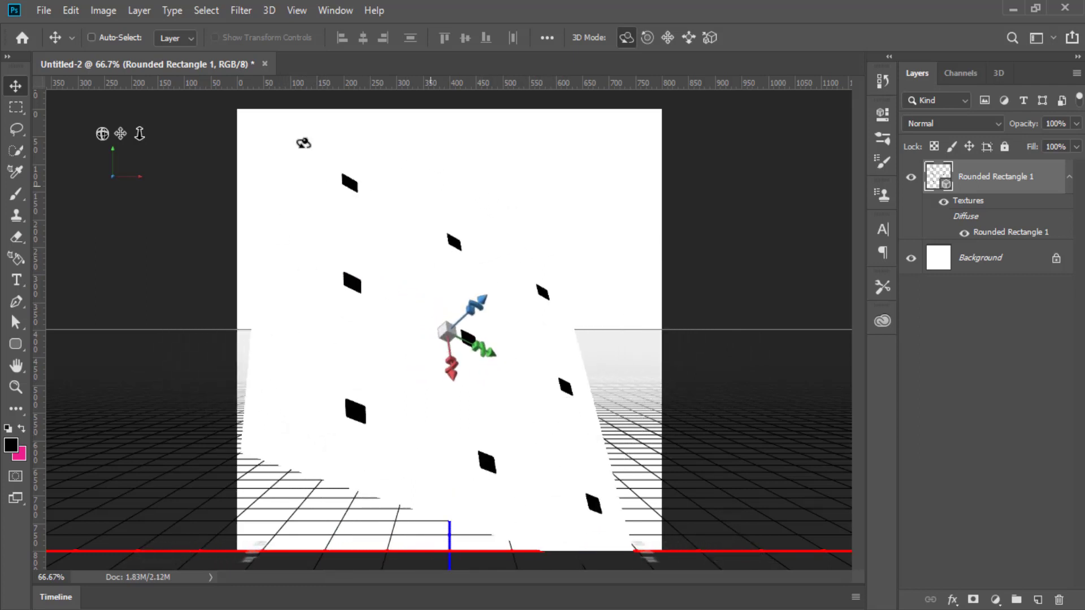
pyautogui.click(71, 10)
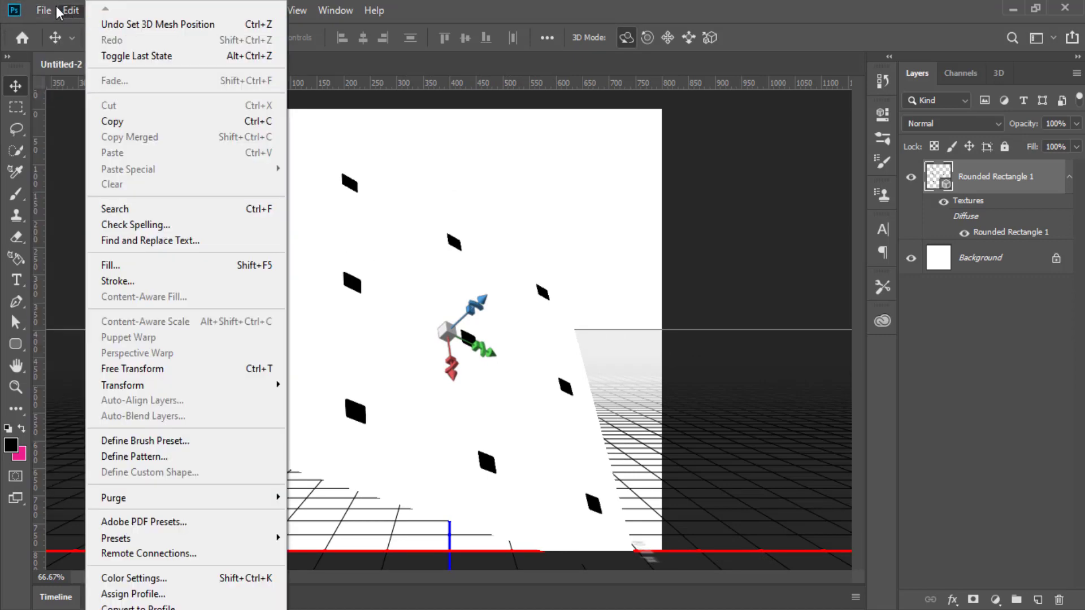
# - Delete the tiled 3D rectangle layer
pyautogui.click(1022, 187)
pyautogui.moveTo(1023, 187); pyautogui.dragTo(1059, 599)
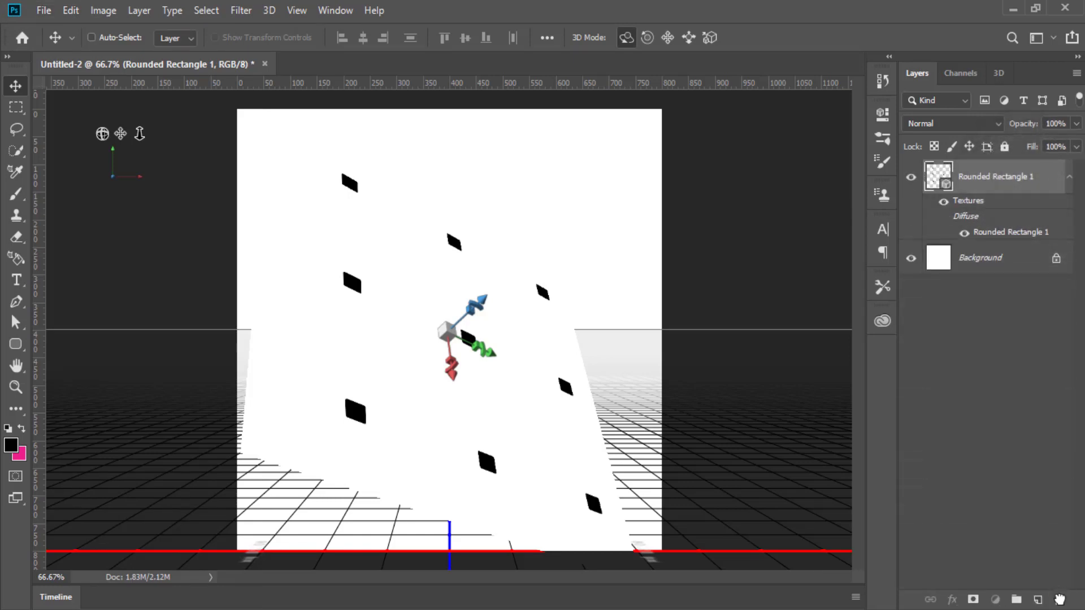
pyautogui.click(265, 10)
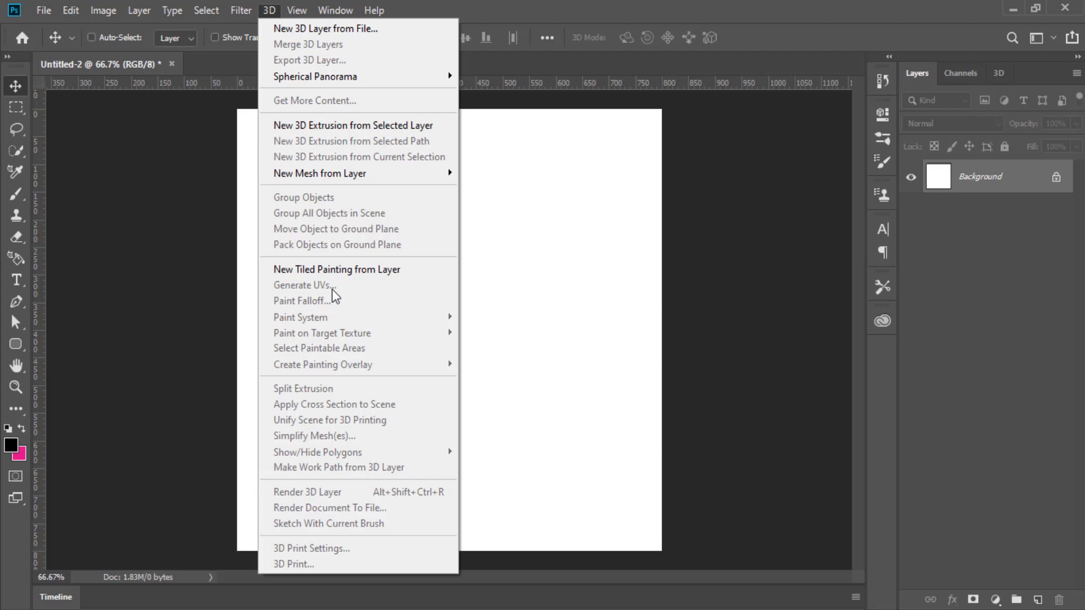
# - Draw a new black 311 × 283 px rectangle and collapse the Properties panel
pyautogui.click(16, 345)
pyautogui.click(74, 345)
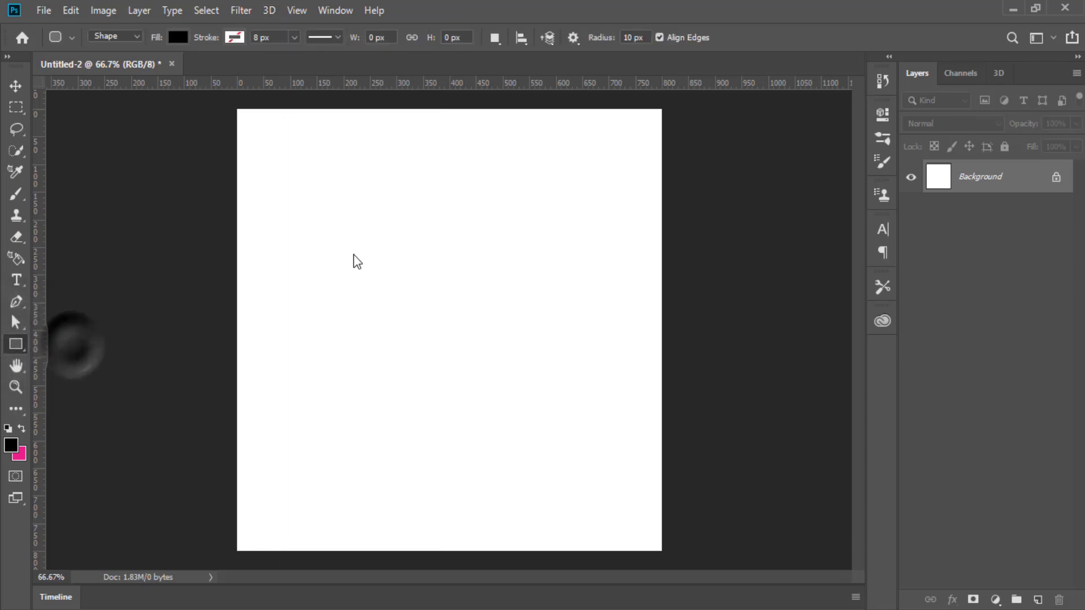
pyautogui.moveTo(352, 182)
pyautogui.mouseDown()
pyautogui.moveTo(493, 360)
pyautogui.moveTo(538, 367)
pyautogui.mouseUp()
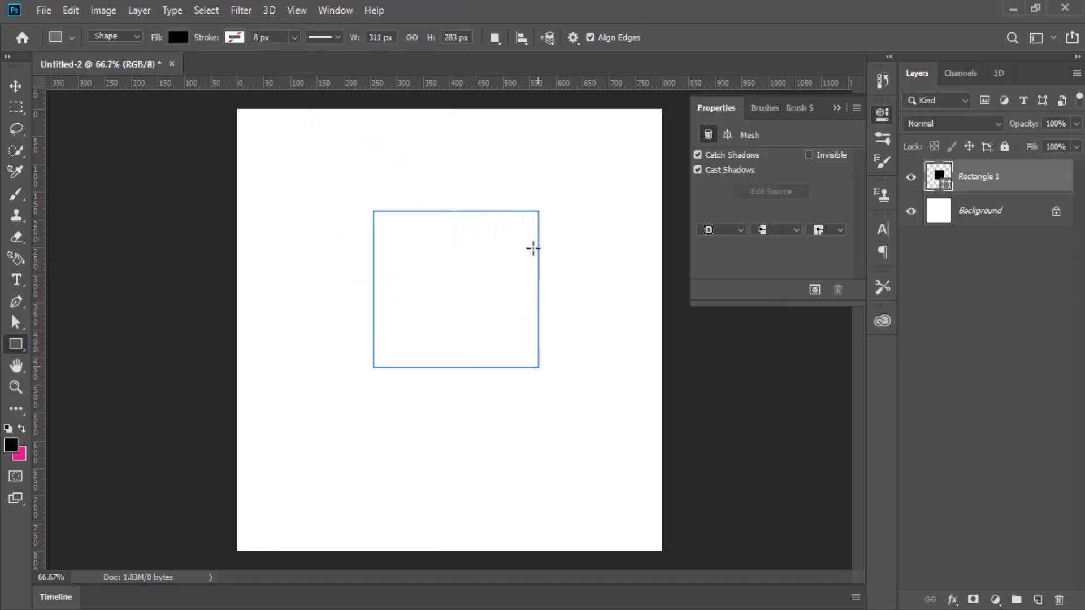
pyautogui.click(838, 109)
pyautogui.click(270, 11)
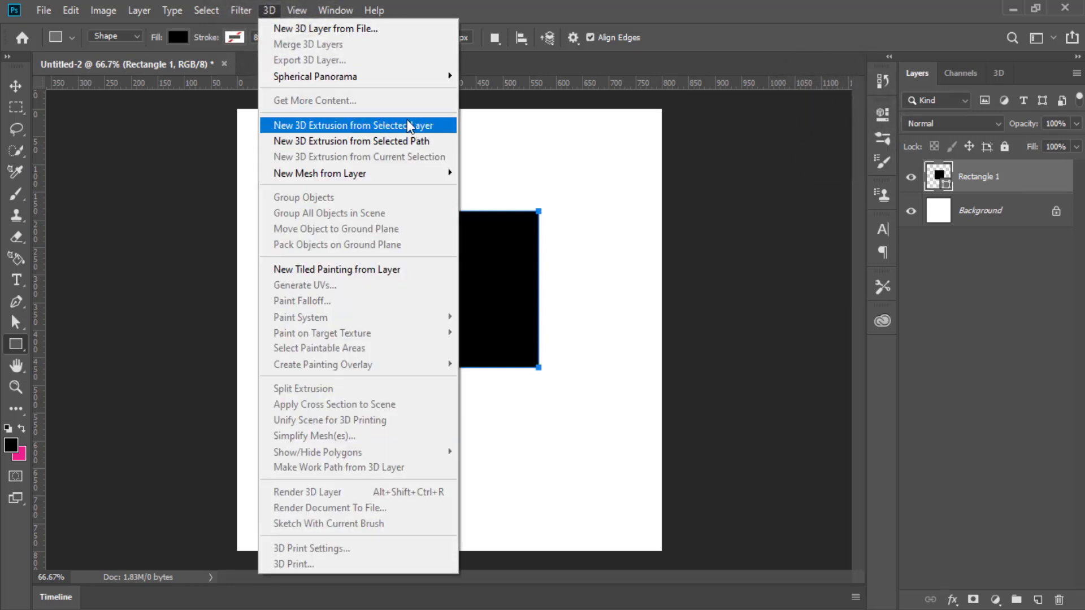
# - Extrude the black square into a 3D cube, orbit it, and list the Whole Scene materials
pyautogui.click(400, 125)
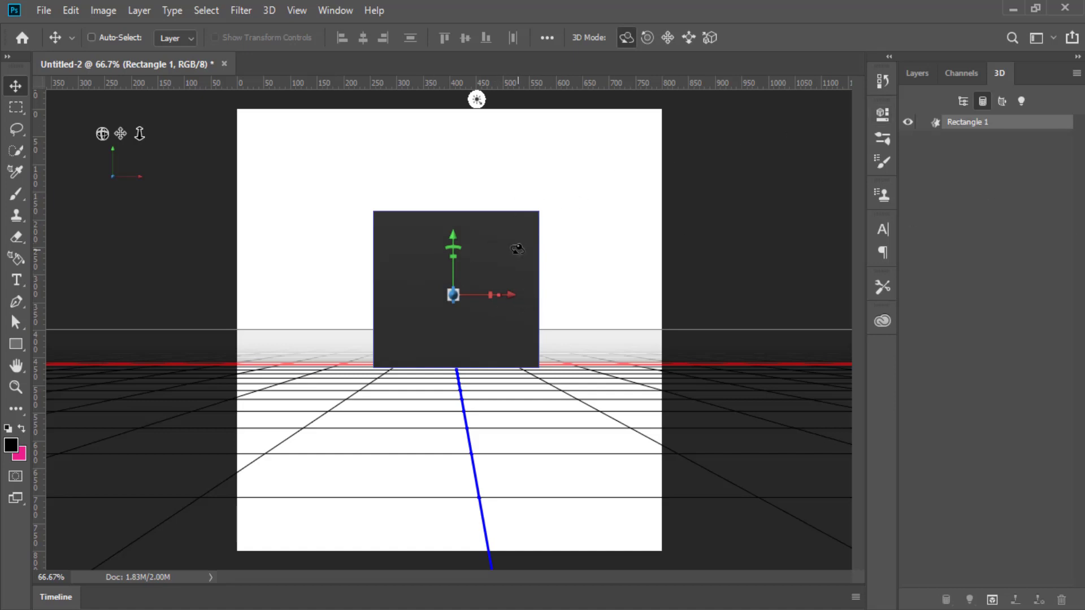
pyautogui.moveTo(517, 250); pyautogui.dragTo(400, 259)
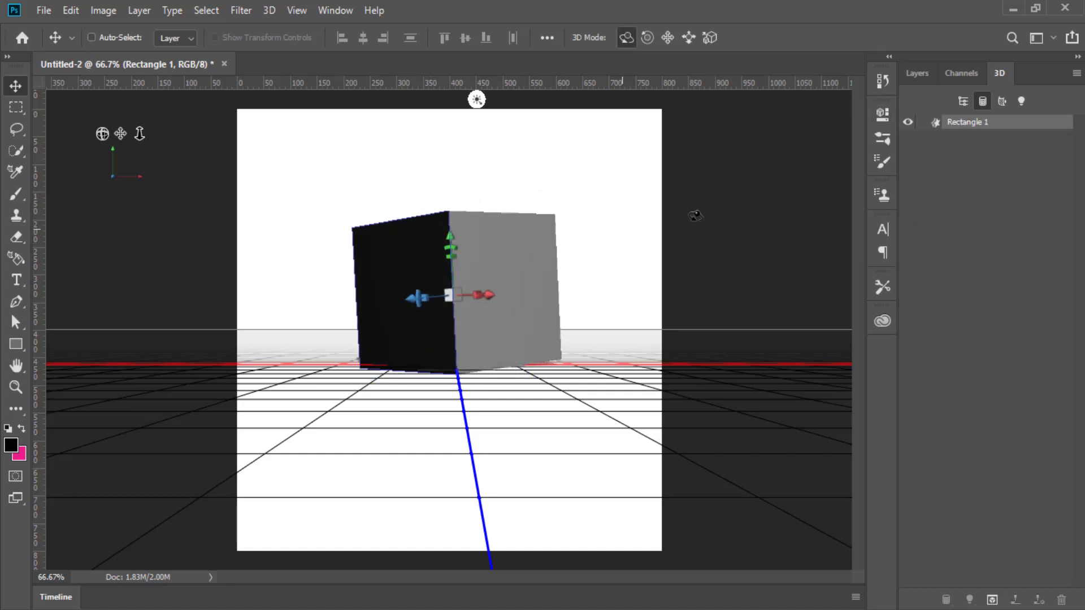
pyautogui.click(963, 101)
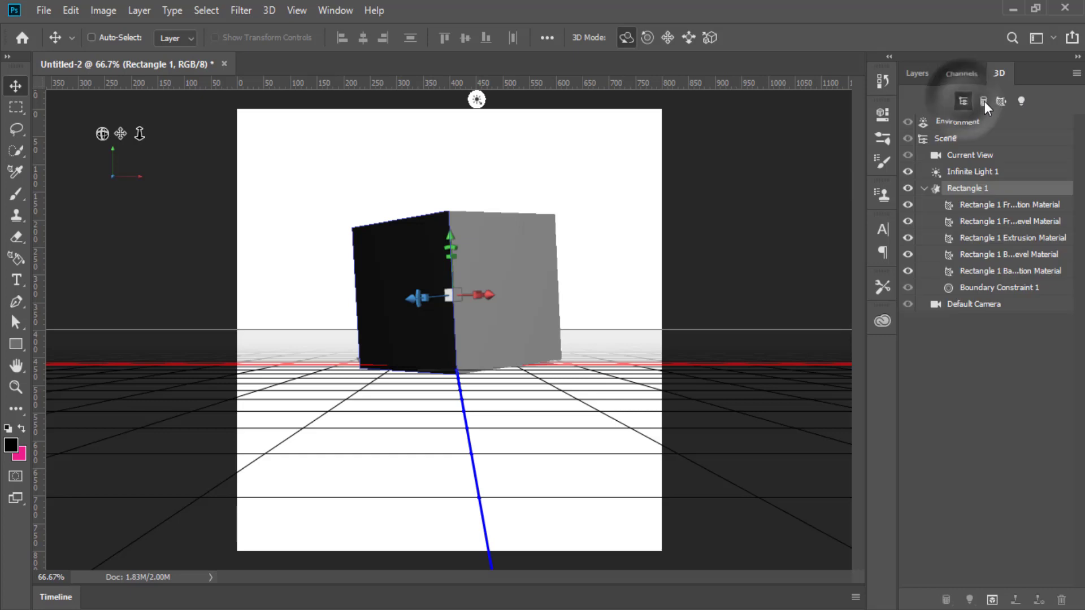
pyautogui.doubleClick(963, 224)
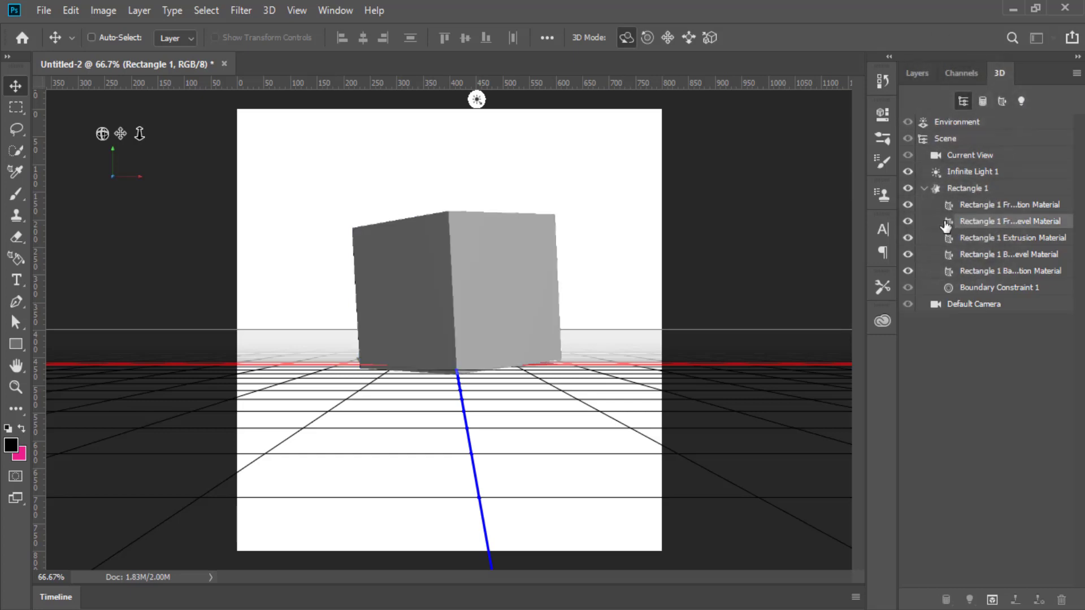
pyautogui.click(846, 171)
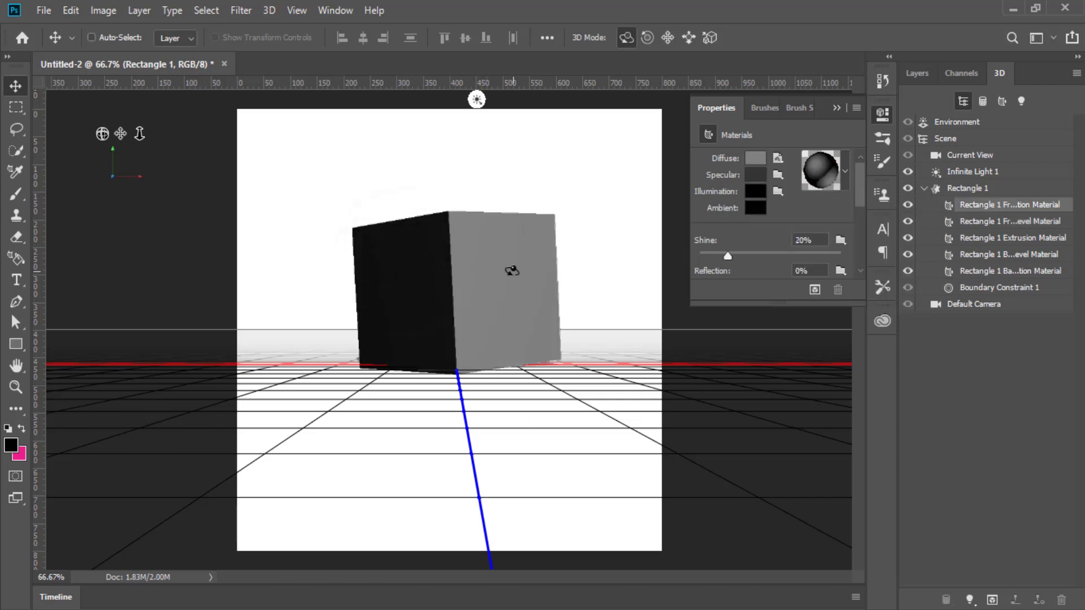
# - Apply the blue material preset to the cube's Extrusion Material
pyautogui.click(497, 288)
pyautogui.click(846, 171)
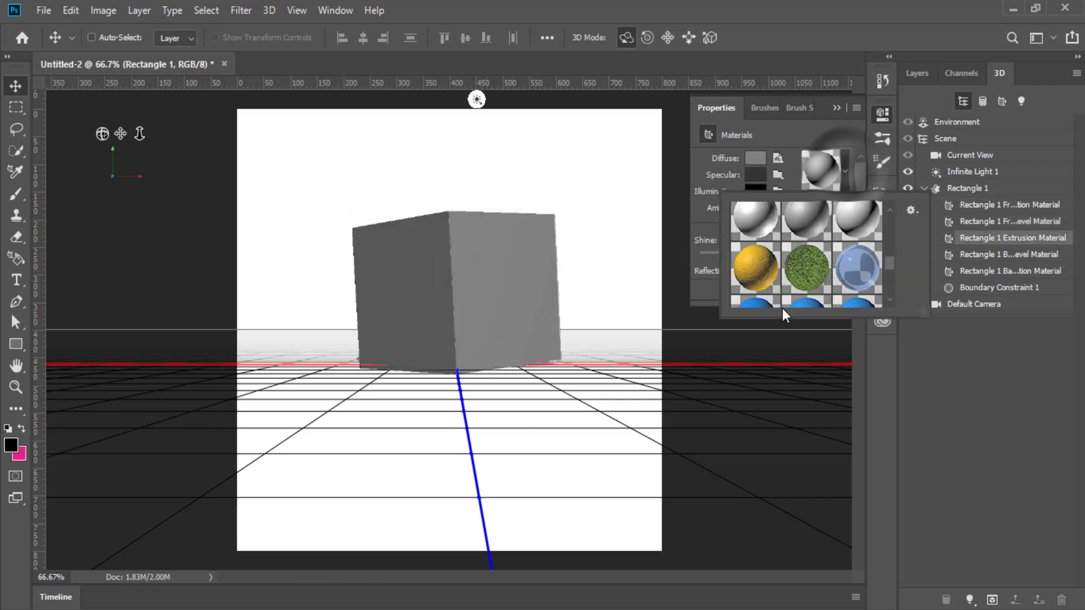
pyautogui.scroll(-1, 791, 283)
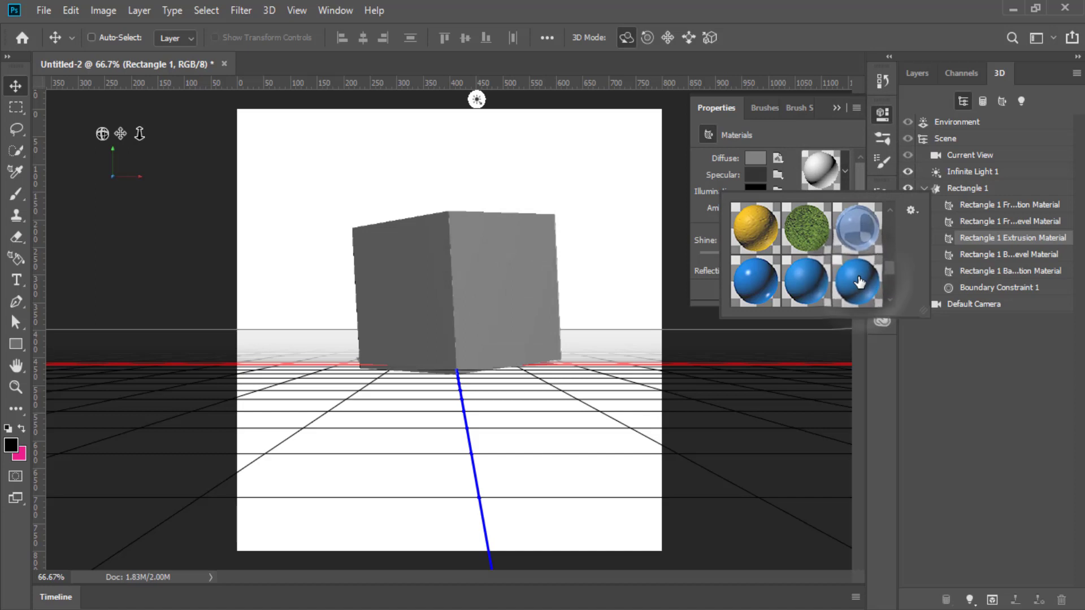
pyautogui.click(857, 281)
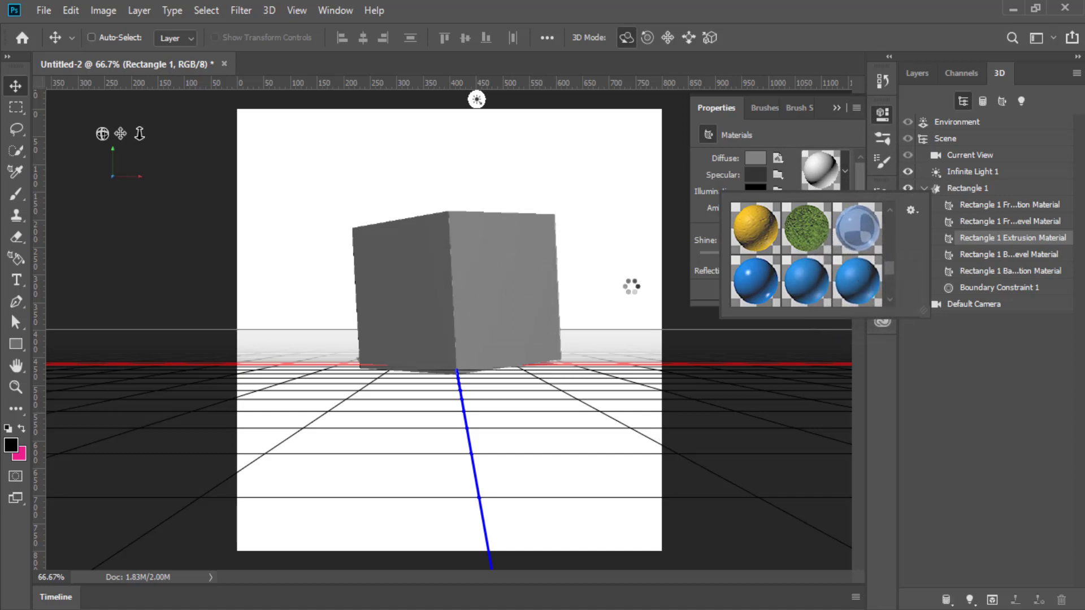
pyautogui.click(380, 314)
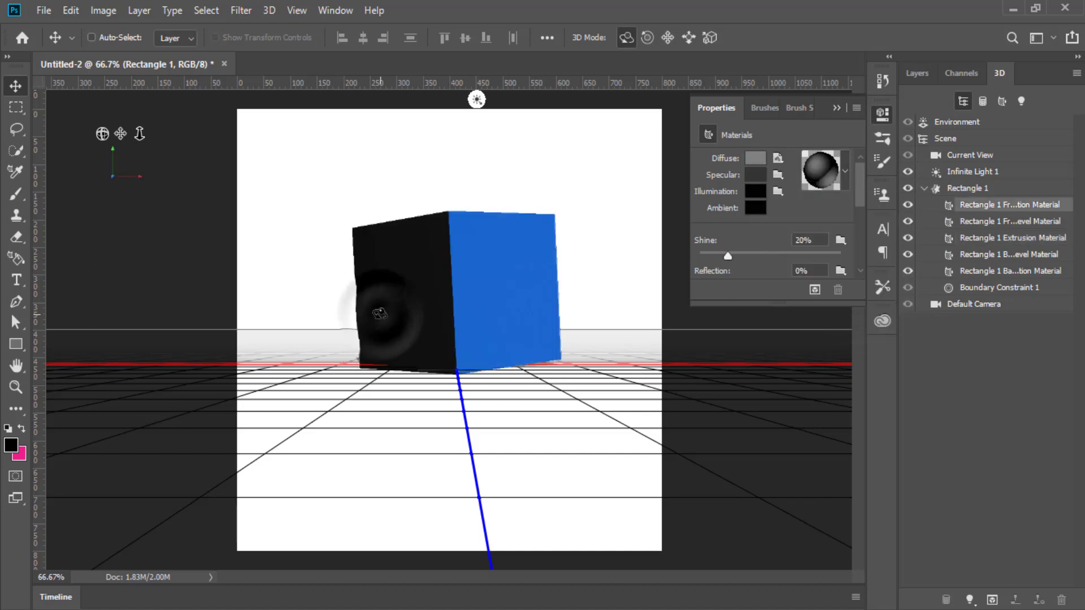
# - Apply the checkerboard material preset to the cube's front face
pyautogui.click(843, 176)
pyautogui.scroll(-5, 825, 301)
pyautogui.scroll(-3, 825, 302)
pyautogui.scroll(-1, 825, 303)
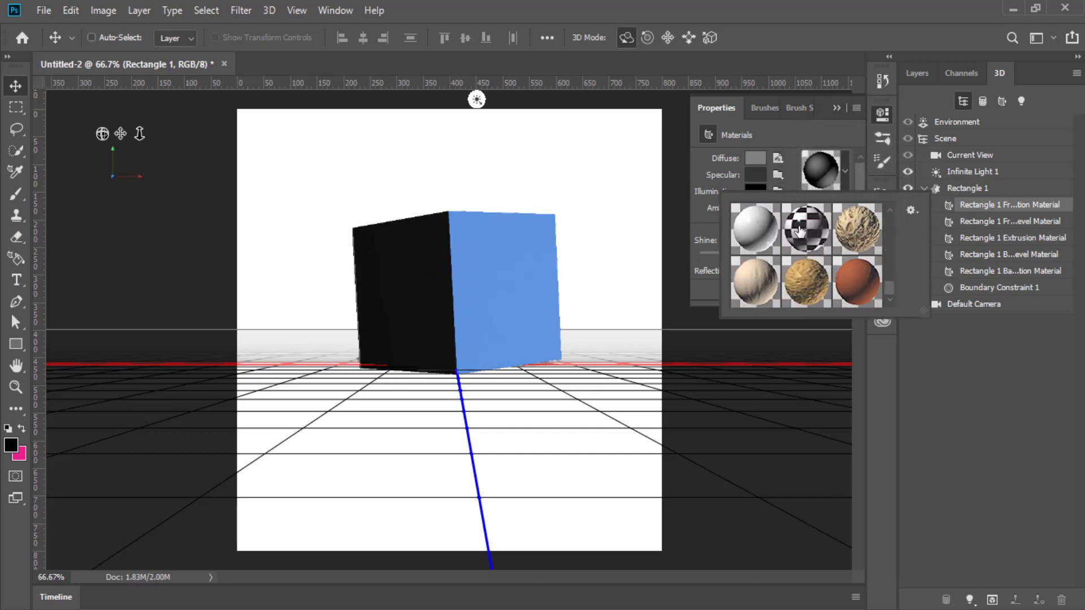
pyautogui.click(800, 230)
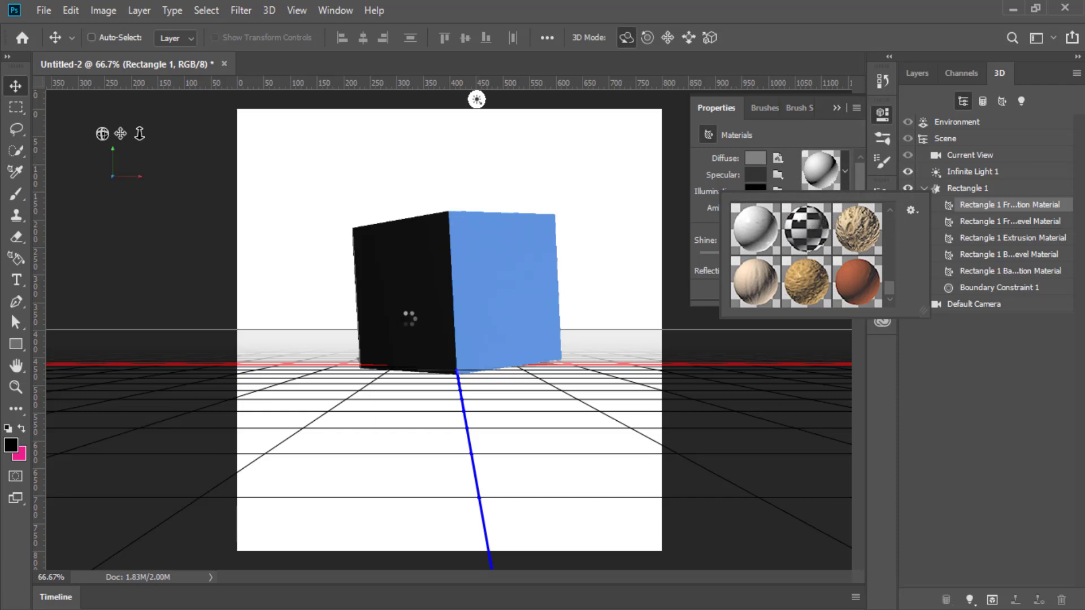
# - Orbit the Current View camera to see the cube from above
pyautogui.click(418, 303)
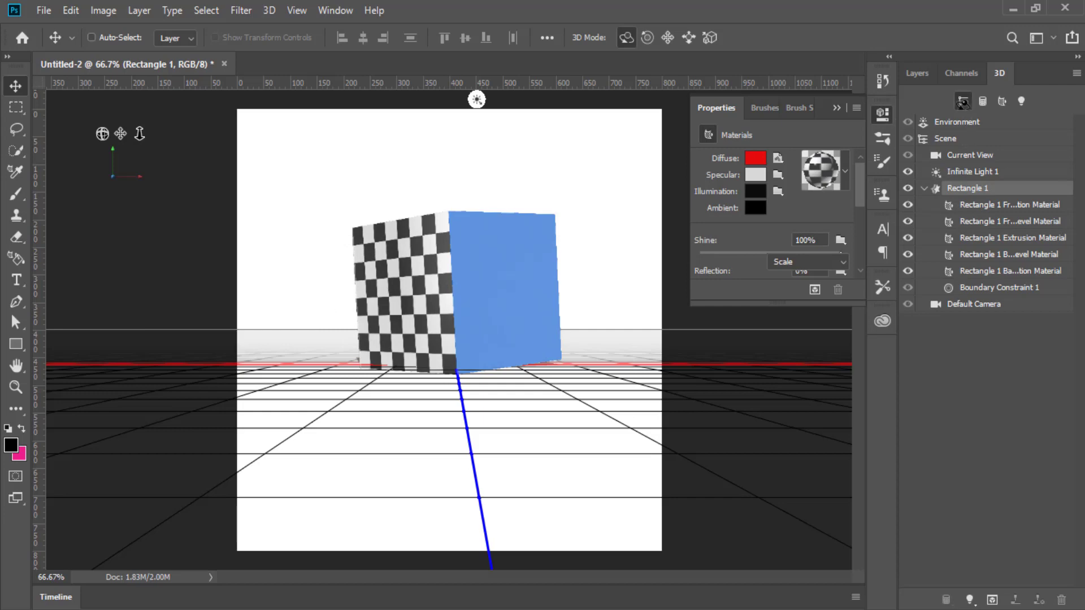
pyautogui.click(968, 188)
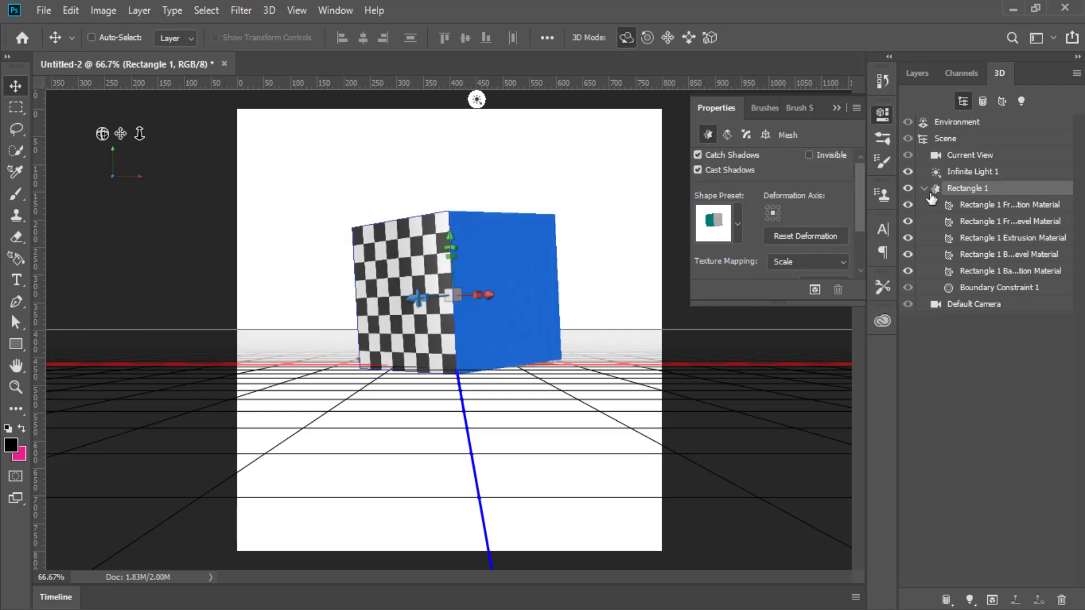
pyautogui.click(970, 155)
pyautogui.moveTo(430, 285)
pyautogui.mouseDown()
pyautogui.moveTo(519, 293)
pyautogui.moveTo(475, 275)
pyautogui.moveTo(451, 312)
pyautogui.moveTo(489, 210)
pyautogui.mouseUp()
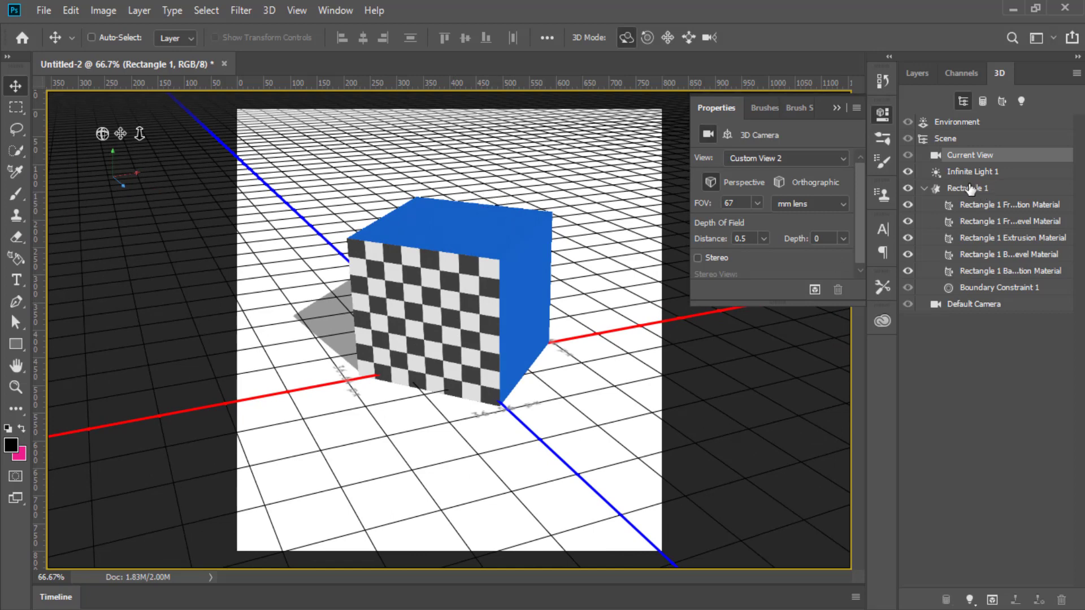
# - Replace the cube's blue sides with the red-brown wood preset and collapse Properties
pyautogui.click(958, 207)
pyautogui.click(501, 228)
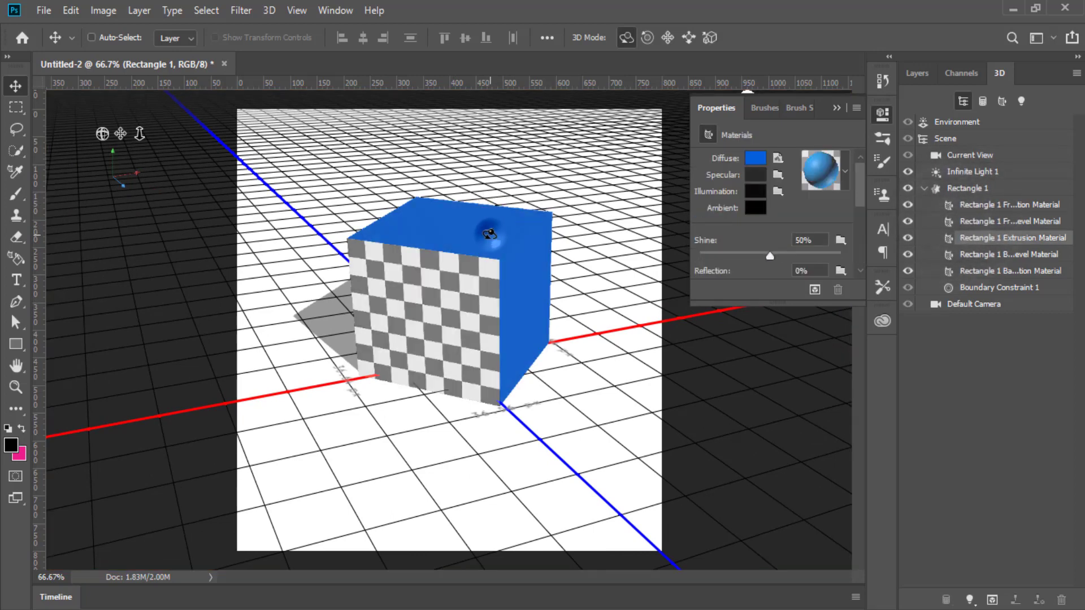
pyautogui.click(844, 172)
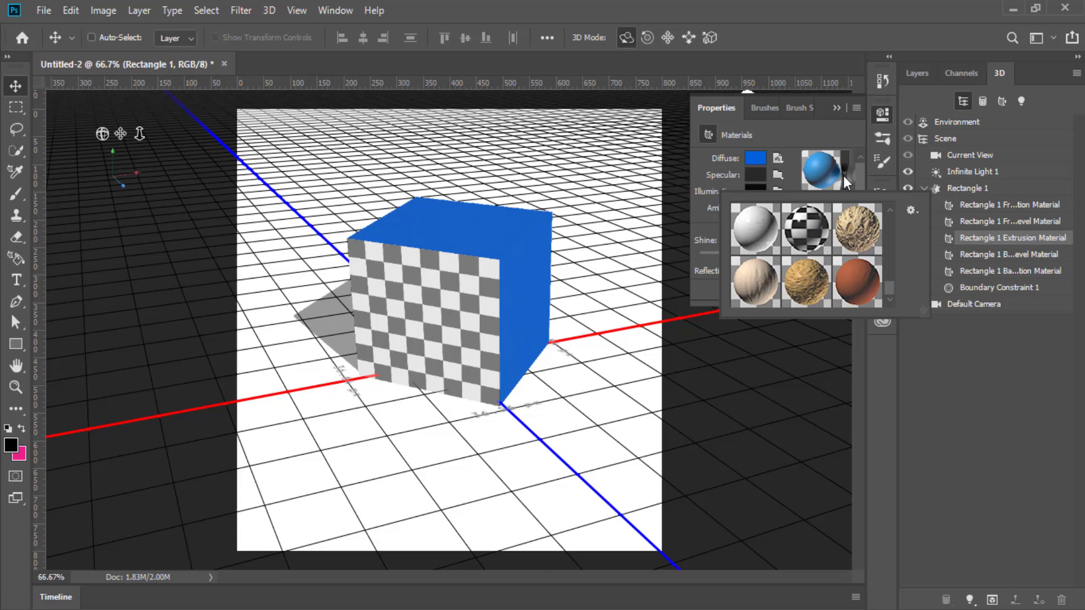
pyautogui.click(852, 283)
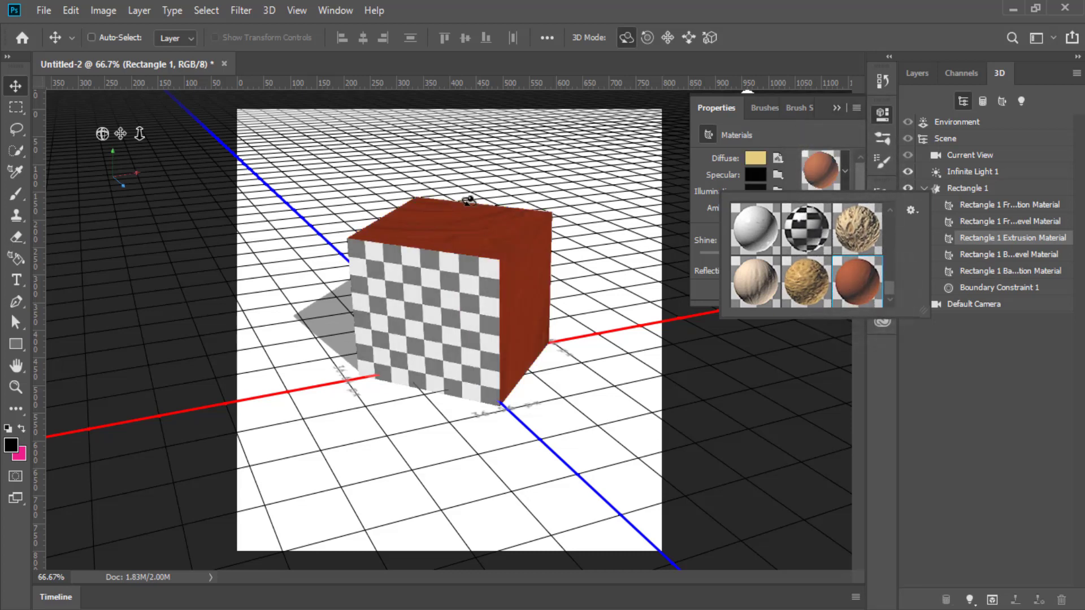
pyautogui.click(421, 320)
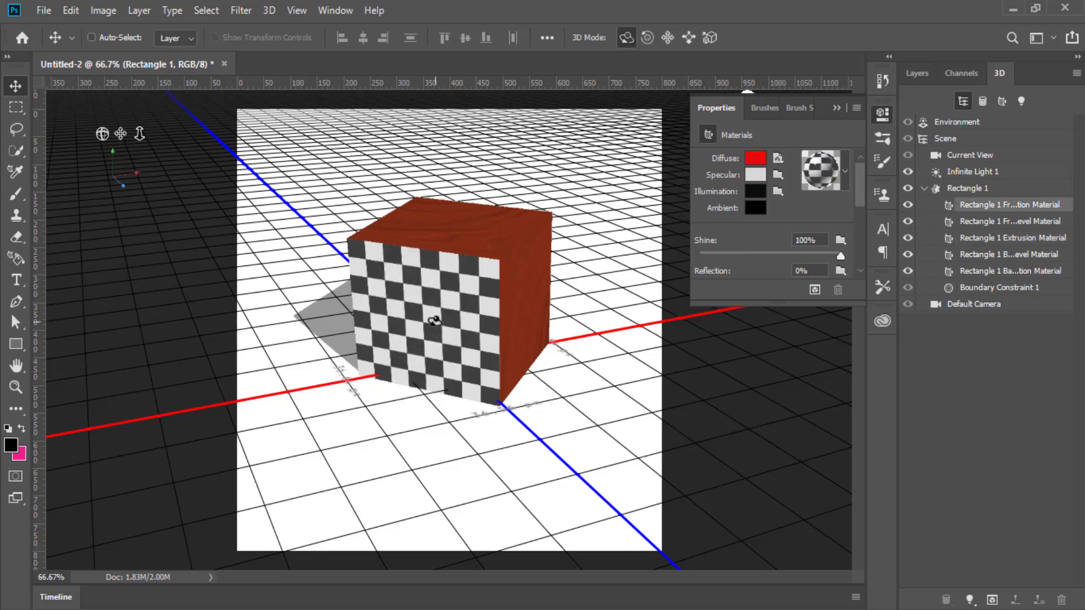
pyautogui.click(835, 108)
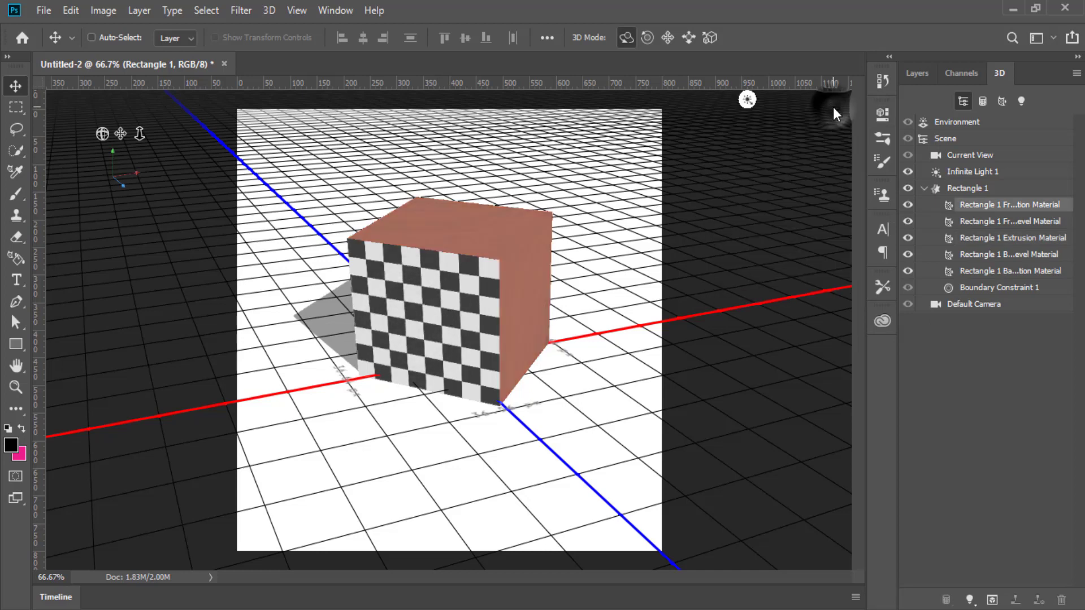
pyautogui.click(270, 10)
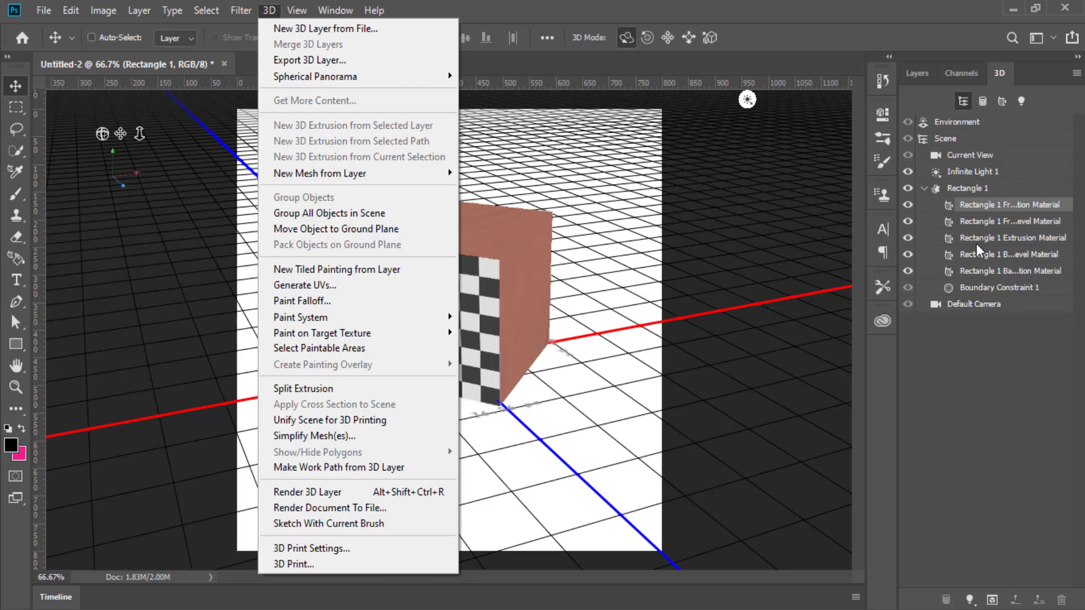
# - Show the cube layer's textures, then run 3D > Generate UVs to reach the flattening warning
pyautogui.click(919, 74)
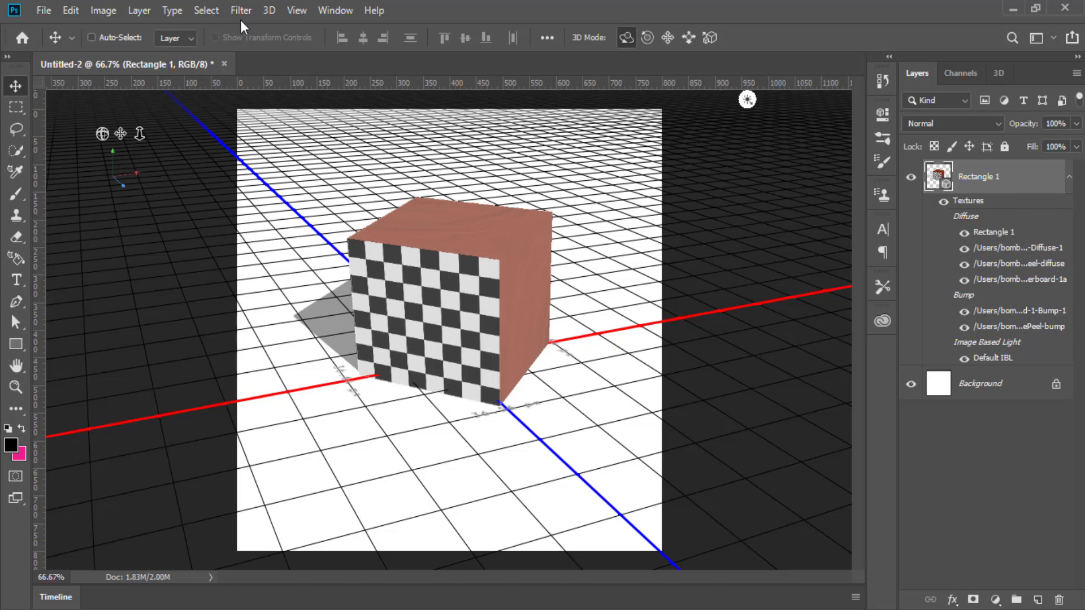
pyautogui.click(269, 11)
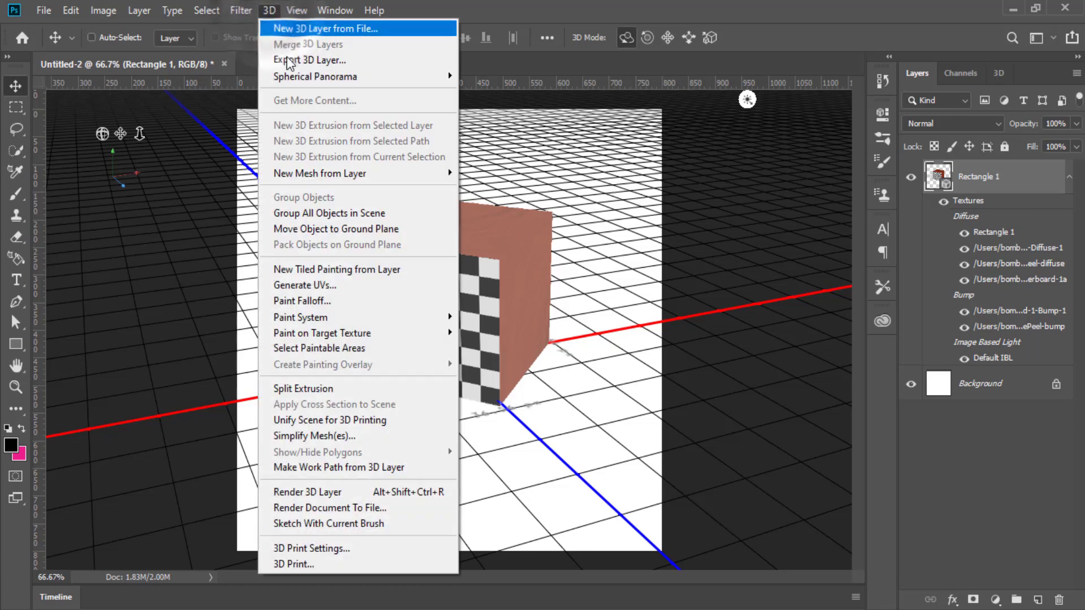
pyautogui.click(388, 284)
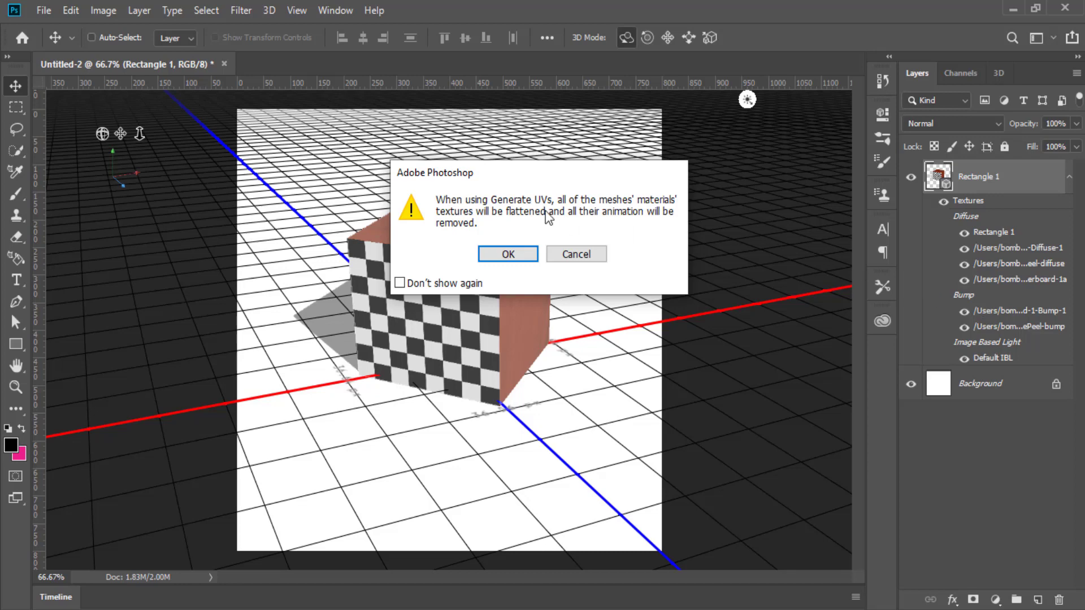
# - Accept the flattening warning and generate UVs at 2048 x 2048 texture size
pyautogui.click(499, 255)
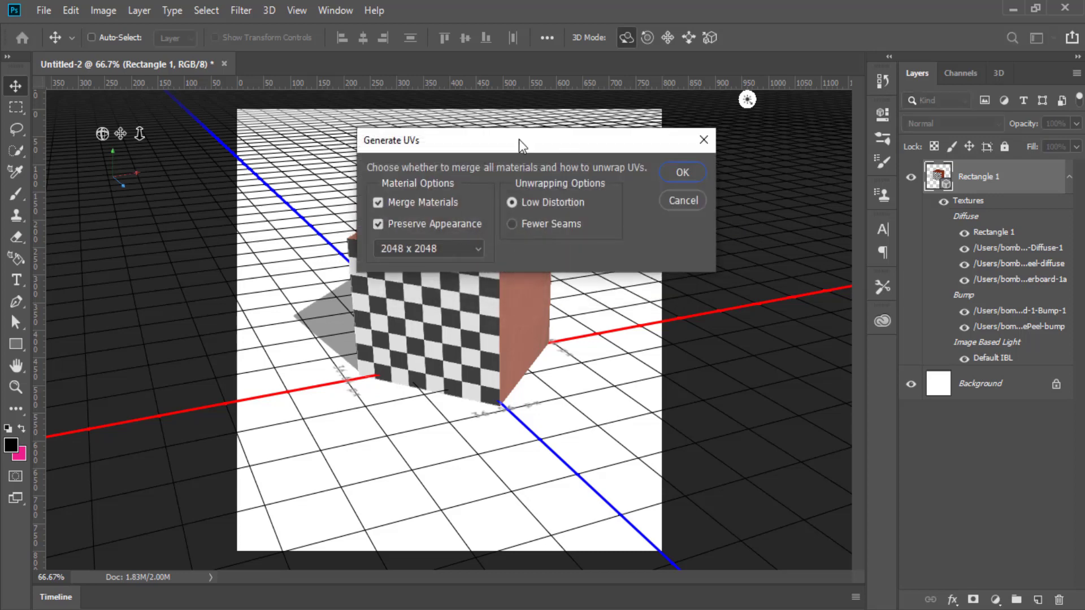
pyautogui.click(454, 245)
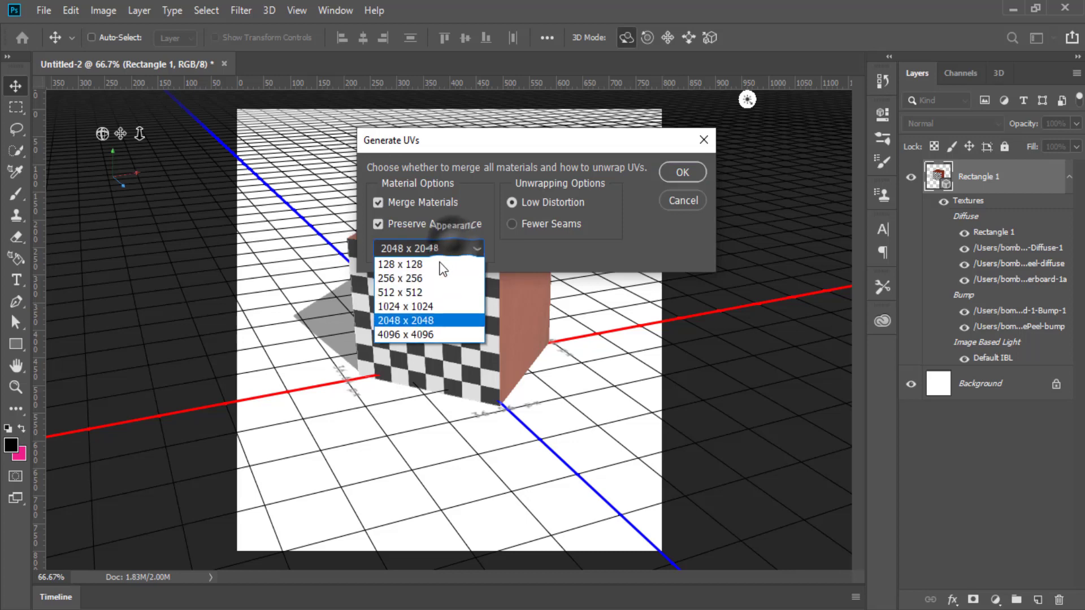
pyautogui.click(453, 320)
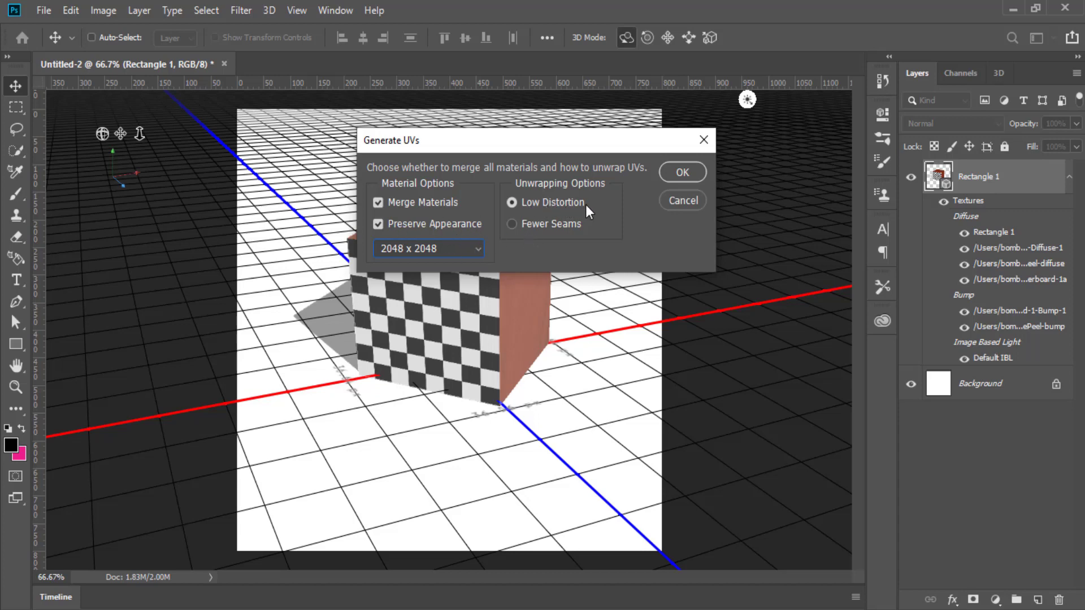
pyautogui.click(666, 173)
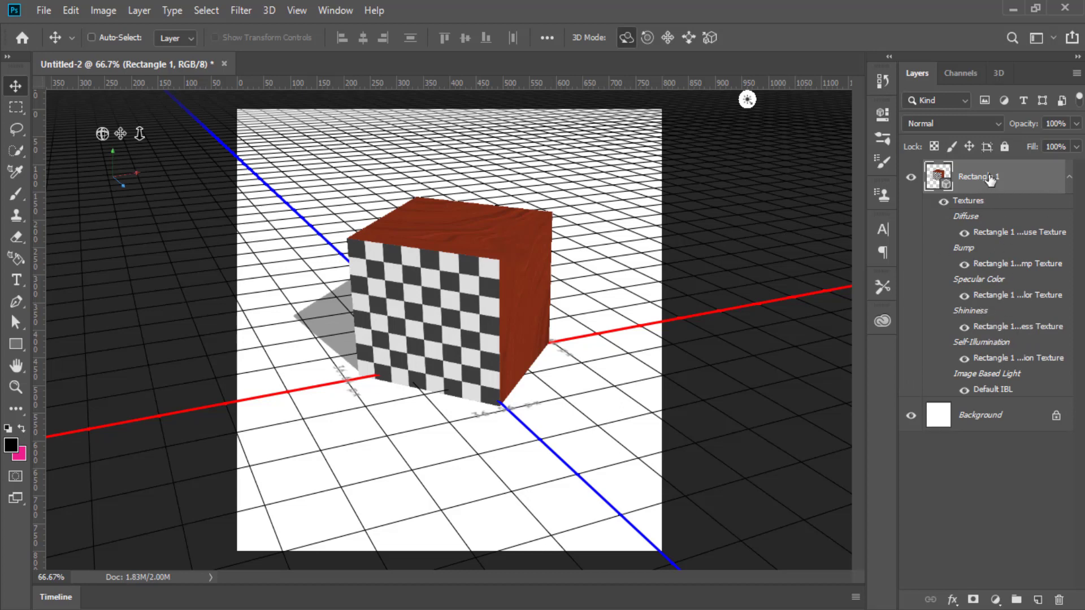
# - Rotate the cube upright so its checkered side faces the viewer
pyautogui.click(441, 265)
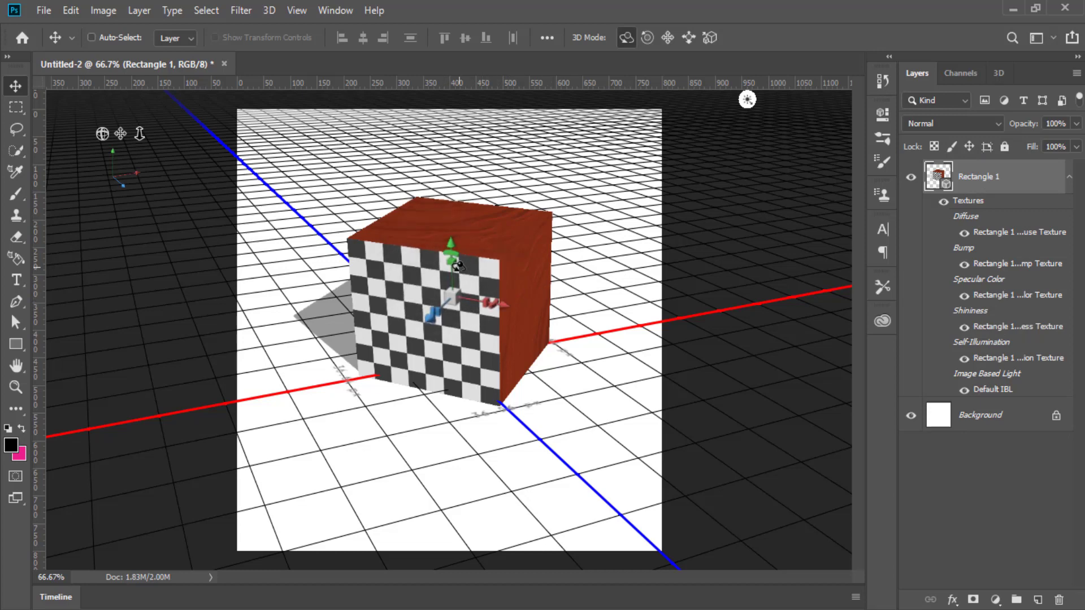
pyautogui.moveTo(546, 292); pyautogui.dragTo(578, 242)
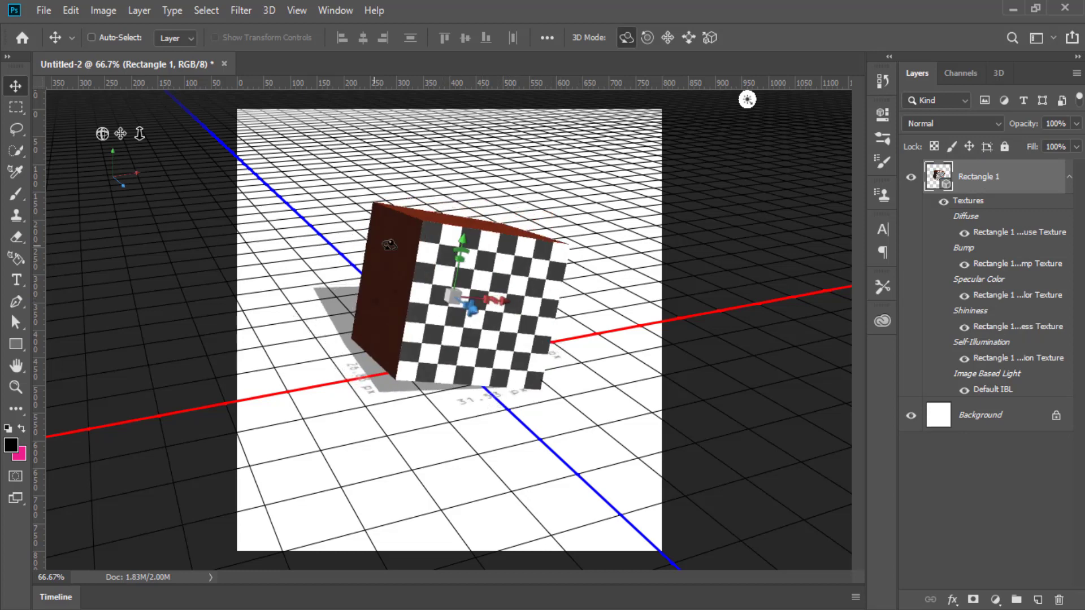
pyautogui.moveTo(395, 243); pyautogui.dragTo(505, 315)
pyautogui.moveTo(433, 213)
pyautogui.mouseDown()
pyautogui.moveTo(485, 286)
pyautogui.moveTo(441, 176)
pyautogui.moveTo(459, 175)
pyautogui.mouseUp()
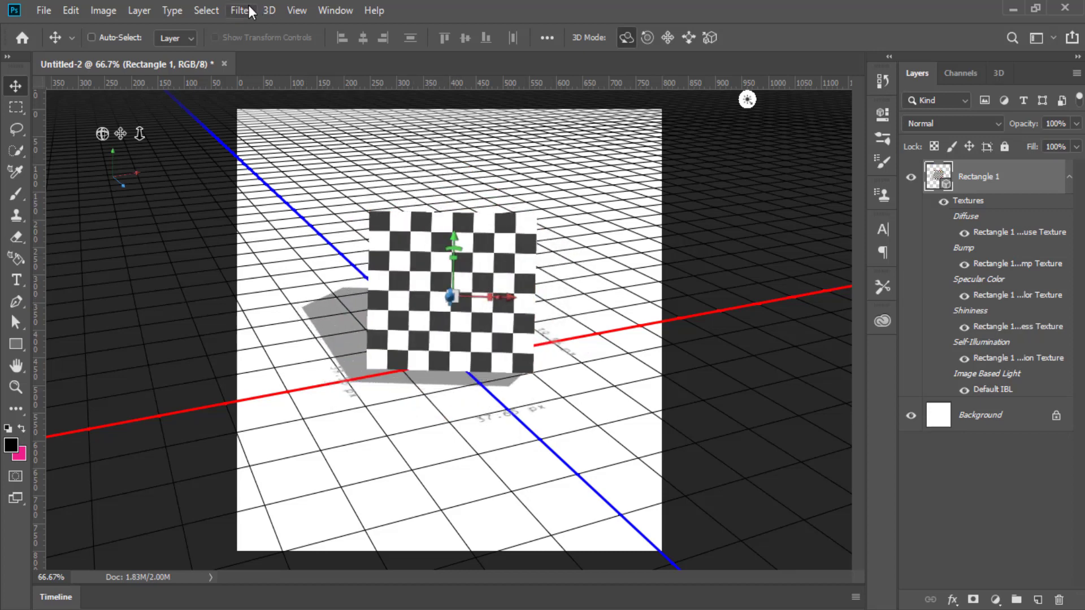
# - Delete the Rectangle 1 cube layer, leaving only the Background
pyautogui.click(270, 11)
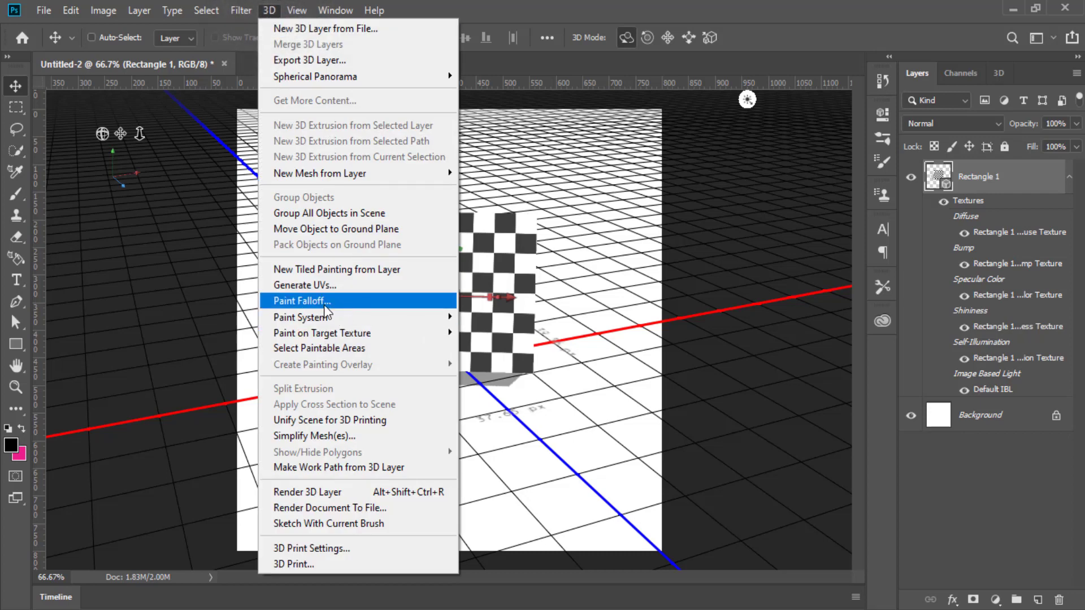
pyautogui.click(1022, 180)
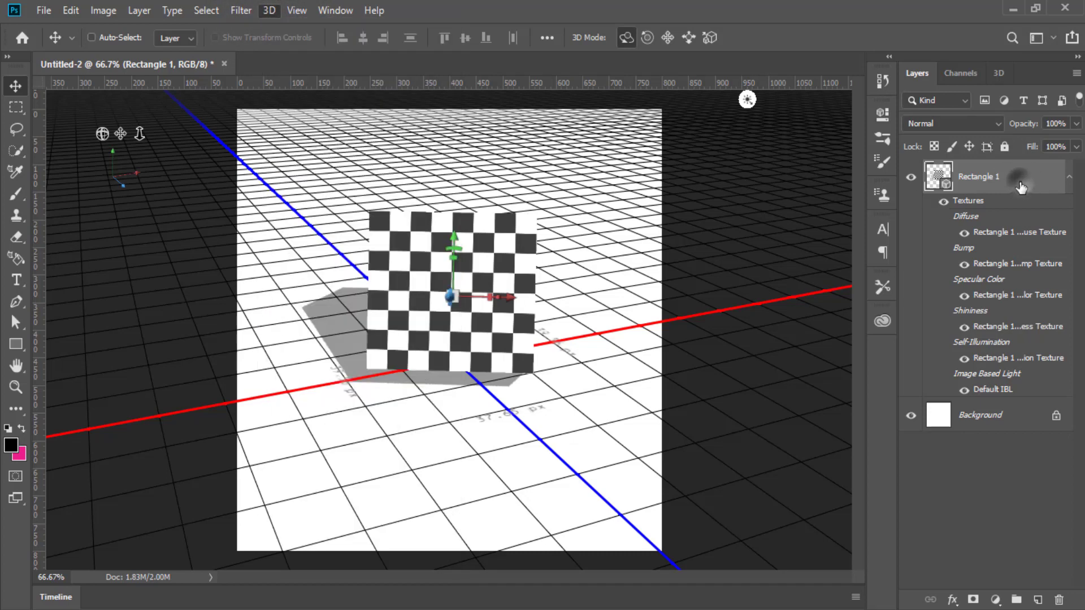
pyautogui.moveTo(1021, 180)
pyautogui.mouseDown()
pyautogui.moveTo(1055, 450)
pyautogui.moveTo(1059, 600)
pyautogui.mouseUp()
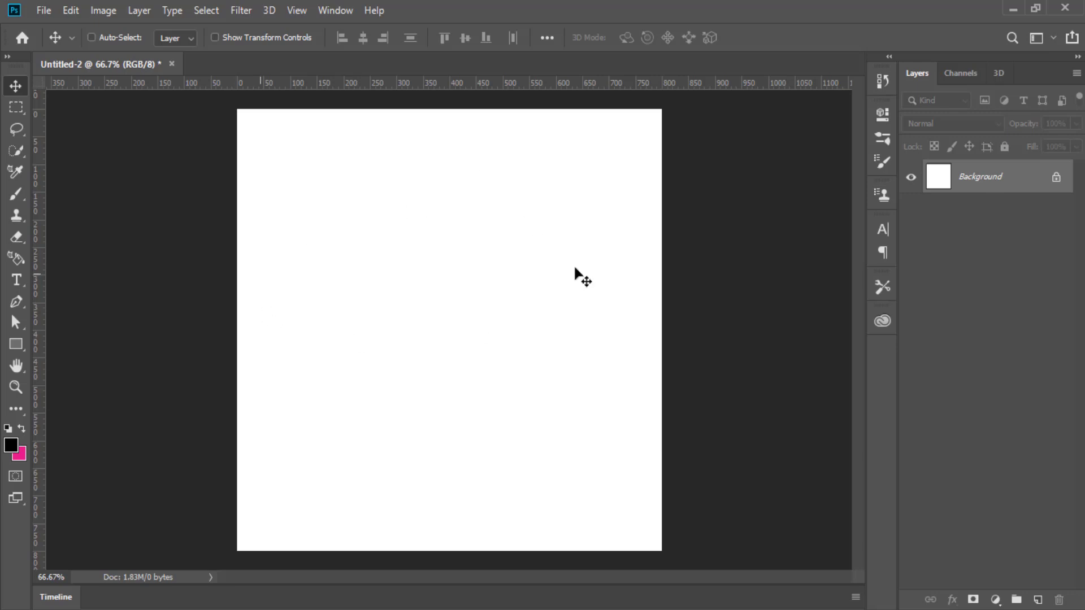
# - Convert the Background layer into a white 3D Donut mesh preset from the 3D menu
pyautogui.click(268, 11)
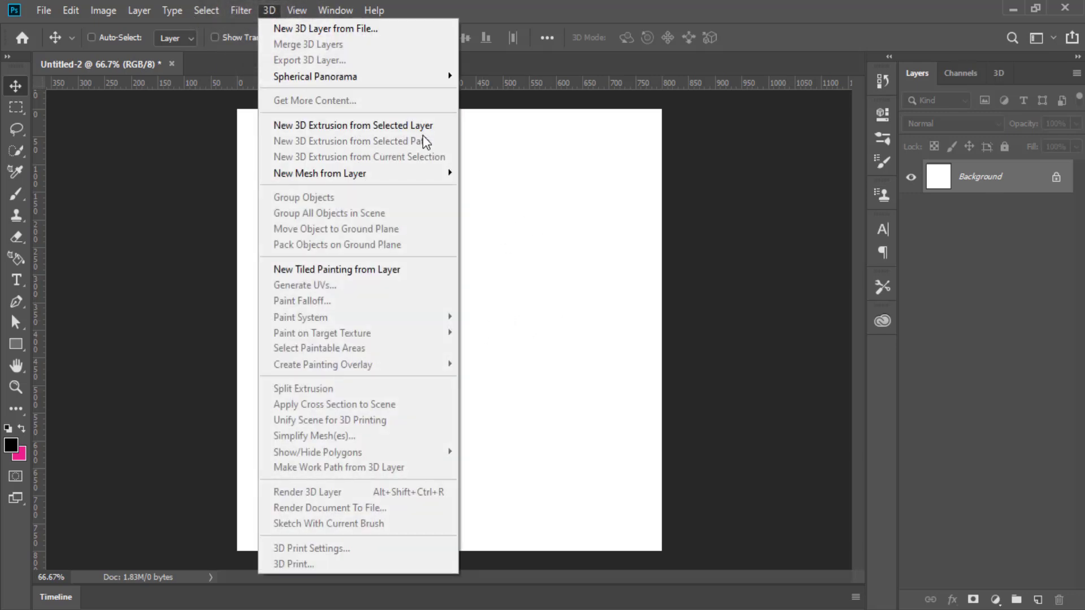
pyautogui.moveTo(320, 173)
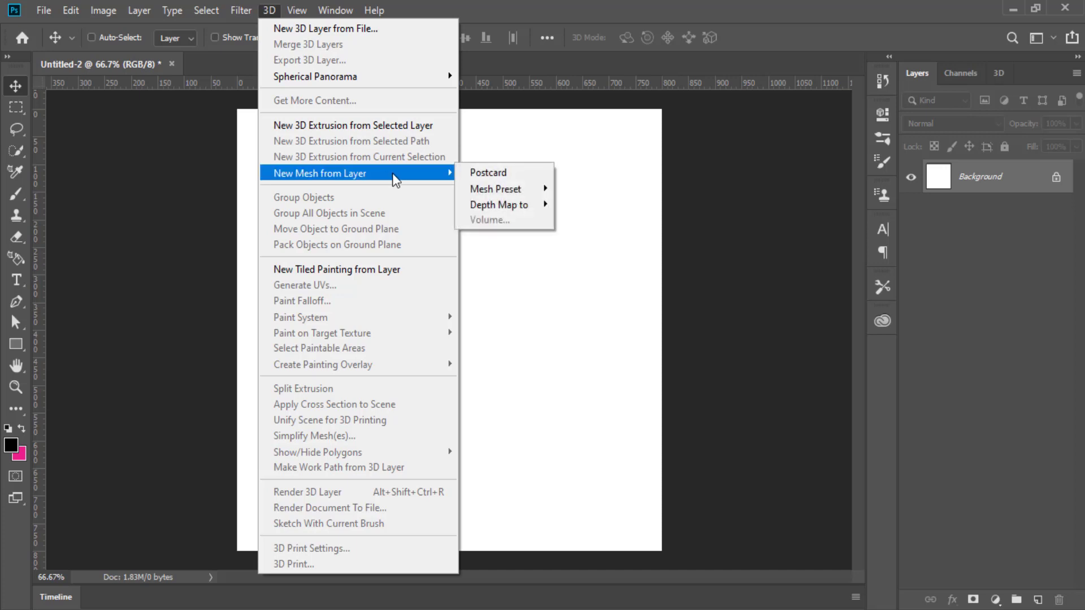
pyautogui.moveTo(496, 188)
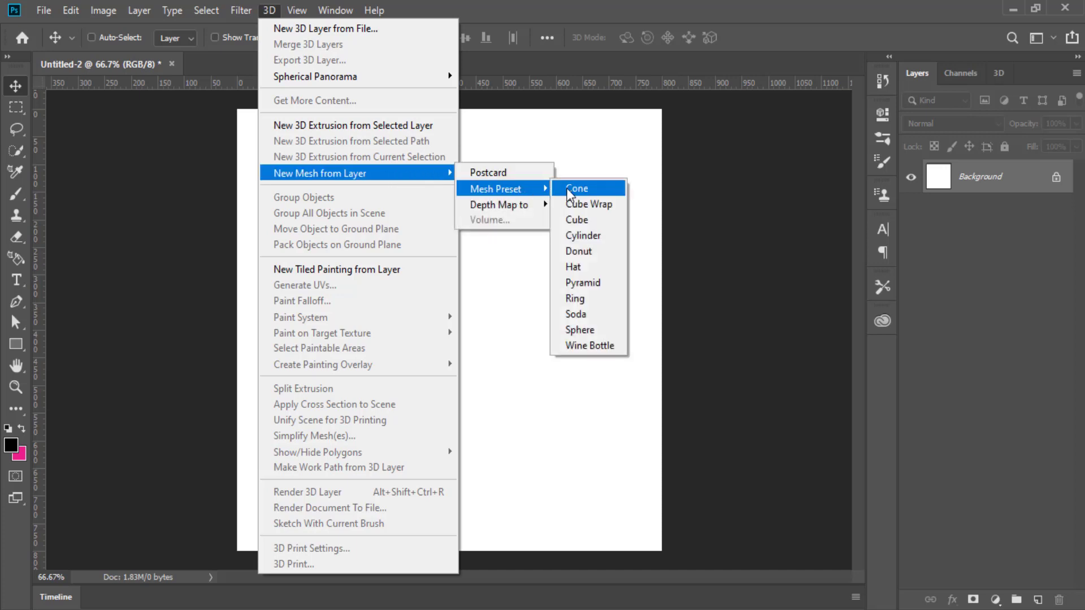
pyautogui.click(600, 257)
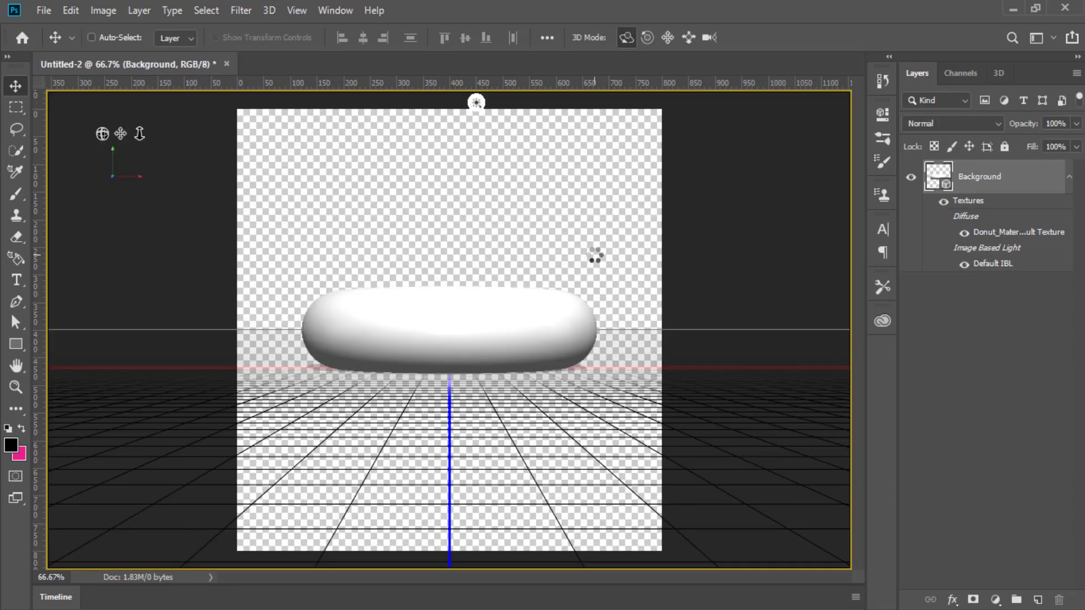
# - Orbit the donut to a top-down view and place a black Color Fill 1 layer beneath it
pyautogui.moveTo(523, 339); pyautogui.dragTo(521, 352)
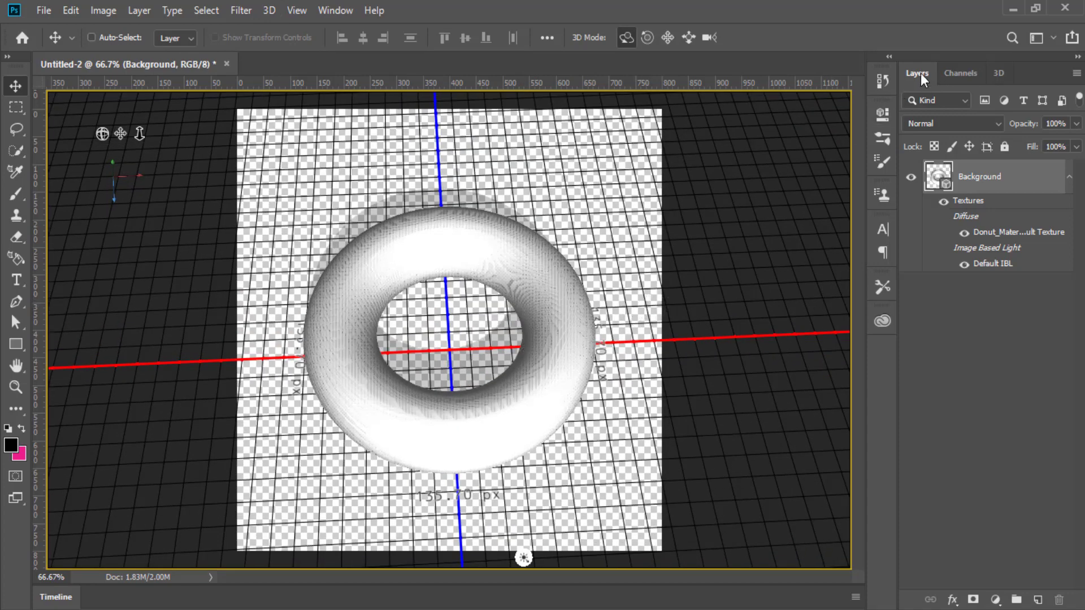
pyautogui.click(968, 356)
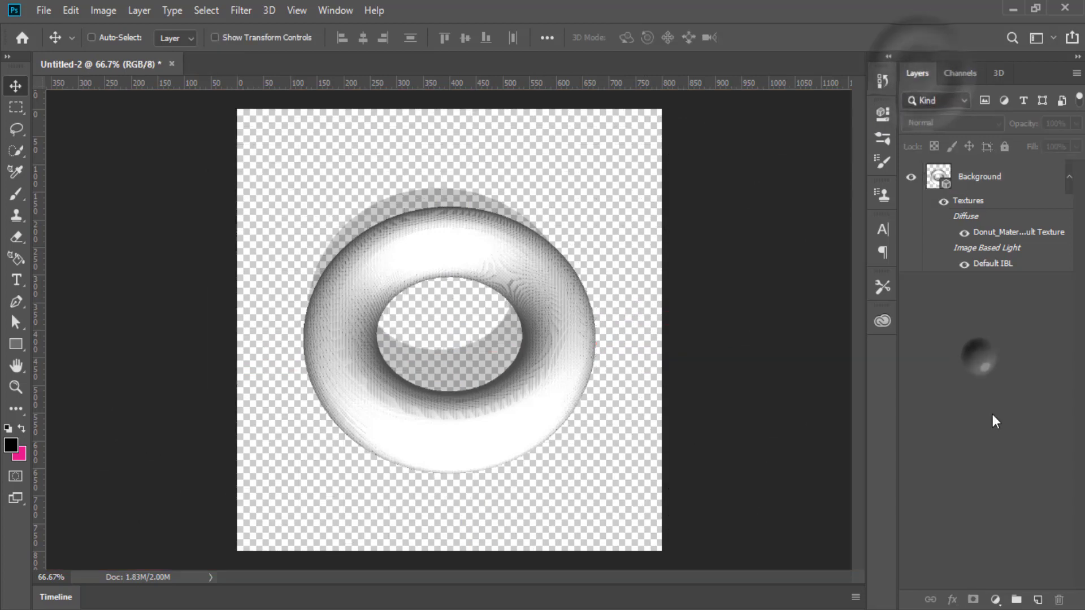
pyautogui.click(995, 600)
pyautogui.click(993, 315)
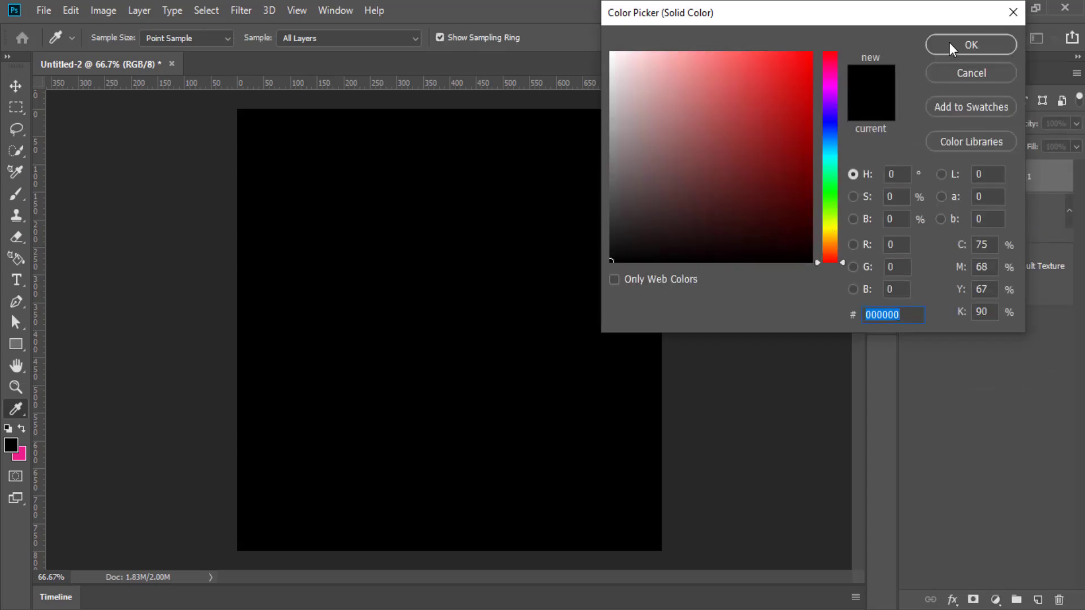
pyautogui.click(950, 43)
pyautogui.moveTo(1023, 177); pyautogui.dragTo(1041, 351)
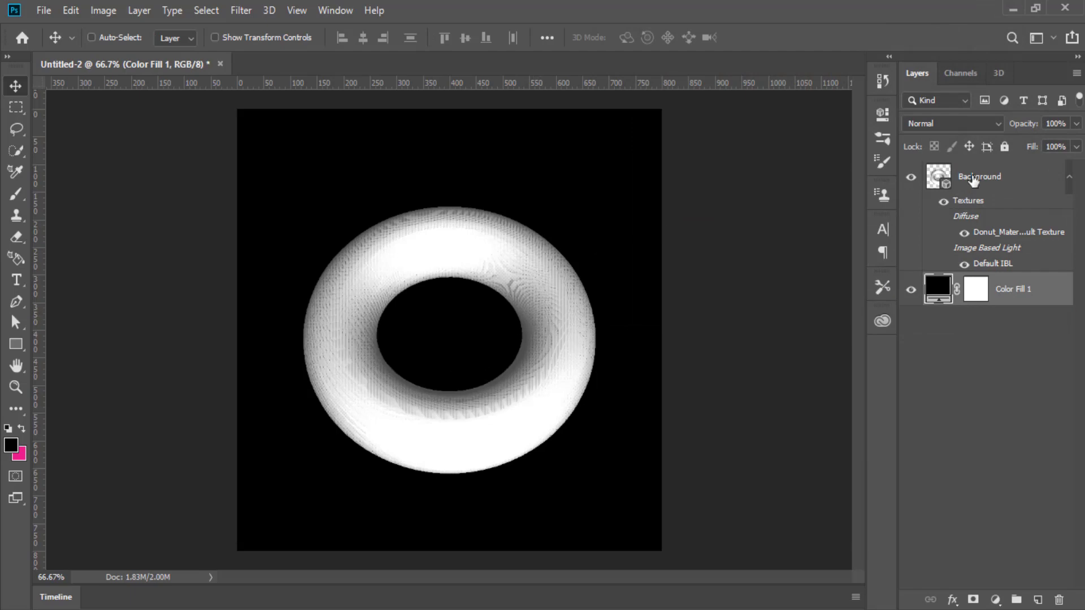
pyautogui.click(970, 179)
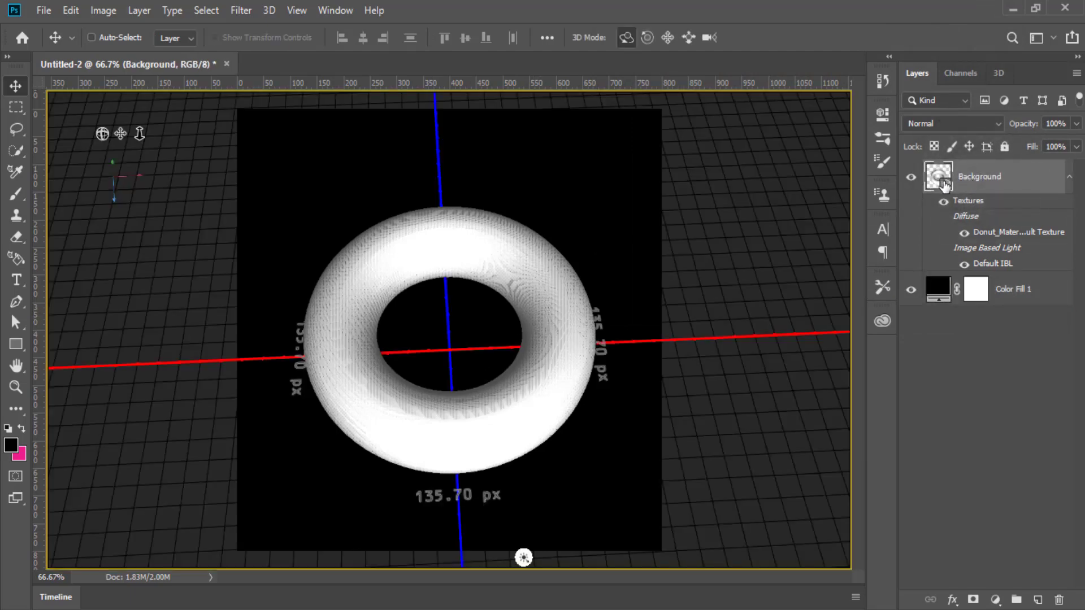
pyautogui.click(269, 10)
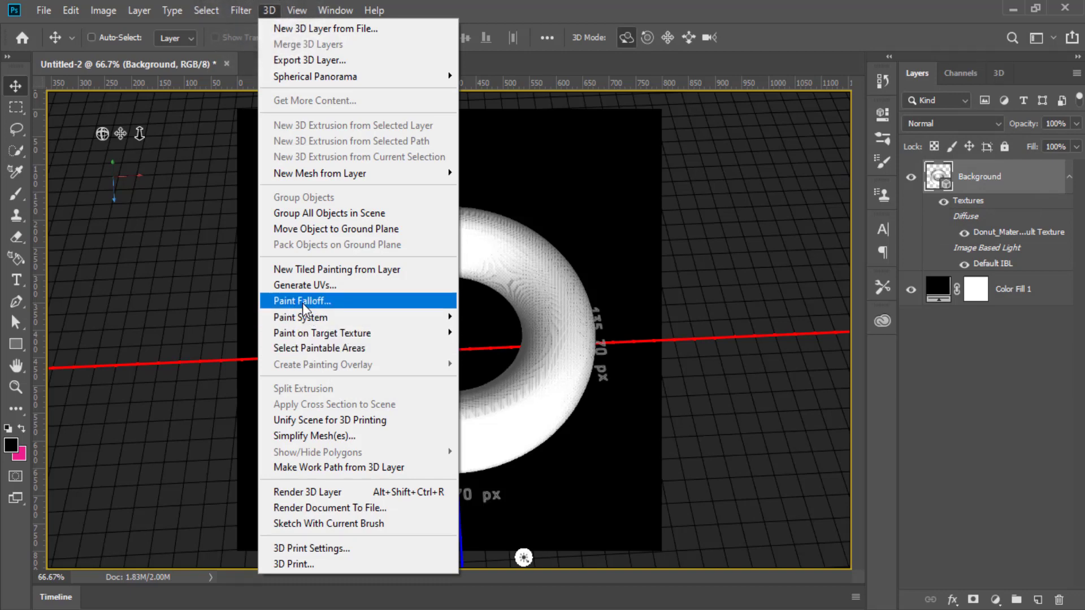
# - Set 3D Paint Falloff to Min Angle 80 and Max Angle 85, then show the 3D panel
pyautogui.click(341, 302)
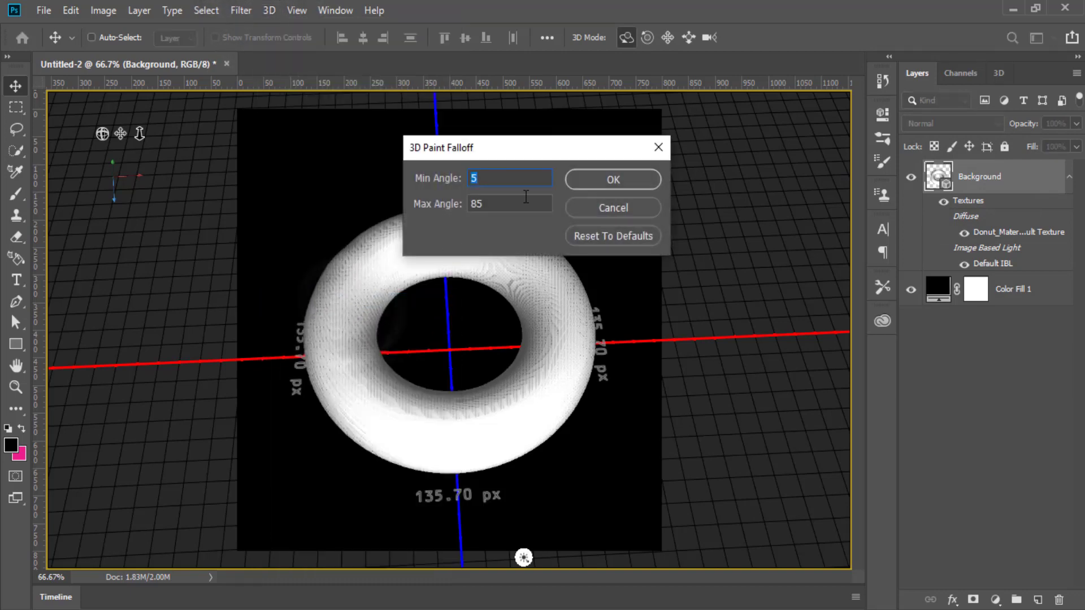
pyautogui.moveTo(553, 150); pyautogui.dragTo(726, 156)
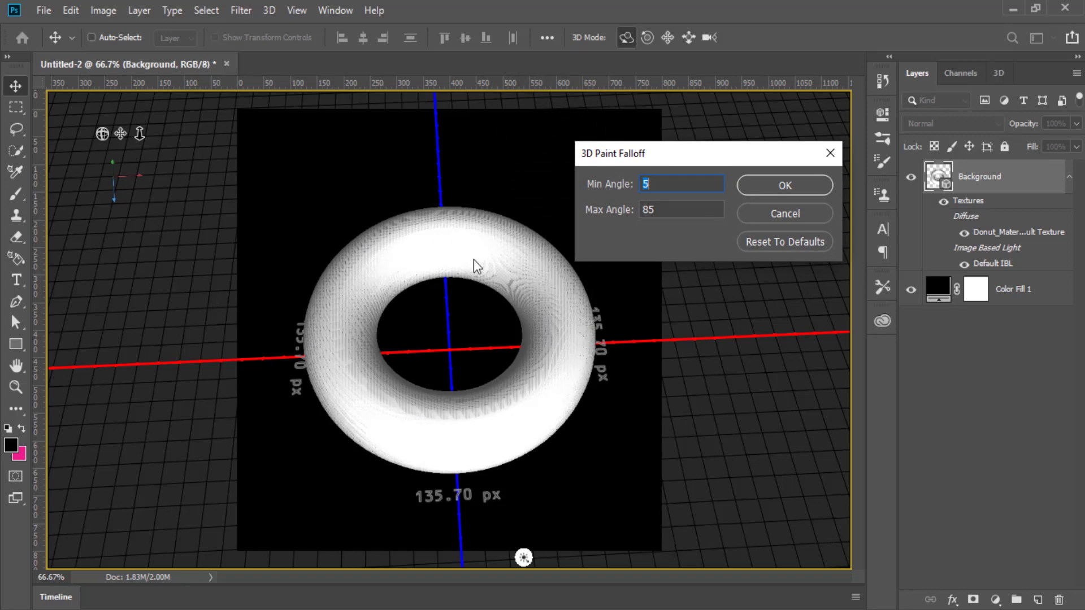
pyautogui.doubleClick(678, 187)
pyautogui.doubleClick(668, 183)
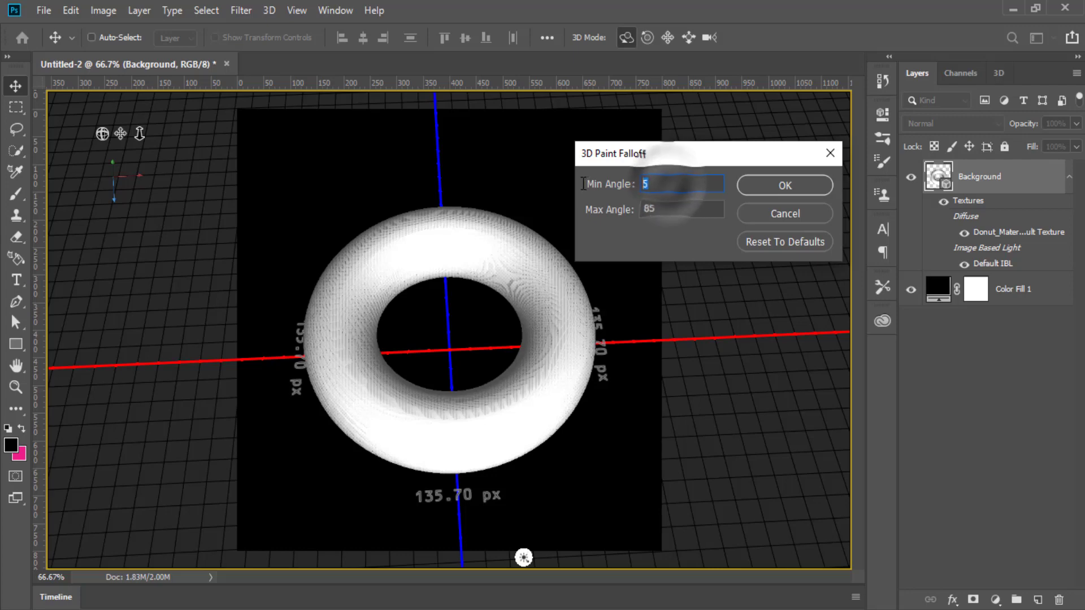
pyautogui.doubleClick(694, 209)
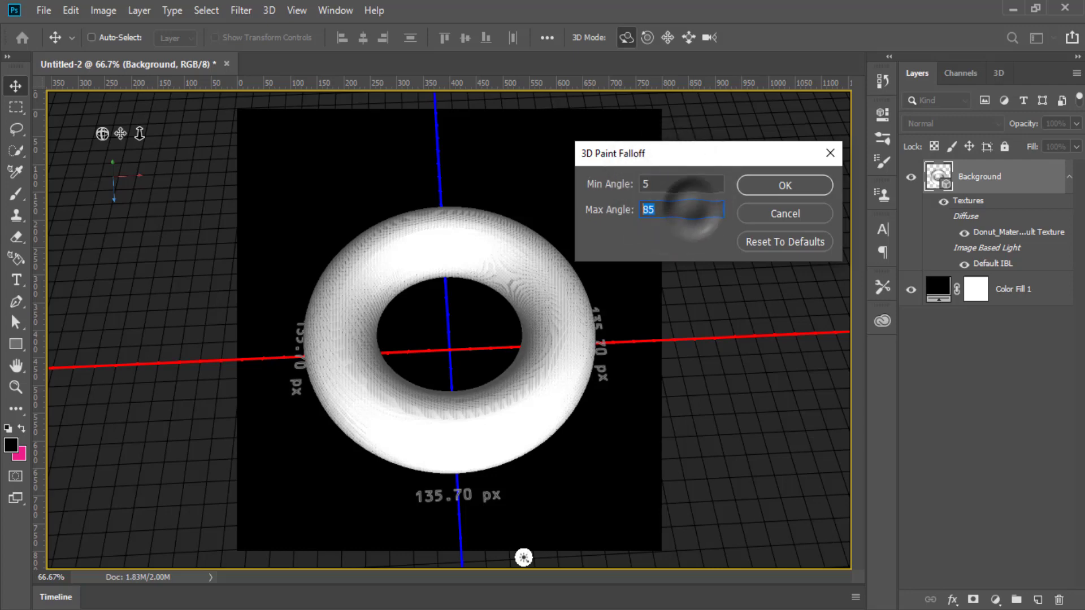
pyautogui.doubleClick(661, 184)
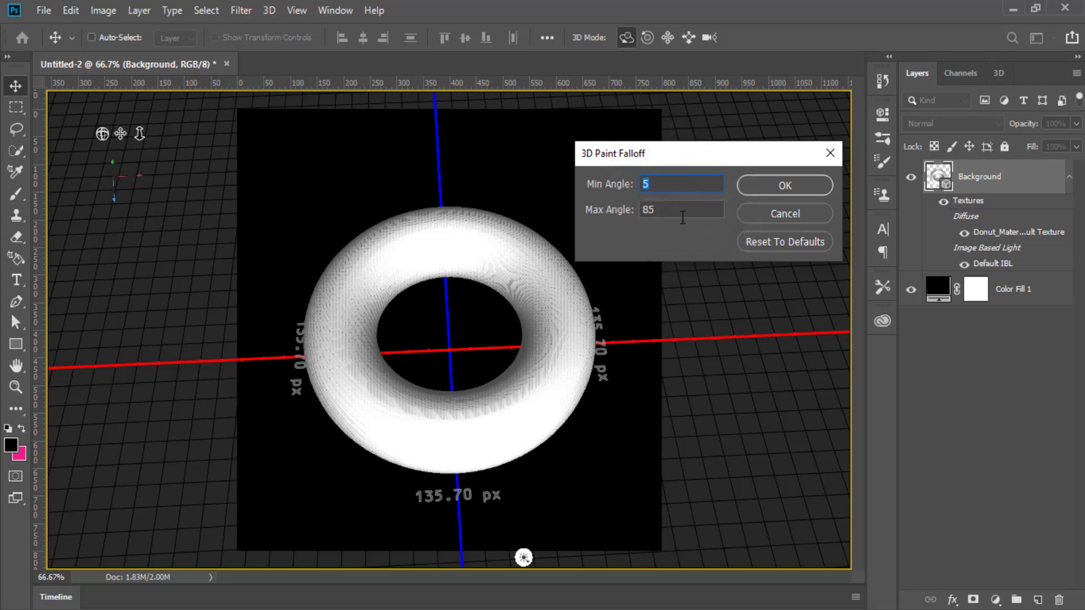
pyautogui.click(776, 246)
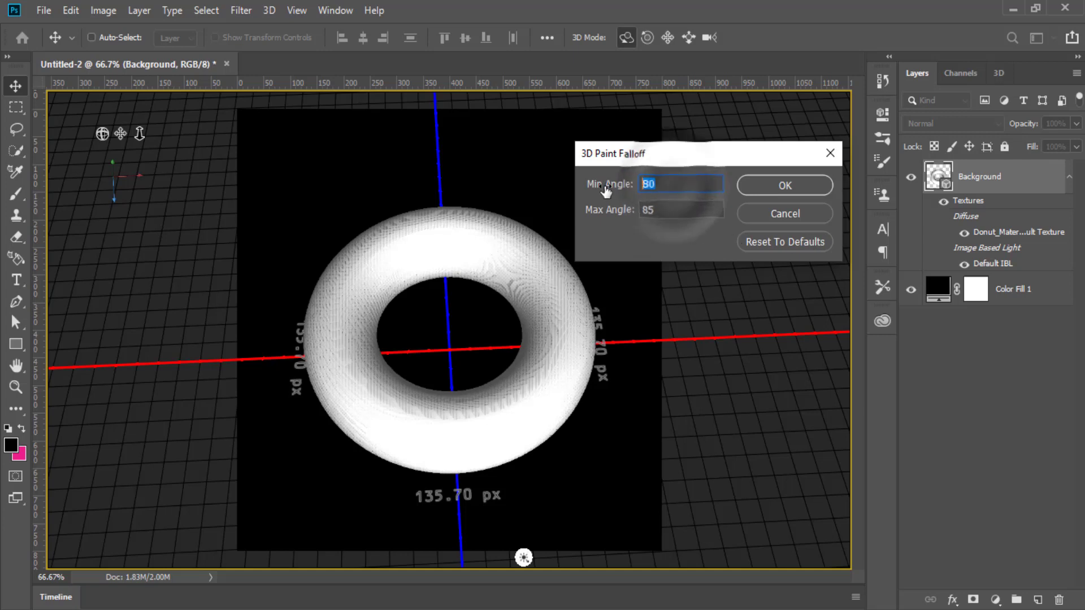
pyautogui.click(768, 185)
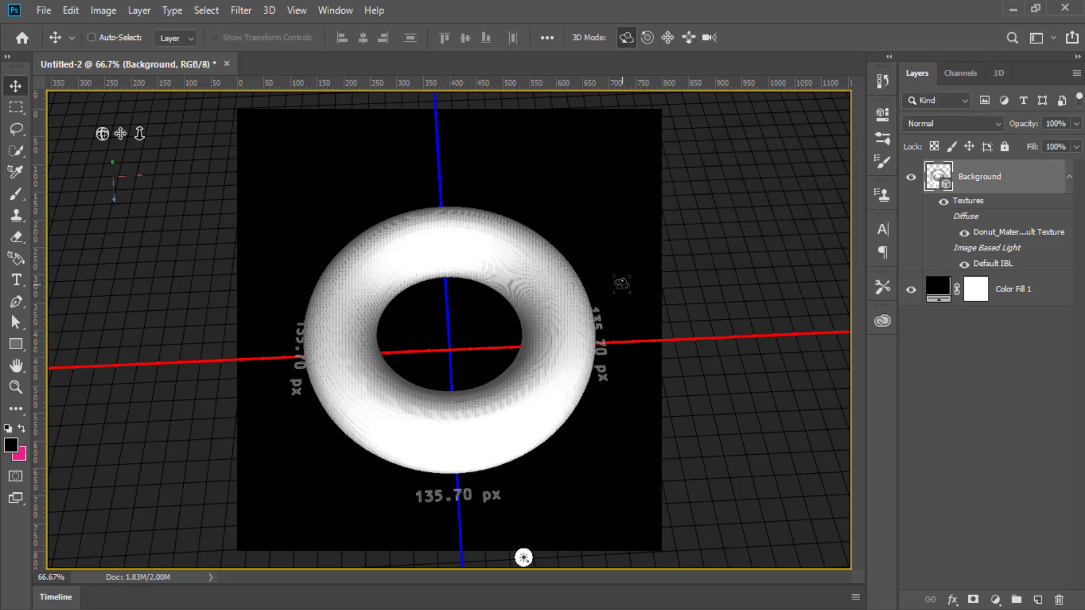
pyautogui.click(999, 73)
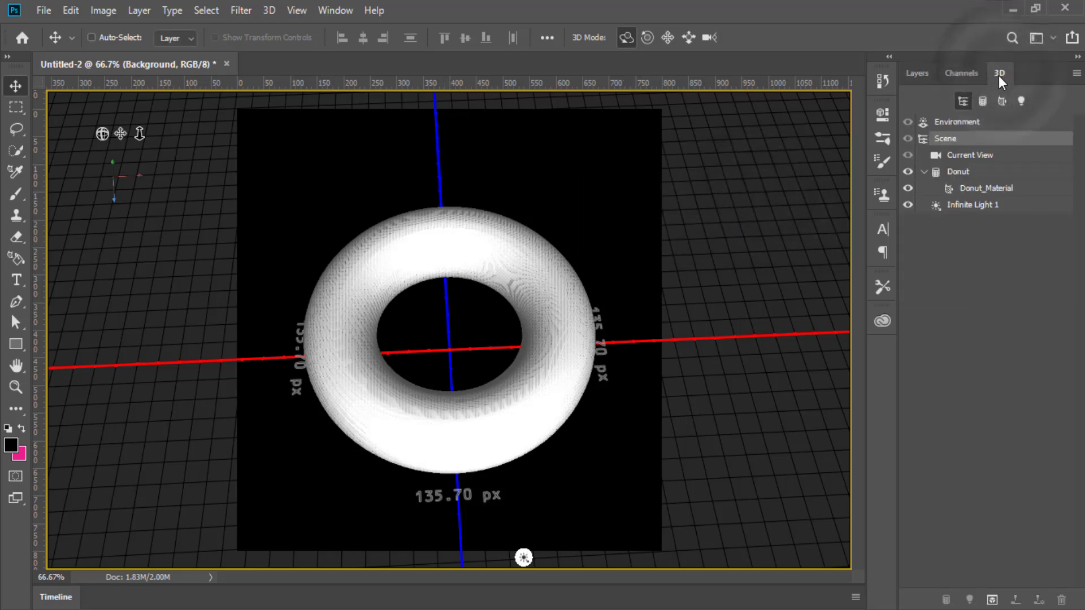
# - Select the Current View camera and switch to the Brush tool for Diffuse projection painting
pyautogui.click(955, 161)
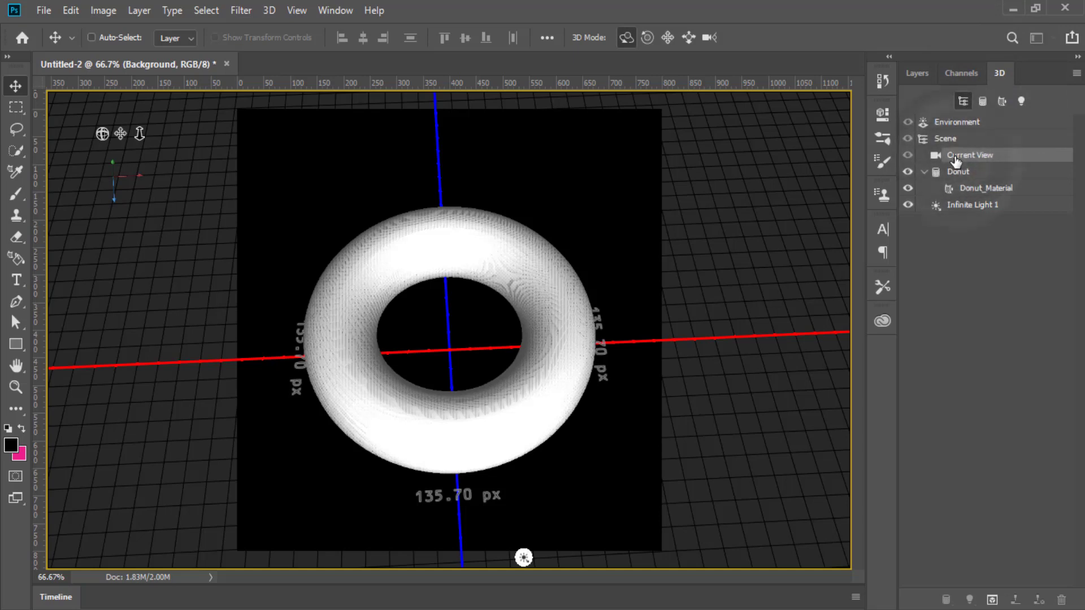
pyautogui.doubleClick(955, 161)
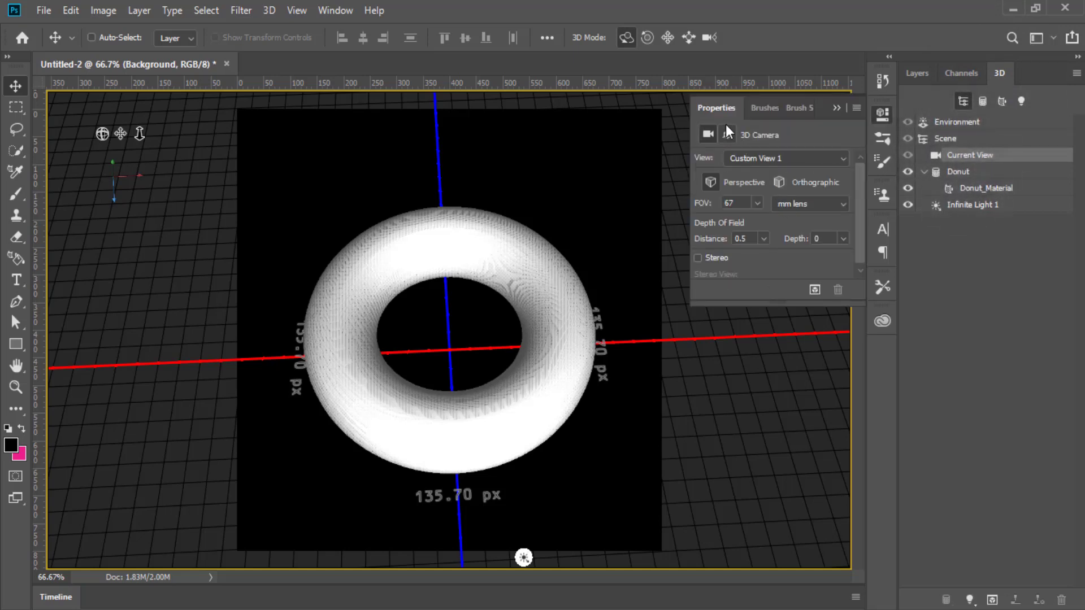
pyautogui.click(12, 193)
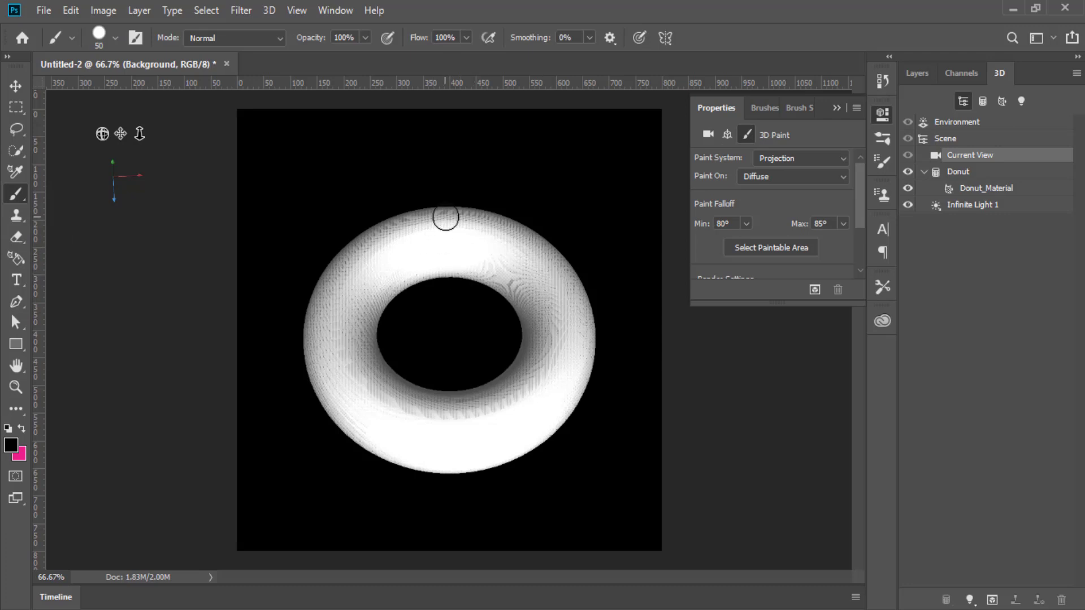
pyautogui.click(11, 447)
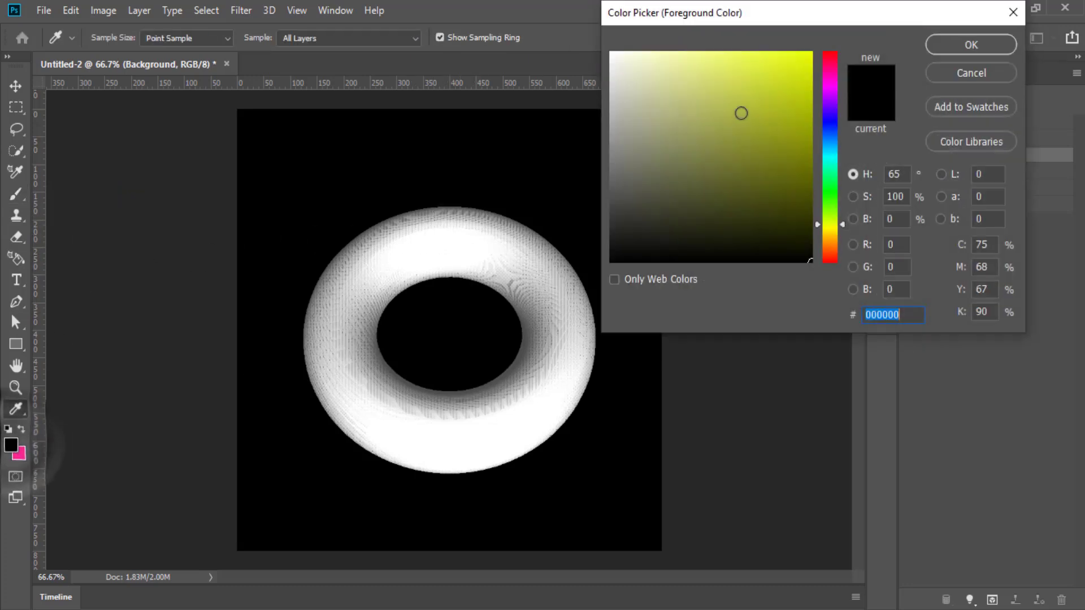
# - Paint a bright yellow stroke down the donut's left side
pyautogui.click(809, 53)
pyautogui.click(968, 43)
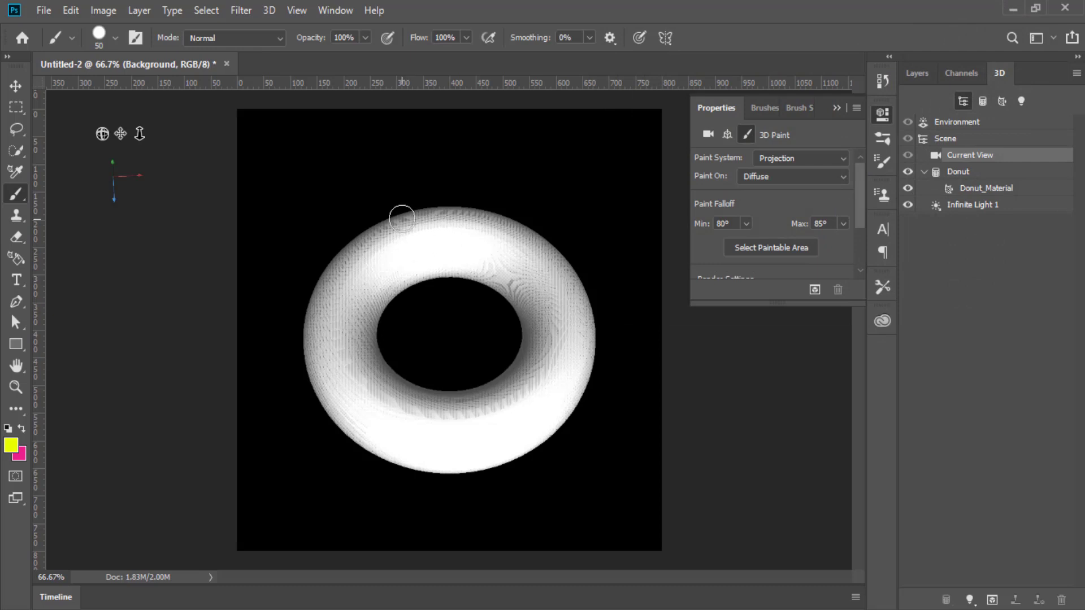
pyautogui.moveTo(372, 233); pyautogui.dragTo(334, 390)
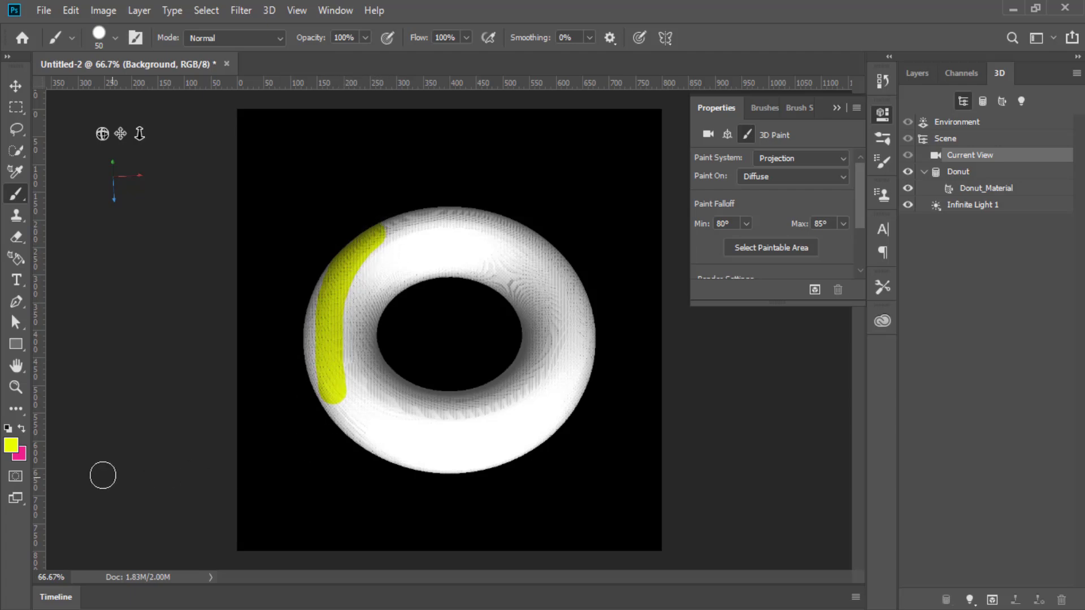
# - Zoom to about 498% on the yellow stroke and pan to the donut's inner ring
pyautogui.click(15, 389)
pyautogui.moveTo(358, 262); pyautogui.dragTo(465, 320)
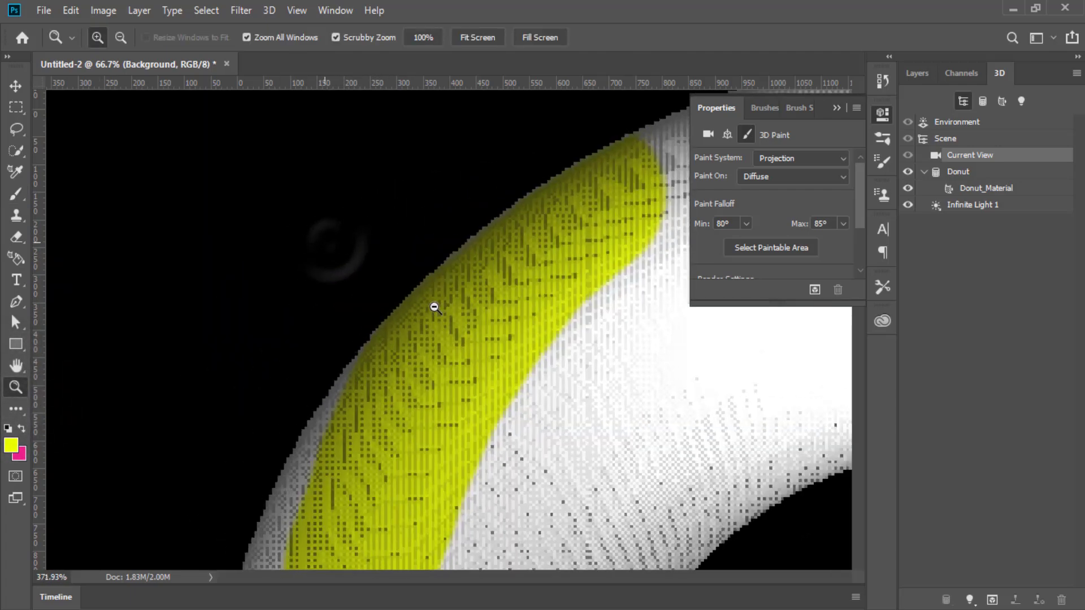
pyautogui.moveTo(623, 260); pyautogui.dragTo(395, 383)
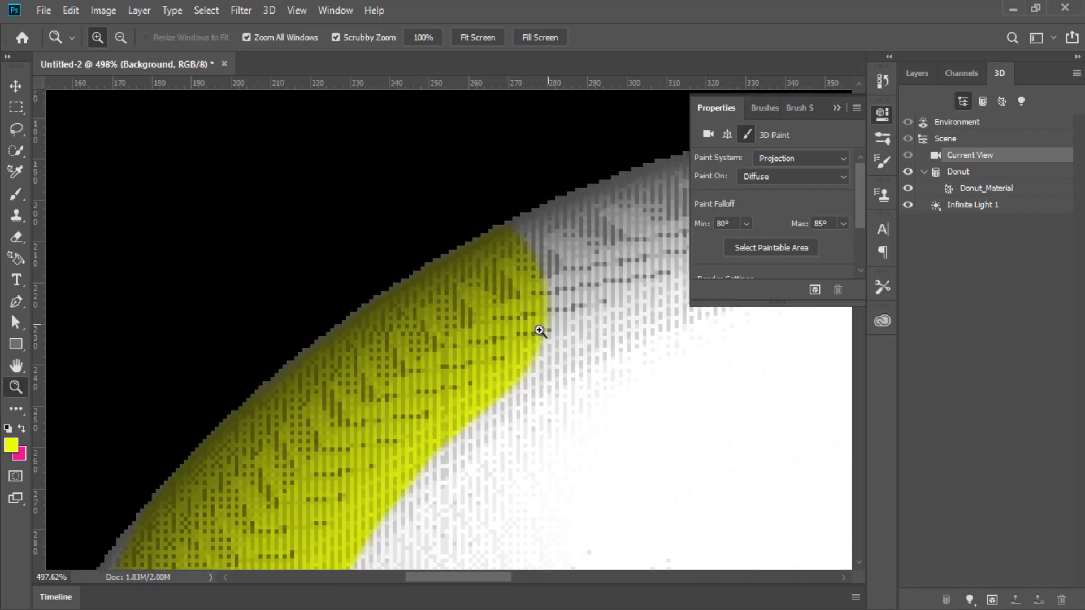
pyautogui.moveTo(351, 426); pyautogui.dragTo(303, 170)
pyautogui.moveTo(303, 431)
pyautogui.mouseDown()
pyautogui.moveTo(322, 170)
pyautogui.moveTo(296, 363)
pyautogui.moveTo(296, 249)
pyautogui.mouseUp()
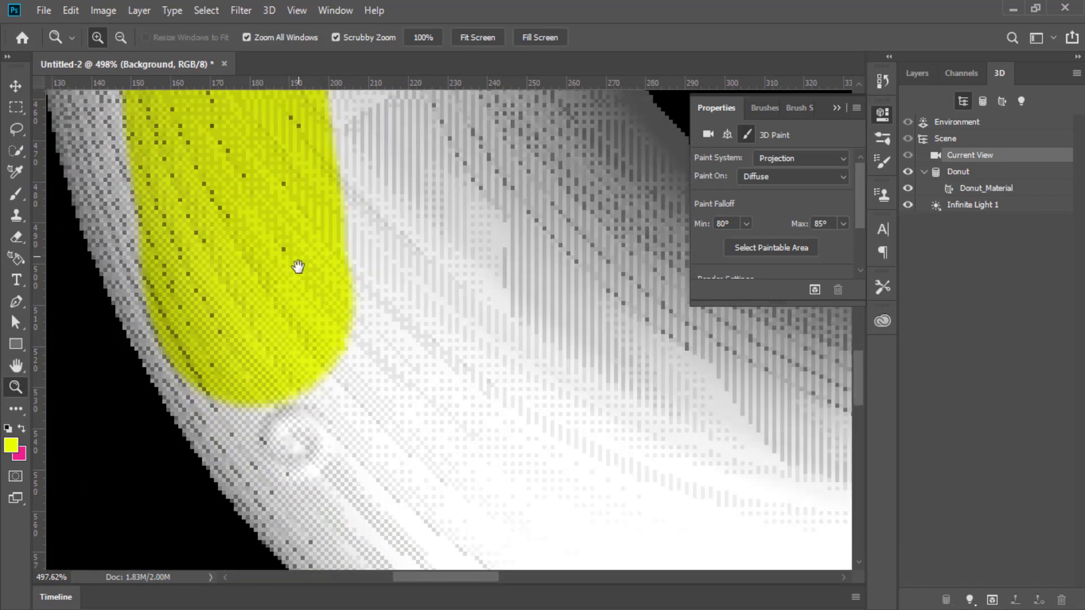
pyautogui.click(16, 195)
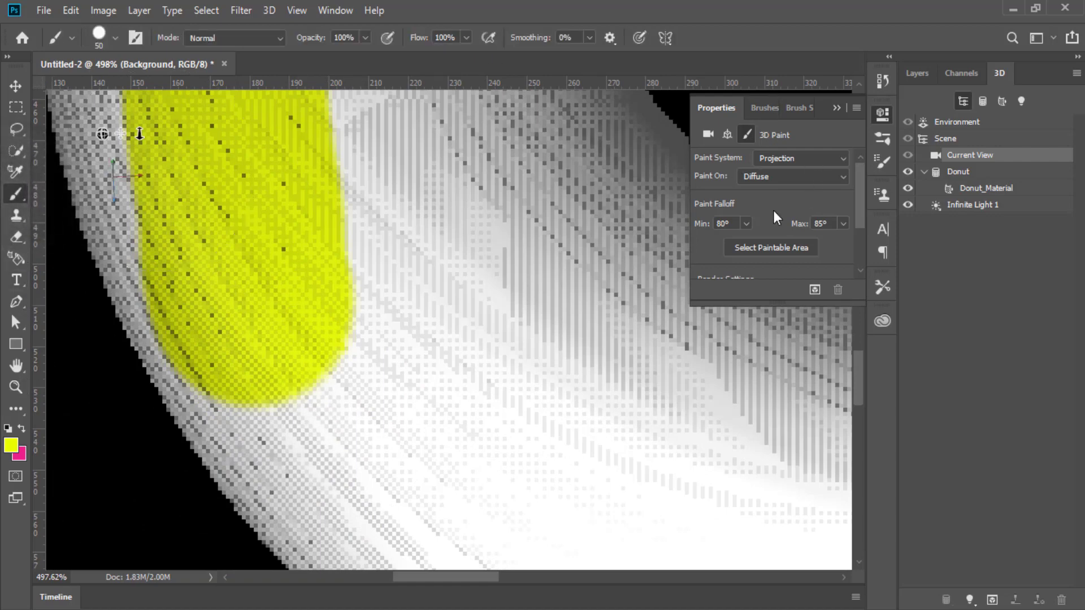
# - With minimum paint falloff at 5°, paint yellow strokes and dabs across the donut
pyautogui.click(734, 224)
pyautogui.write('5')
pyautogui.moveTo(508, 278)
pyautogui.mouseDown()
pyautogui.moveTo(604, 377)
pyautogui.moveTo(673, 412)
pyautogui.mouseUp()
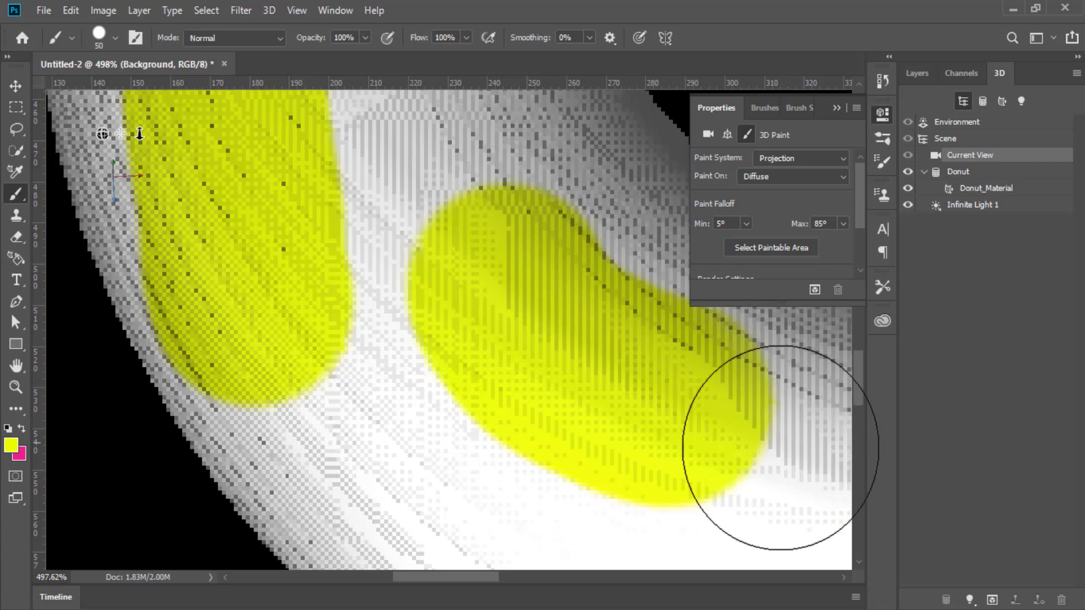
pyautogui.moveTo(729, 447); pyautogui.dragTo(343, 271)
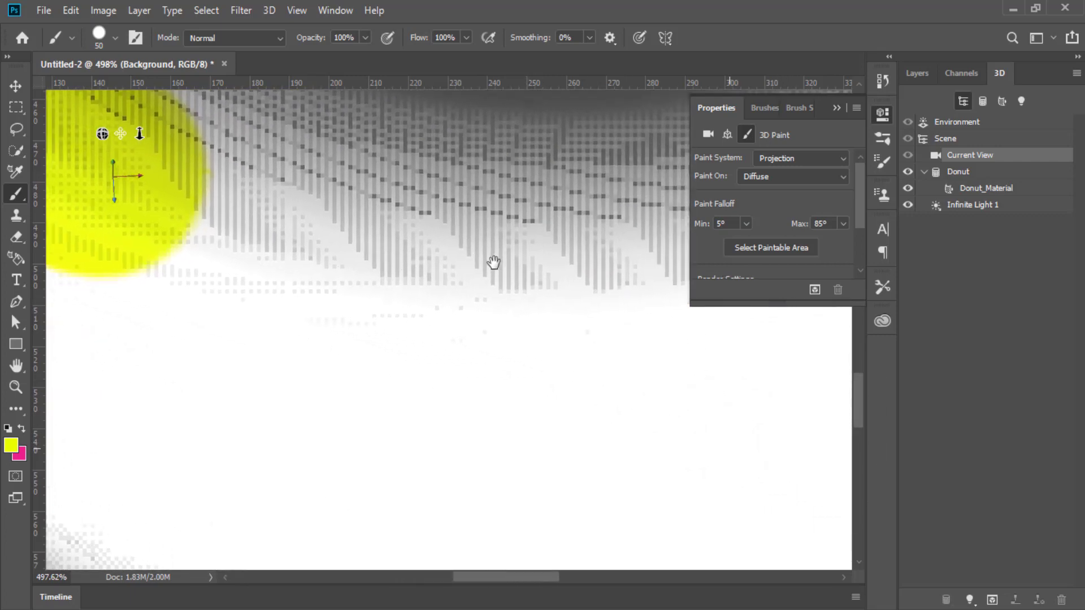
pyautogui.click(410, 255)
pyautogui.keyDown('shift'); pyautogui.click(569, 322); pyautogui.keyUp('shift')
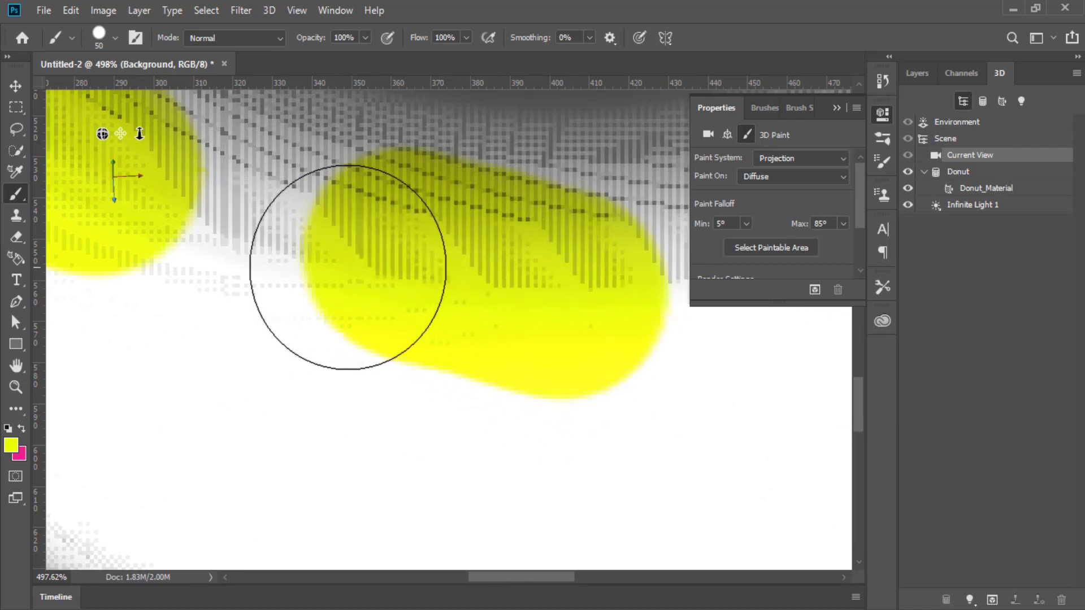
pyautogui.moveTo(584, 331); pyautogui.dragTo(332, 296)
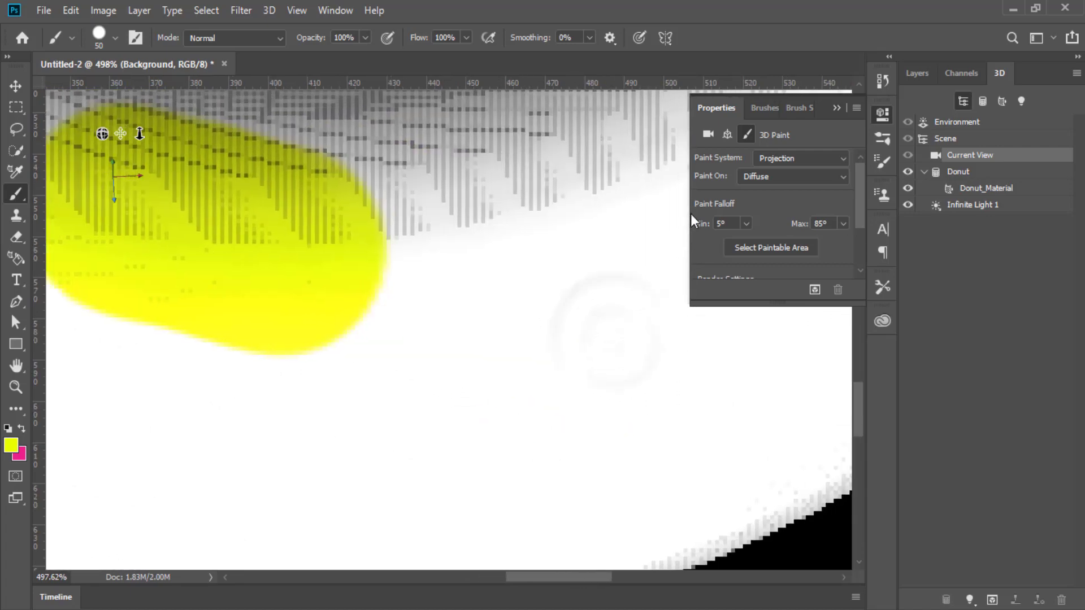
# - Raise minimum falloff to 85°, paint more yellow dabs, and fit the donut in view
pyautogui.click(746, 223)
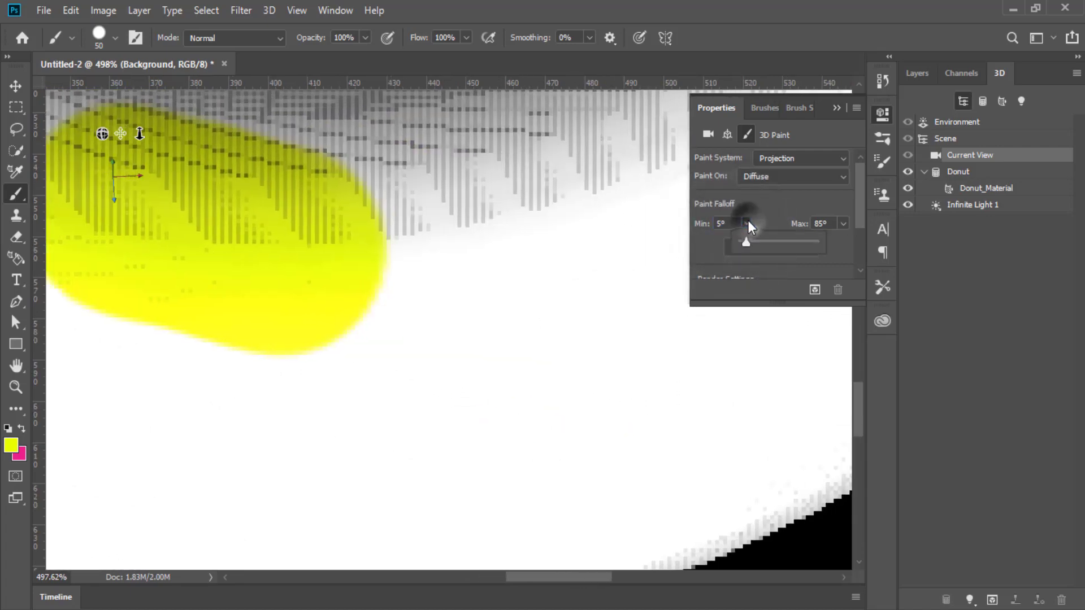
pyautogui.moveTo(747, 245); pyautogui.dragTo(895, 246)
pyautogui.click(551, 335)
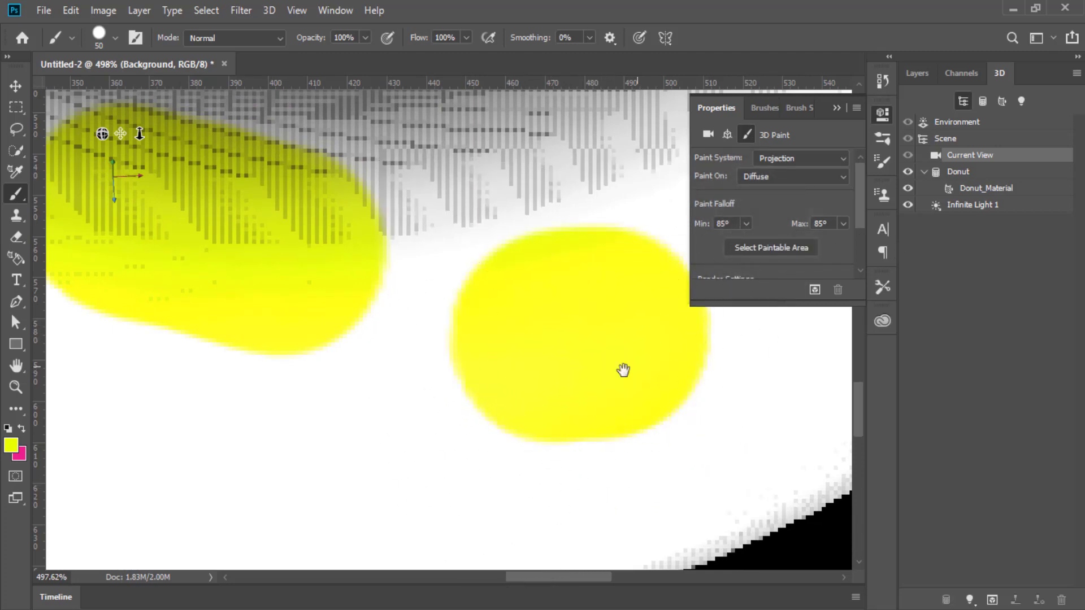
pyautogui.moveTo(623, 368); pyautogui.dragTo(234, 368)
pyautogui.moveTo(436, 194); pyautogui.dragTo(569, 194)
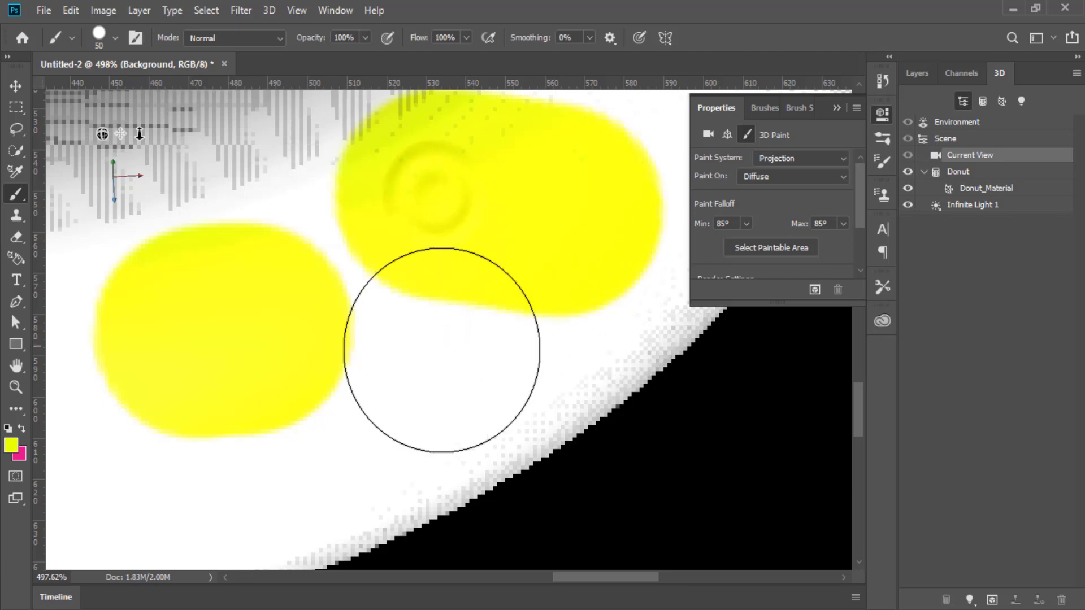
pyautogui.moveTo(297, 347); pyautogui.dragTo(734, 482)
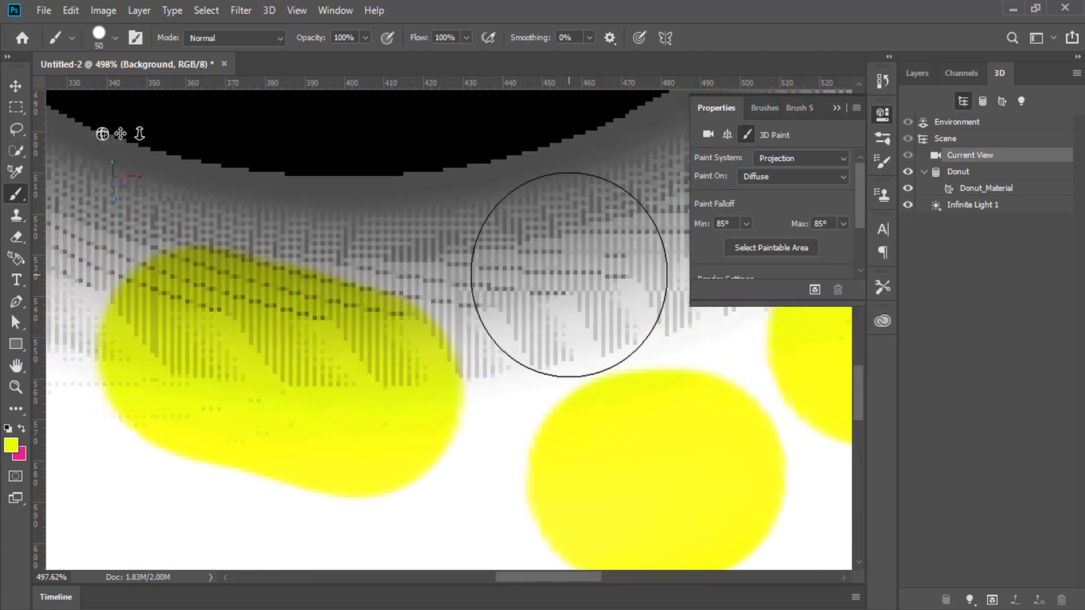
pyautogui.click(582, 260)
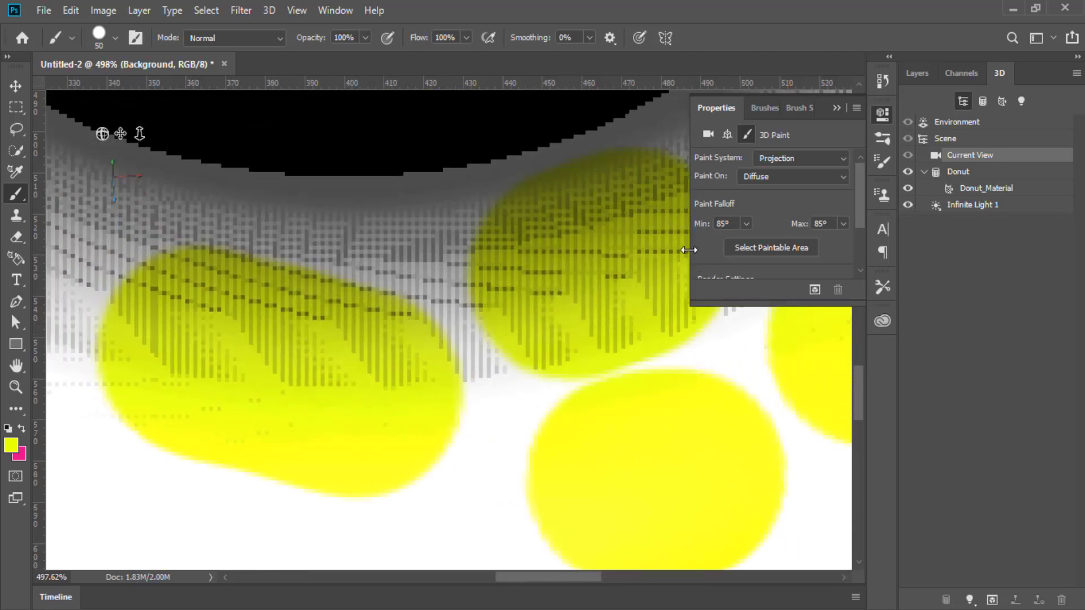
pyautogui.hotkey('ctrl', '0')
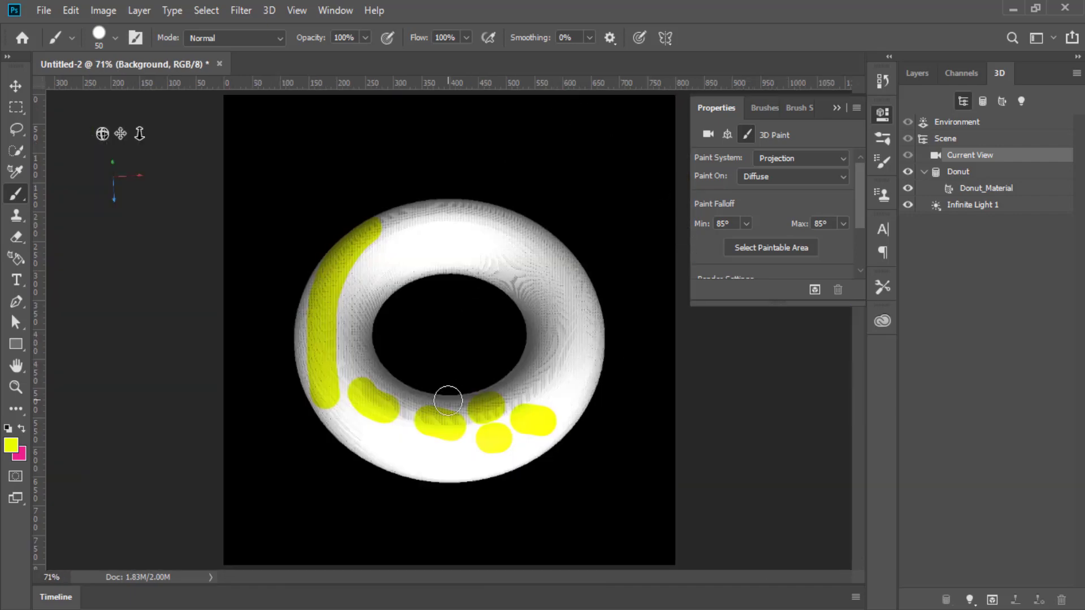
# - Paint yellow over the donut's top, lower band, left side and inner-edge white patches
pyautogui.moveTo(308, 307)
pyautogui.mouseDown()
pyautogui.moveTo(450, 230)
pyautogui.moveTo(554, 205)
pyautogui.mouseUp()
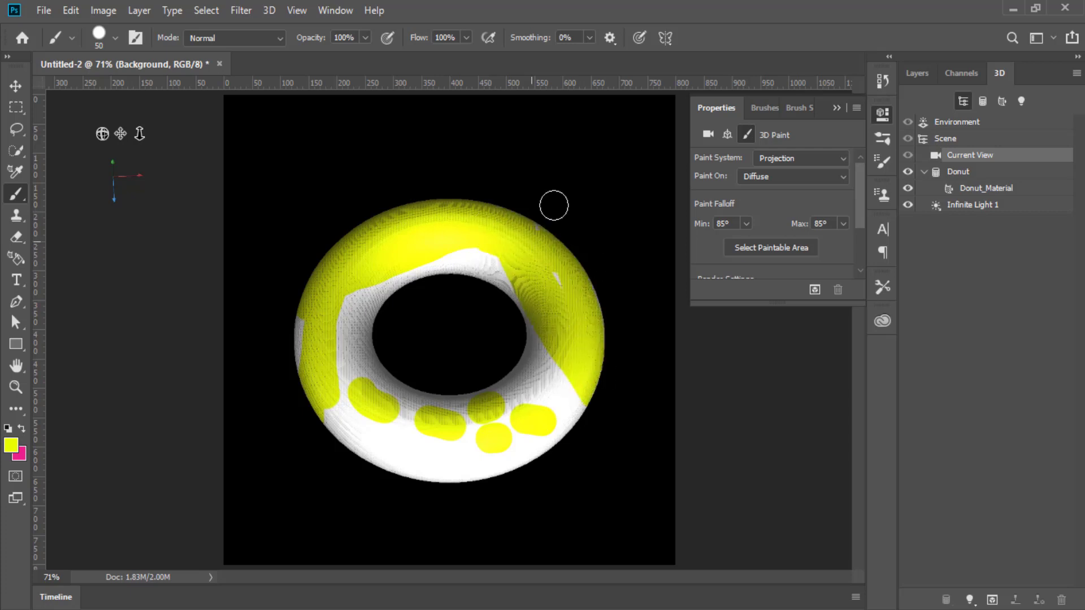
pyautogui.moveTo(464, 406); pyautogui.dragTo(601, 390)
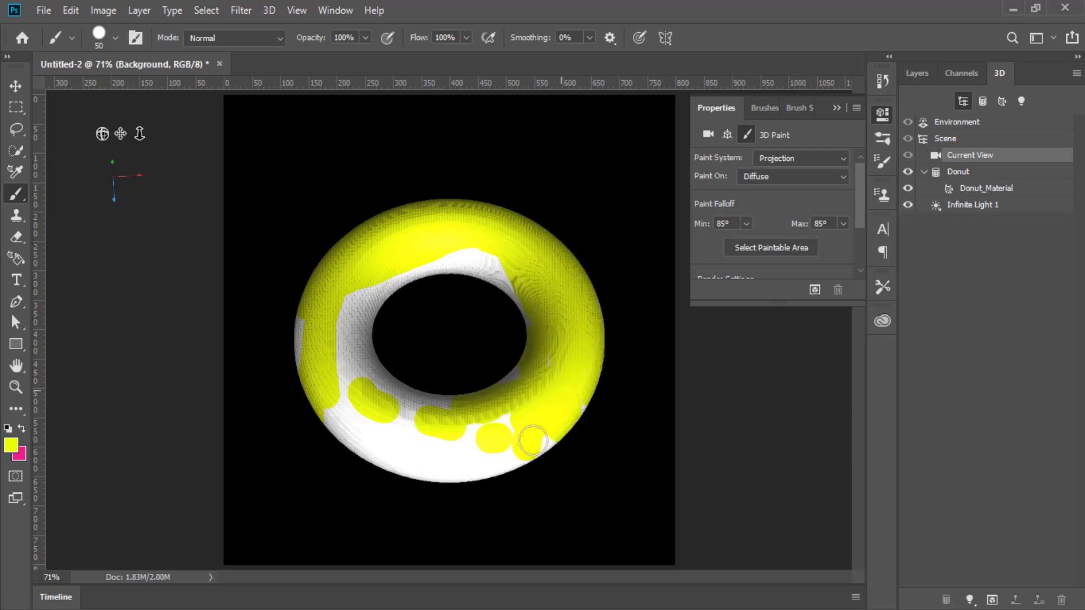
pyautogui.moveTo(435, 436)
pyautogui.mouseDown()
pyautogui.moveTo(449, 448)
pyautogui.moveTo(398, 452)
pyautogui.mouseUp()
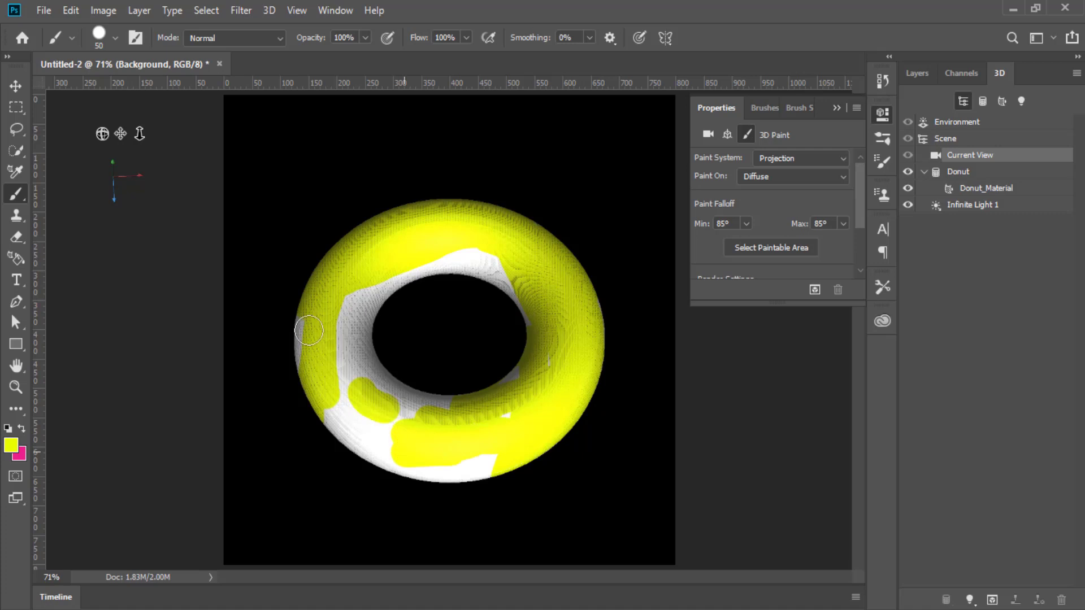
pyautogui.moveTo(309, 399)
pyautogui.mouseDown()
pyautogui.moveTo(322, 417)
pyautogui.moveTo(305, 354)
pyautogui.moveTo(485, 467)
pyautogui.moveTo(289, 396)
pyautogui.moveTo(367, 452)
pyautogui.moveTo(435, 458)
pyautogui.mouseUp()
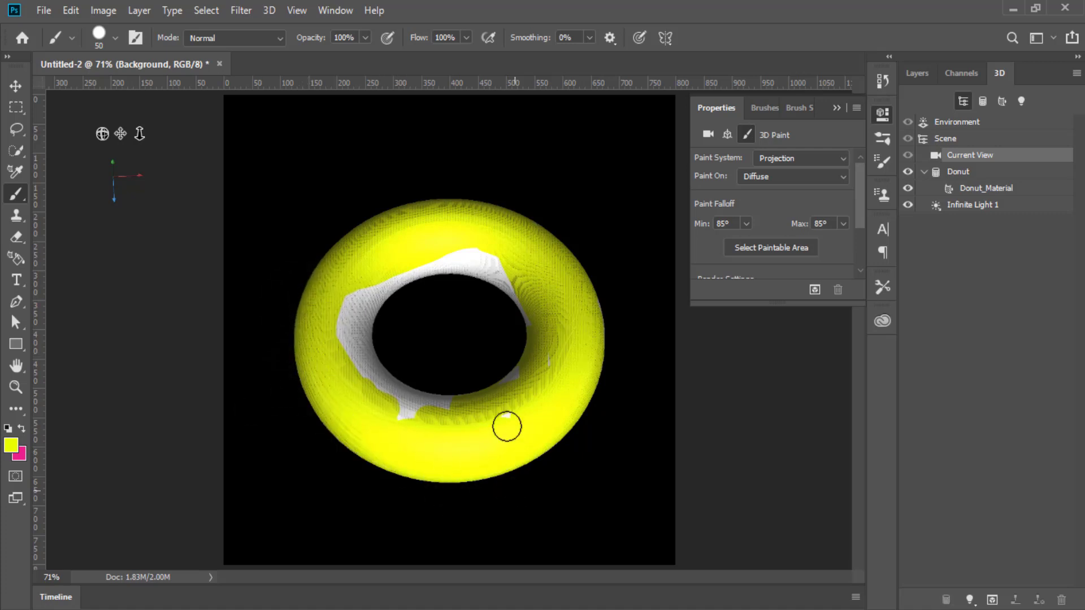
pyautogui.moveTo(416, 243)
pyautogui.mouseDown()
pyautogui.moveTo(547, 305)
pyautogui.moveTo(331, 288)
pyautogui.moveTo(387, 274)
pyautogui.moveTo(358, 331)
pyautogui.moveTo(362, 309)
pyautogui.mouseUp()
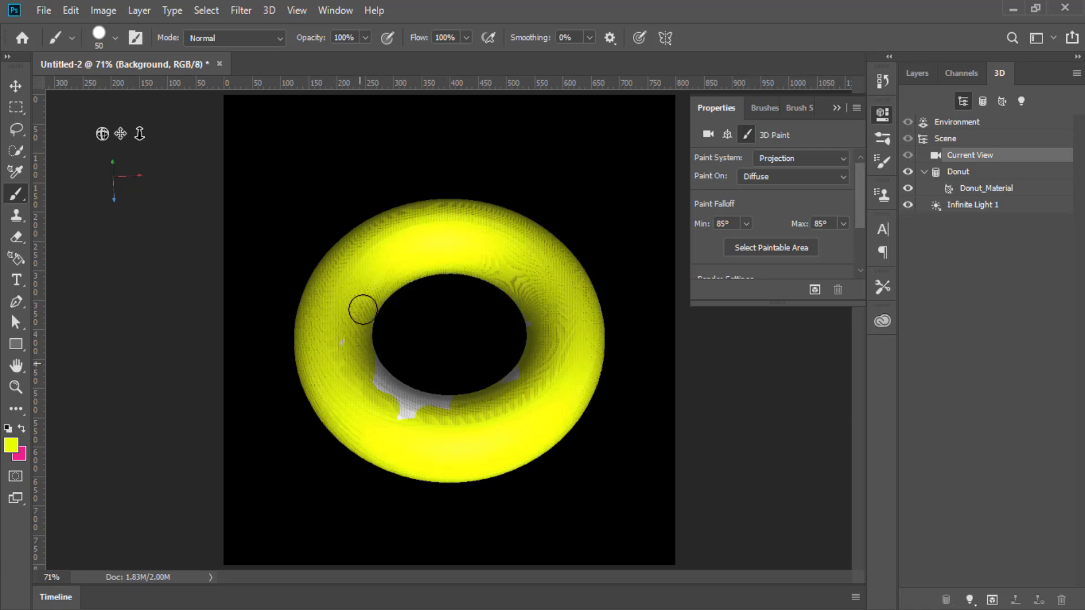
pyautogui.moveTo(430, 412); pyautogui.dragTo(477, 405)
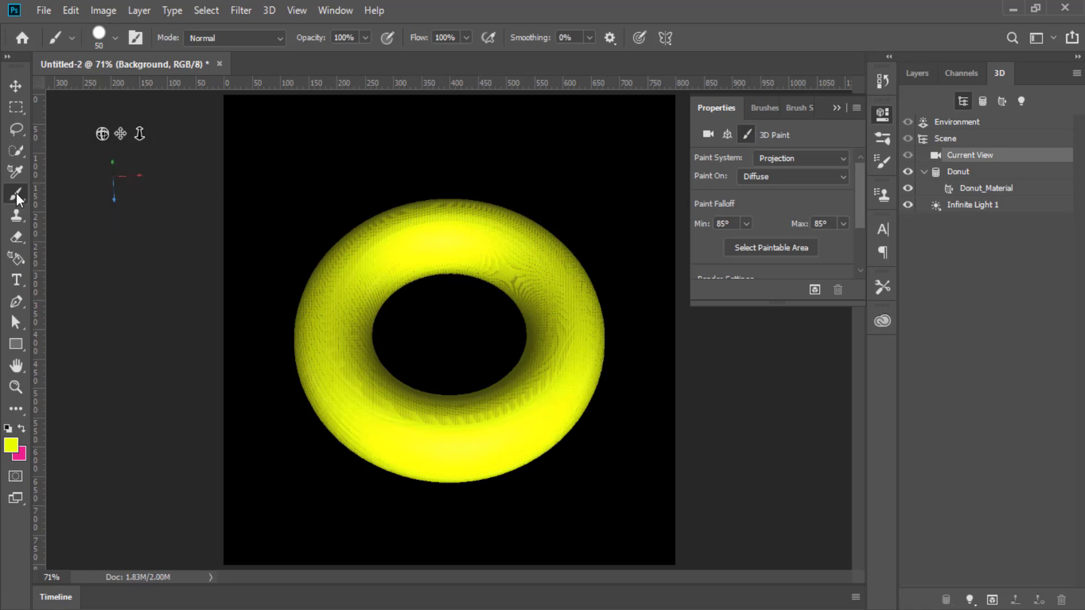
# - Review Paint Falloff without changes, then switch the 3D Paint System to Texture
pyautogui.click(272, 11)
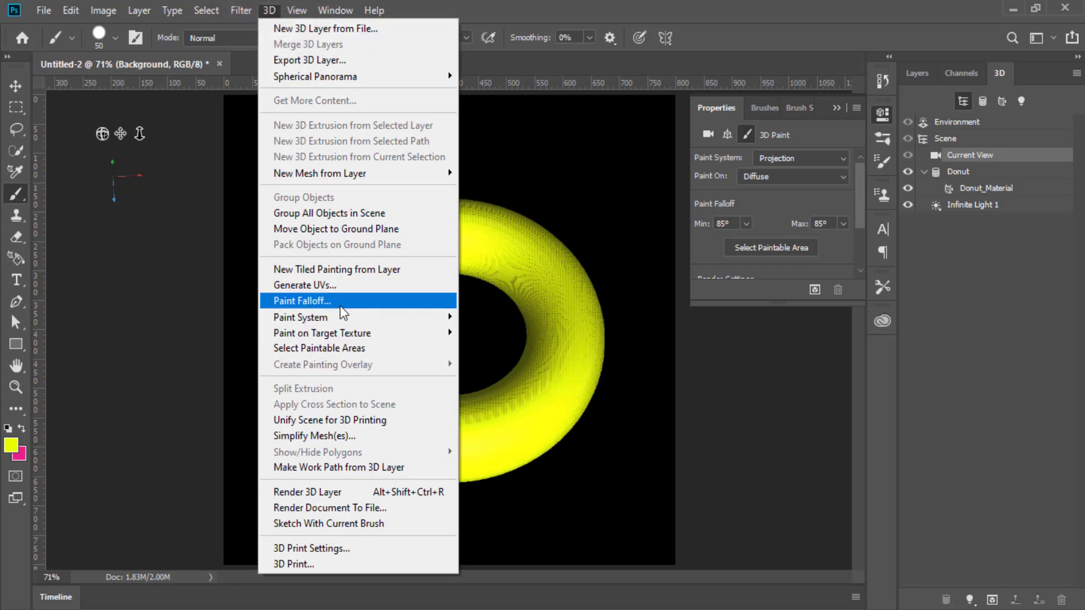
pyautogui.click(340, 303)
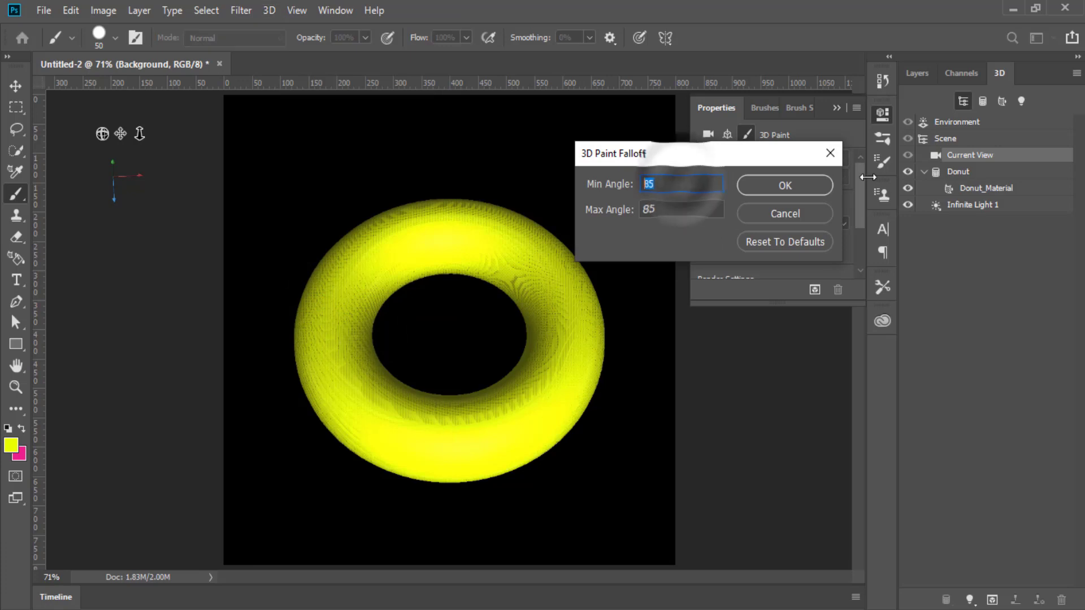
pyautogui.click(831, 153)
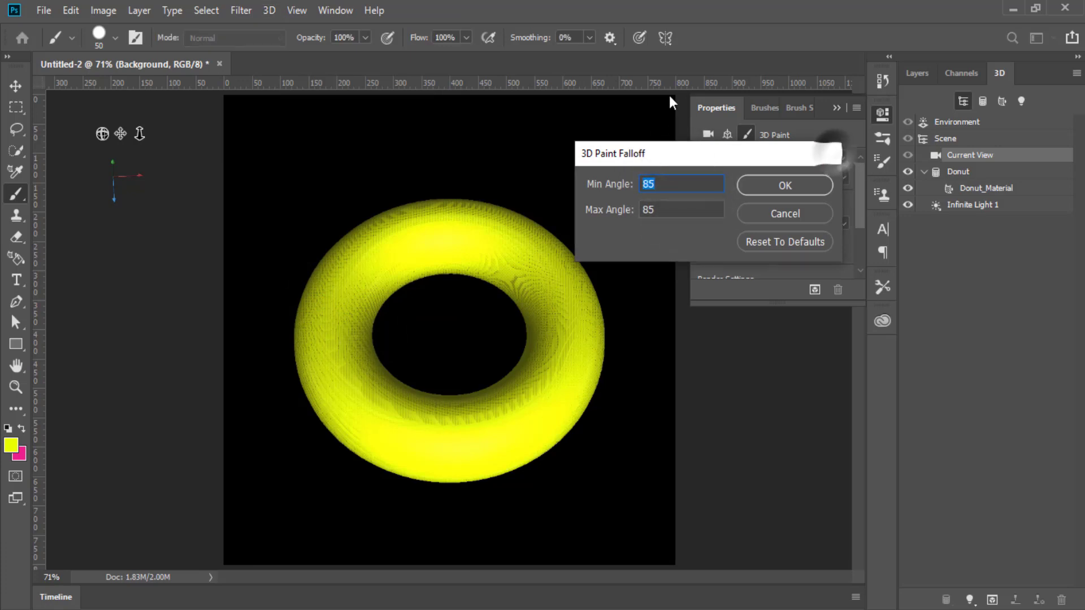
pyautogui.click(270, 10)
pyautogui.moveTo(300, 317)
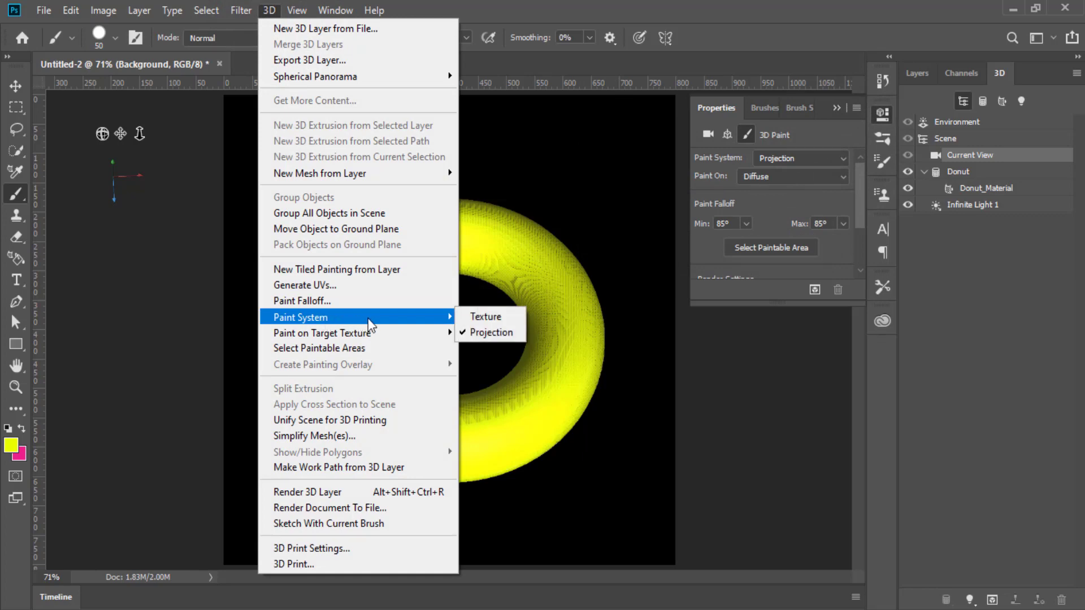
pyautogui.click(504, 316)
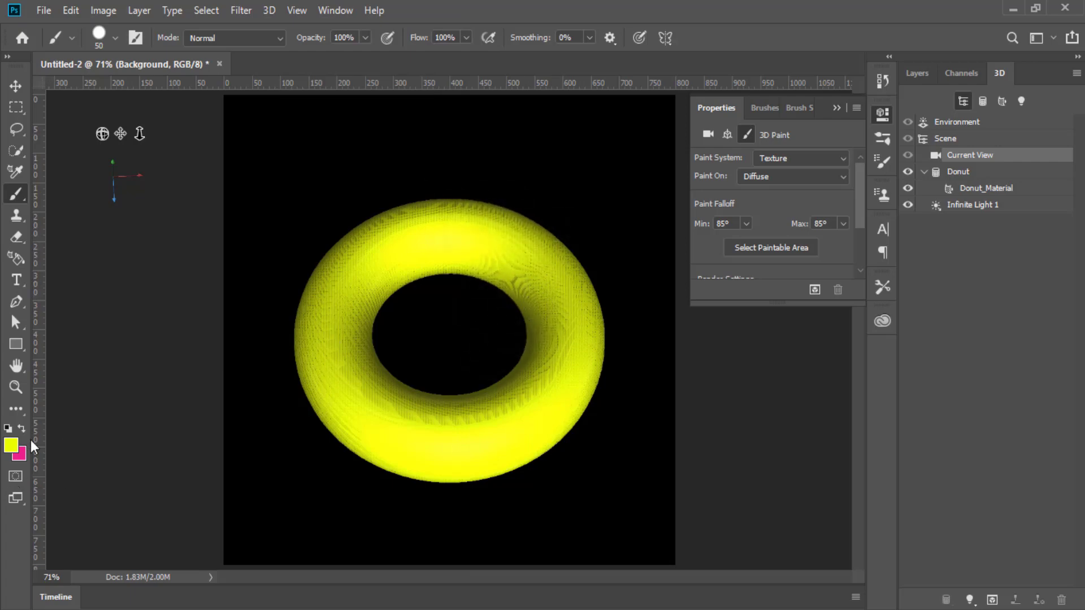
# - Change the foreground colour to blue and paint a blue stroke across the donut's top
pyautogui.click(11, 445)
pyautogui.click(833, 174)
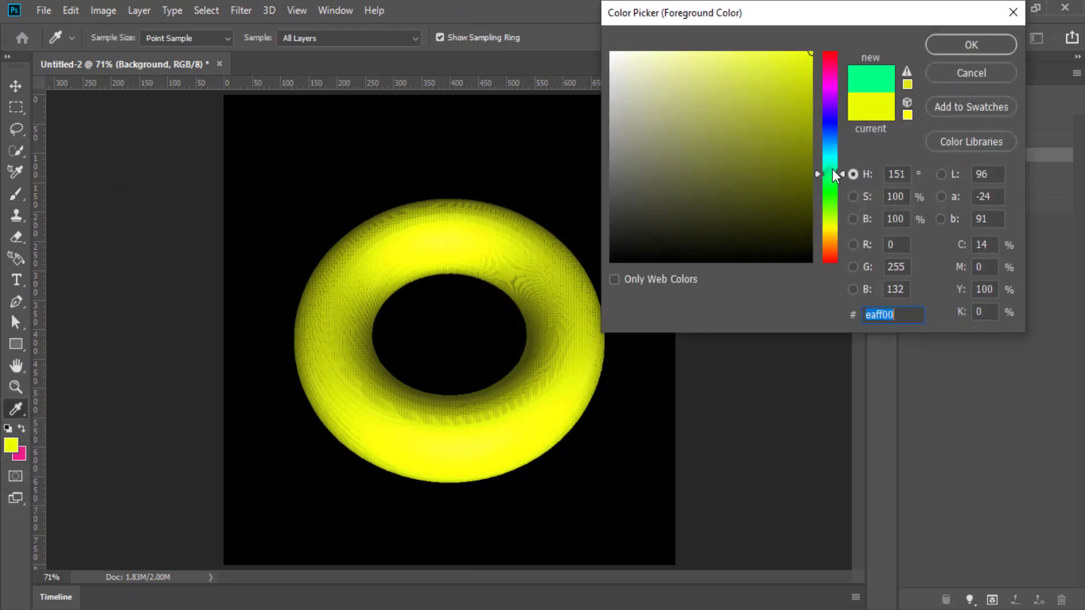
pyautogui.moveTo(833, 174); pyautogui.dragTo(835, 123)
pyautogui.click(957, 43)
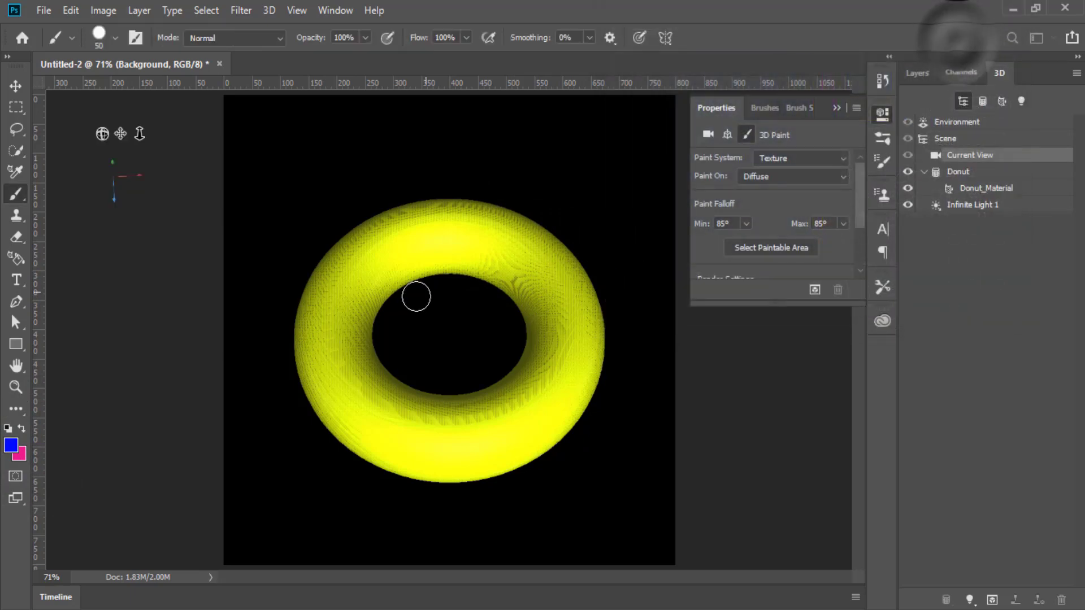
pyautogui.moveTo(468, 230)
pyautogui.mouseDown()
pyautogui.moveTo(333, 212)
pyautogui.moveTo(556, 280)
pyautogui.moveTo(520, 238)
pyautogui.mouseUp()
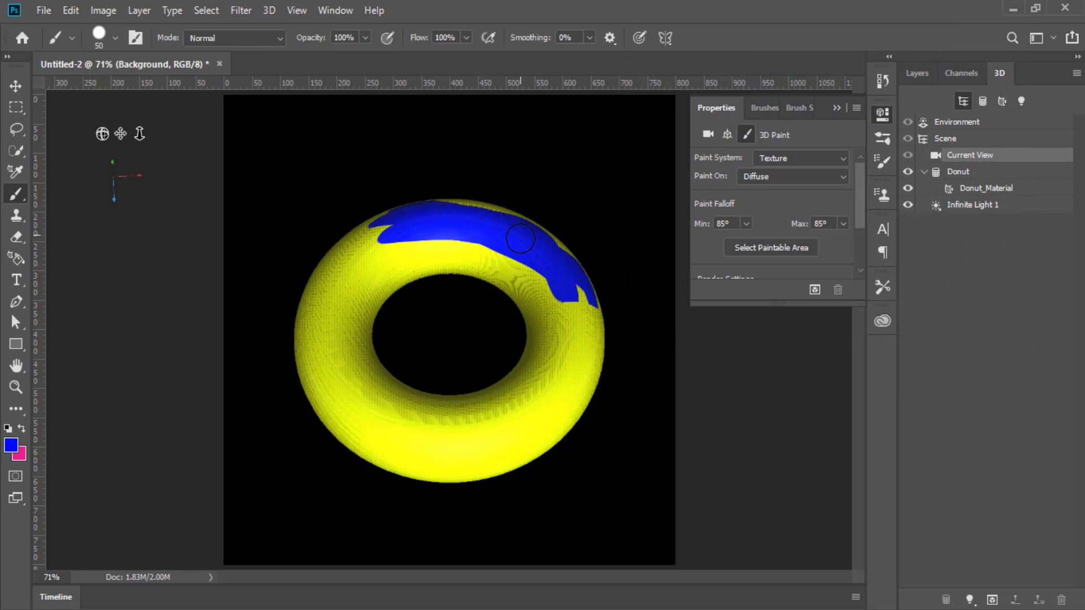
# - Set the Paint System to Projection and paint blue over the top and down the left side
pyautogui.click(812, 160)
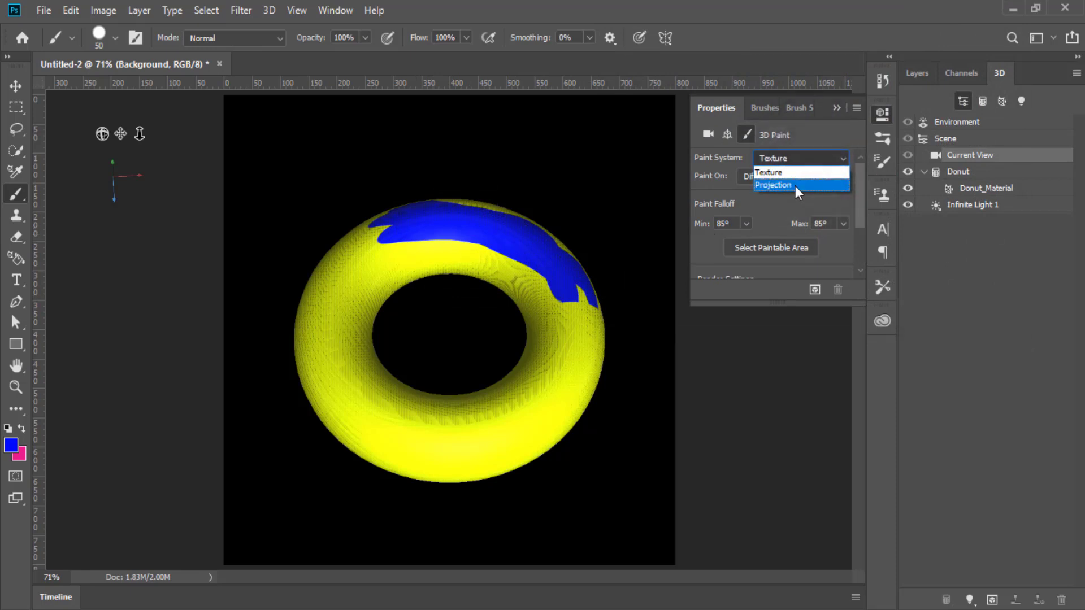
pyautogui.click(795, 185)
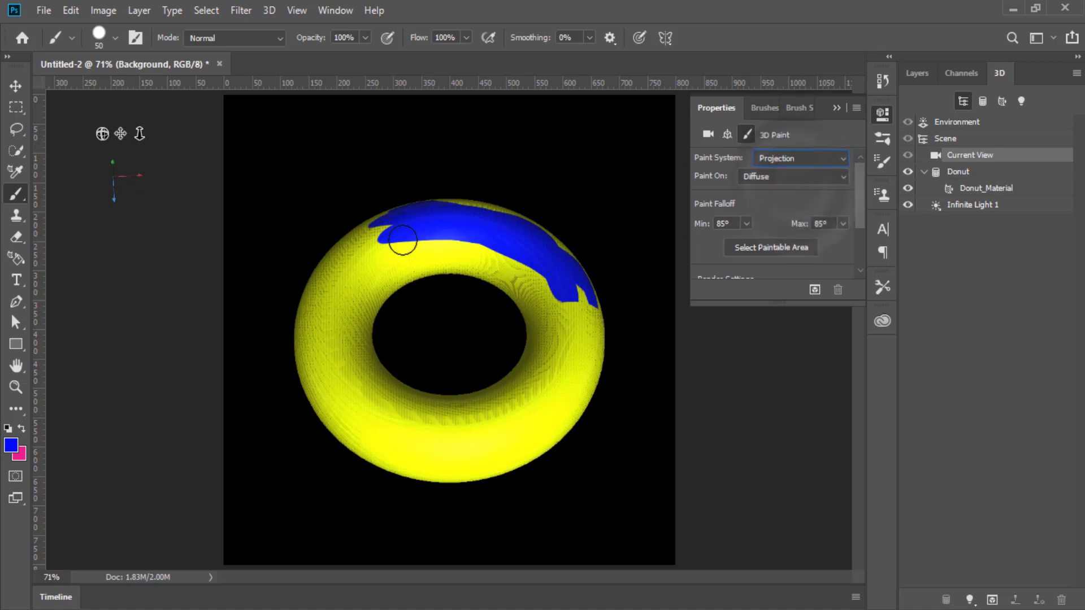
pyautogui.moveTo(349, 255)
pyautogui.mouseDown()
pyautogui.moveTo(430, 226)
pyautogui.moveTo(328, 350)
pyautogui.mouseUp()
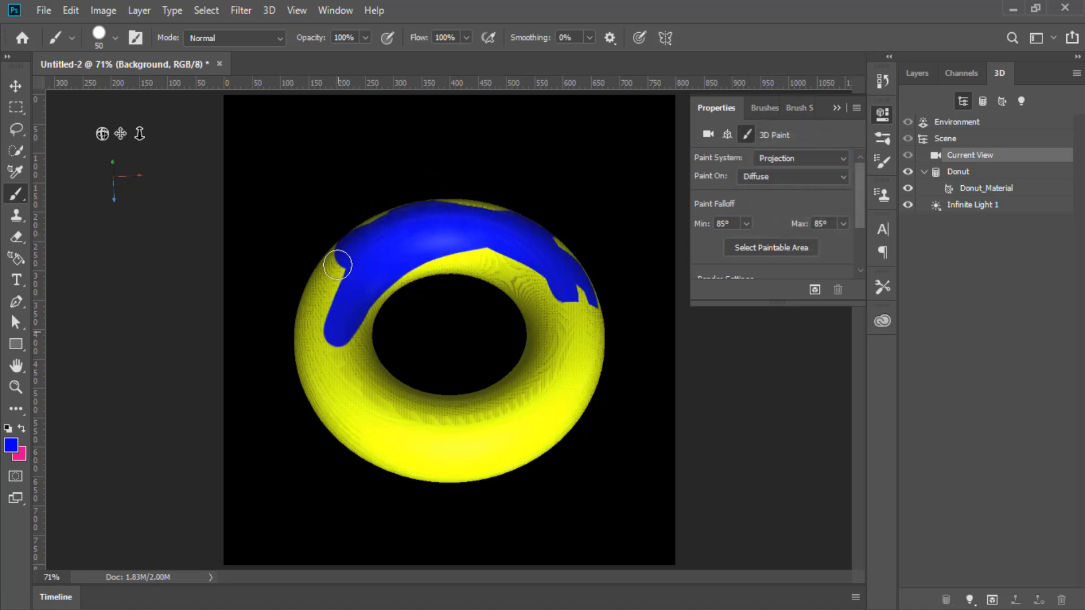
pyautogui.moveTo(344, 249); pyautogui.dragTo(310, 373)
pyautogui.moveTo(318, 323); pyautogui.dragTo(332, 439)
pyautogui.moveTo(334, 362); pyautogui.dragTo(348, 469)
pyautogui.moveTo(328, 328)
pyautogui.mouseDown()
pyautogui.moveTo(351, 455)
pyautogui.moveTo(399, 475)
pyautogui.mouseUp()
pyautogui.click(800, 158)
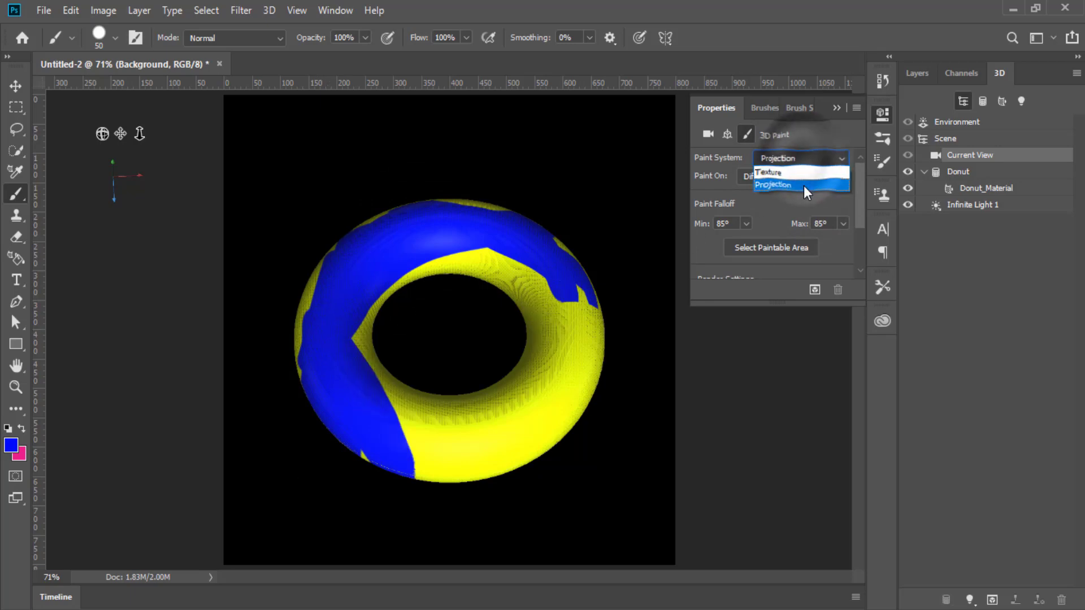
pyautogui.click(269, 9)
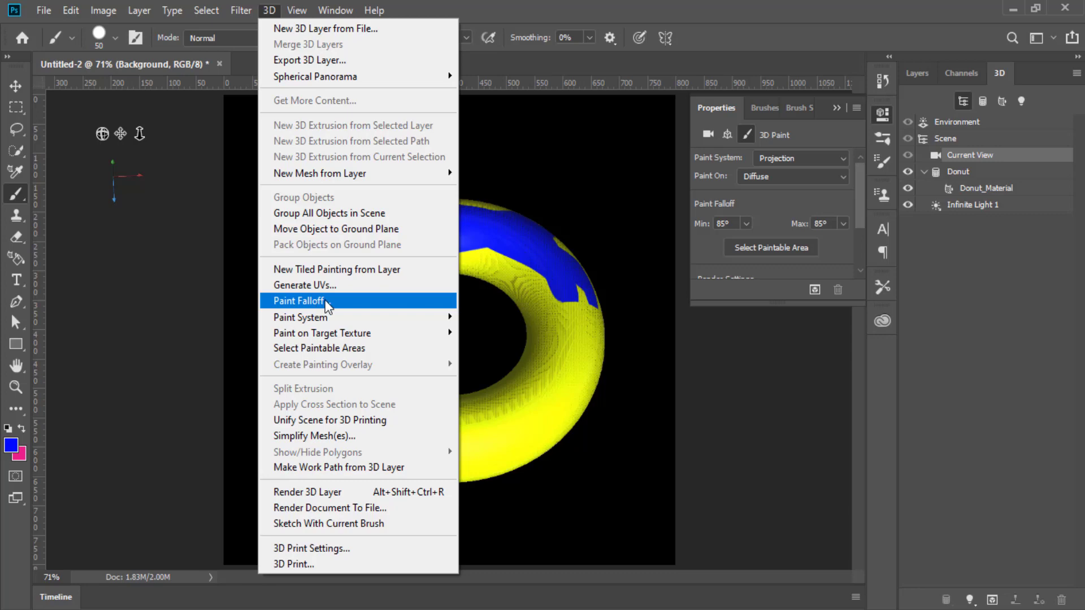
pyautogui.moveTo(300, 317)
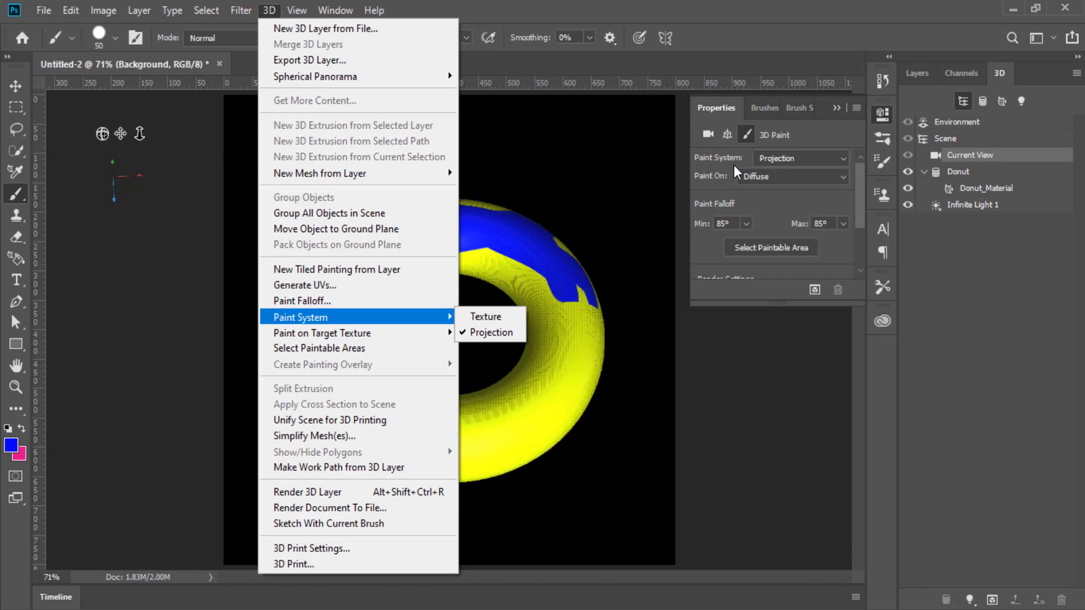
pyautogui.click(803, 156)
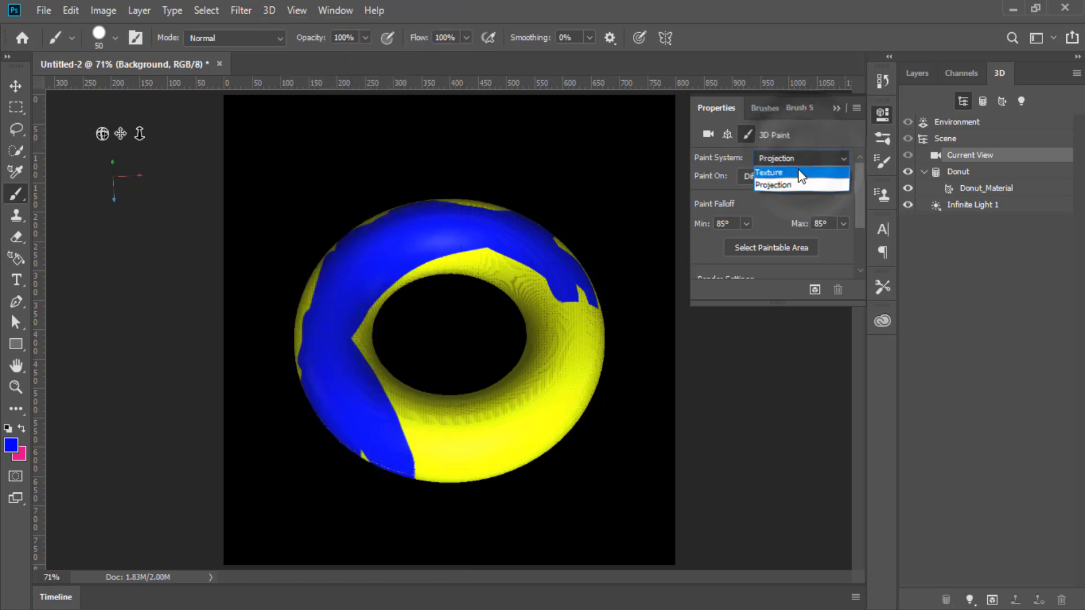
pyautogui.click(723, 178)
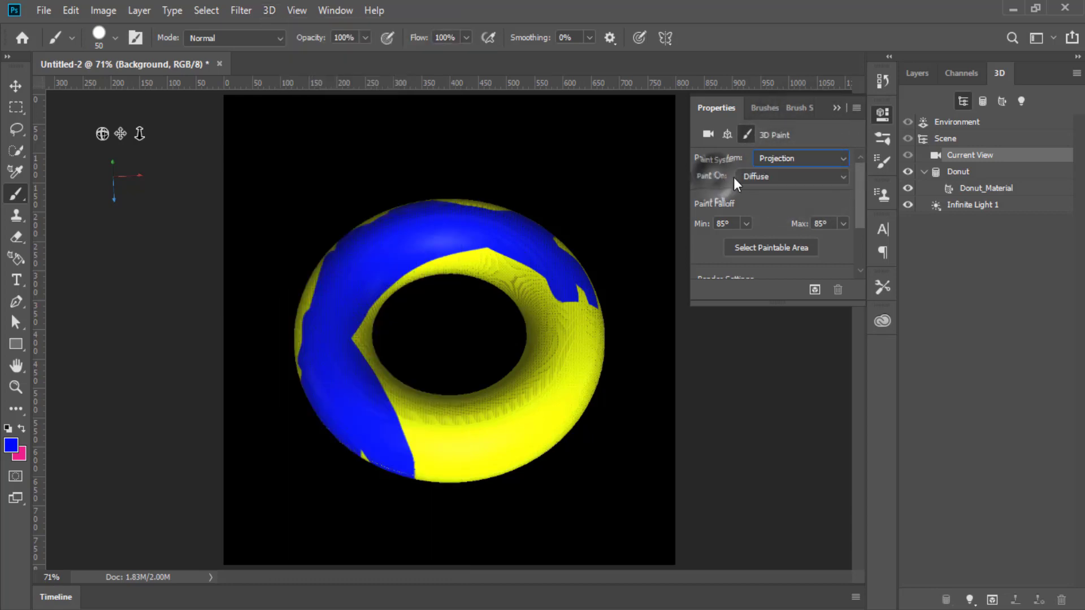
pyautogui.click(780, 174)
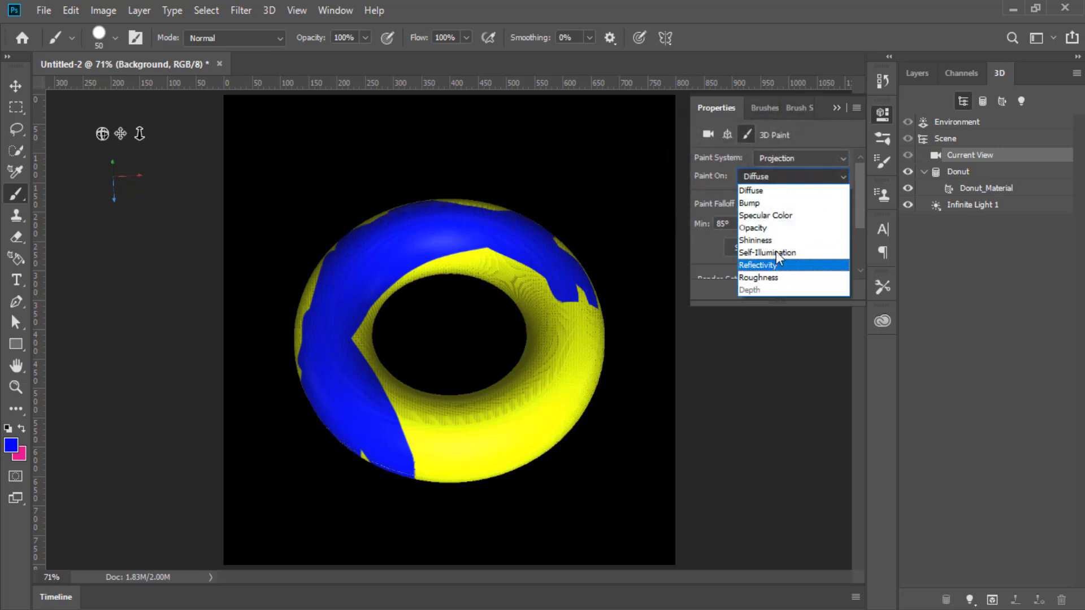
pyautogui.click(276, 10)
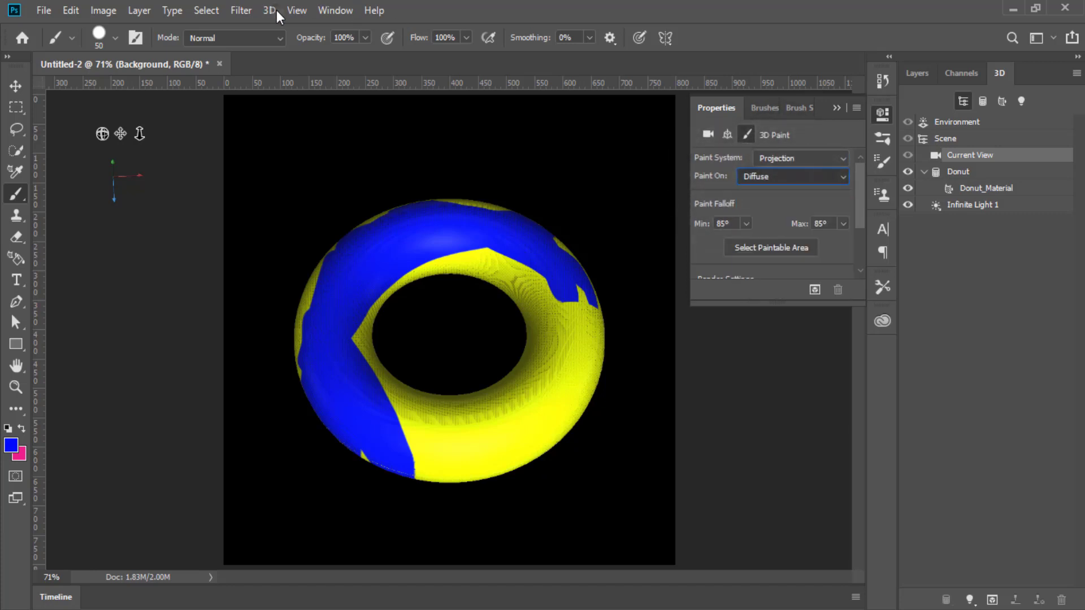
pyautogui.click(276, 11)
pyautogui.moveTo(356, 333)
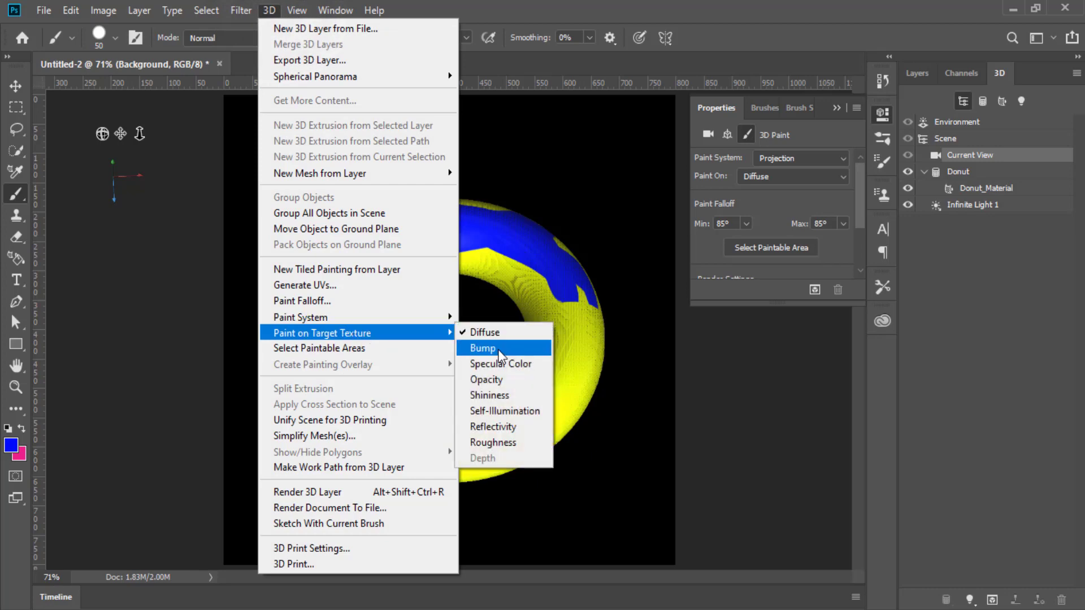
pyautogui.click(975, 248)
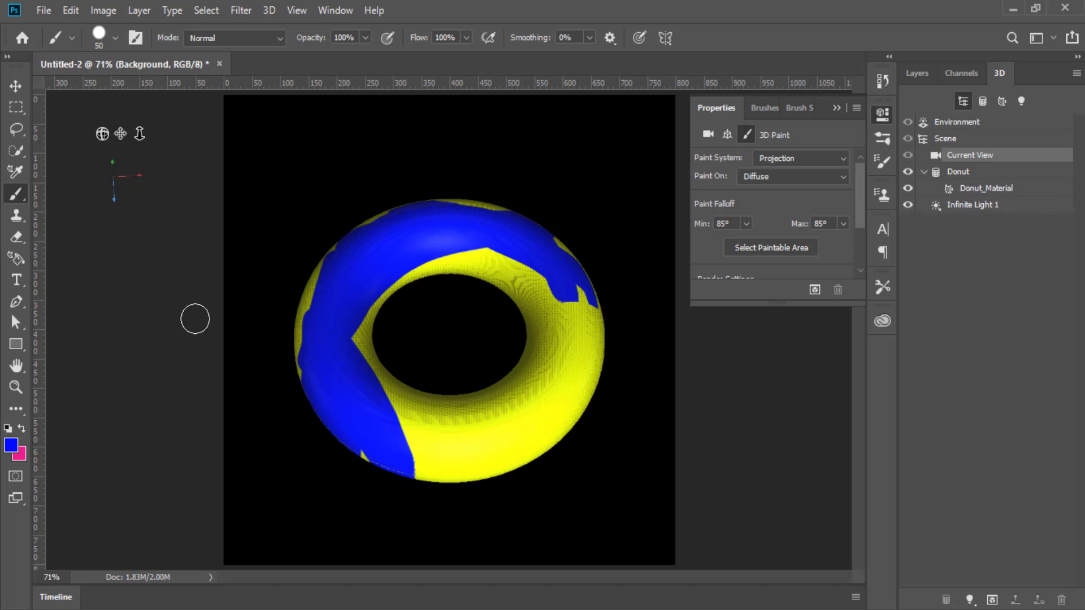
# - Change the foreground colour from blue to yellow
pyautogui.click(11, 446)
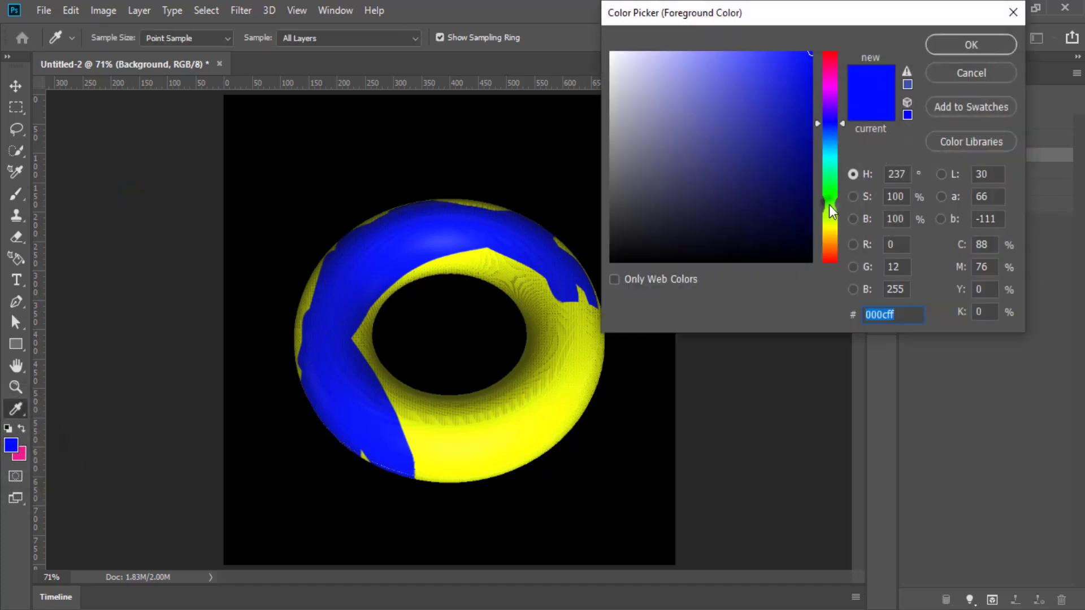
pyautogui.moveTo(829, 205); pyautogui.dragTo(829, 233)
pyautogui.click(973, 44)
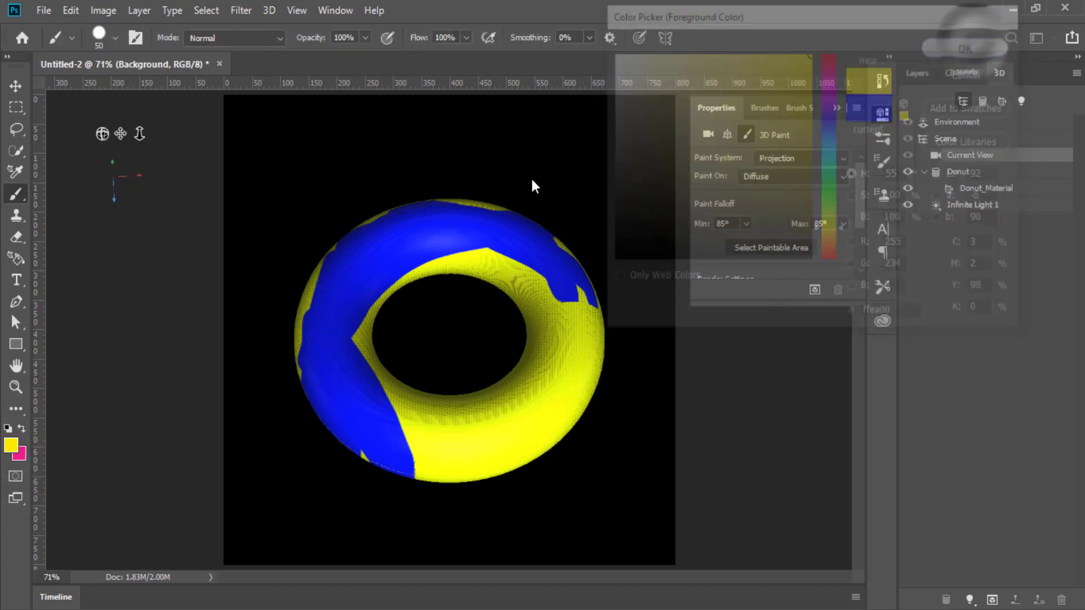
# - Paint yellow over the blue patches on the donut's top, left and upper-right
pyautogui.click(484, 221)
pyautogui.moveTo(424, 266)
pyautogui.mouseDown()
pyautogui.moveTo(456, 258)
pyautogui.moveTo(317, 310)
pyautogui.moveTo(305, 385)
pyautogui.mouseUp()
pyautogui.moveTo(350, 316)
pyautogui.mouseDown()
pyautogui.moveTo(339, 435)
pyautogui.moveTo(350, 340)
pyautogui.moveTo(307, 395)
pyautogui.moveTo(375, 432)
pyautogui.moveTo(351, 436)
pyautogui.moveTo(380, 356)
pyautogui.moveTo(368, 352)
pyautogui.mouseUp()
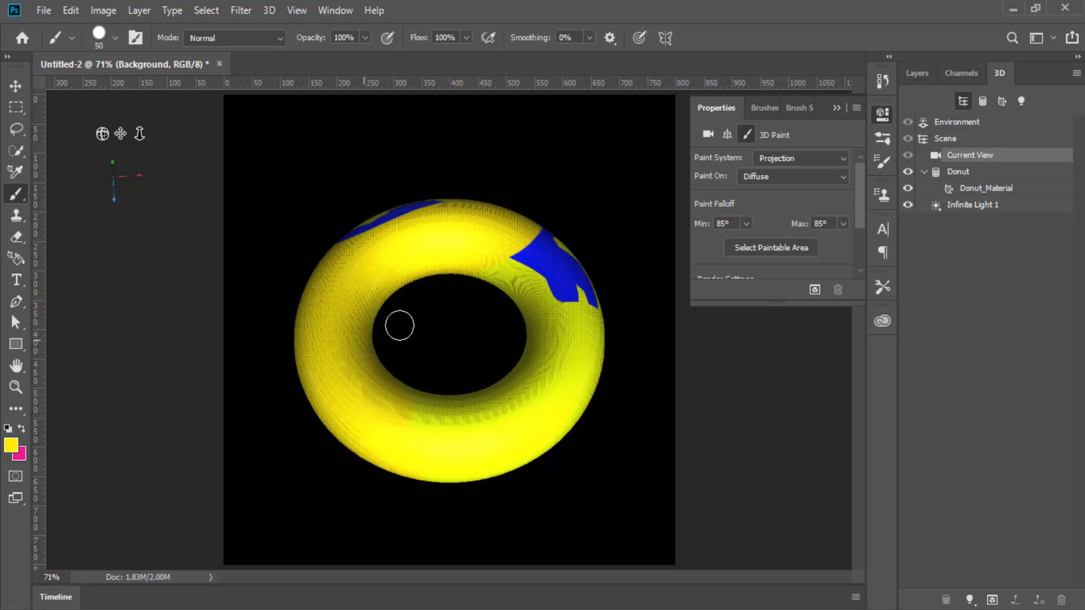
pyautogui.moveTo(348, 259)
pyautogui.mouseDown()
pyautogui.moveTo(450, 208)
pyautogui.moveTo(339, 243)
pyautogui.mouseUp()
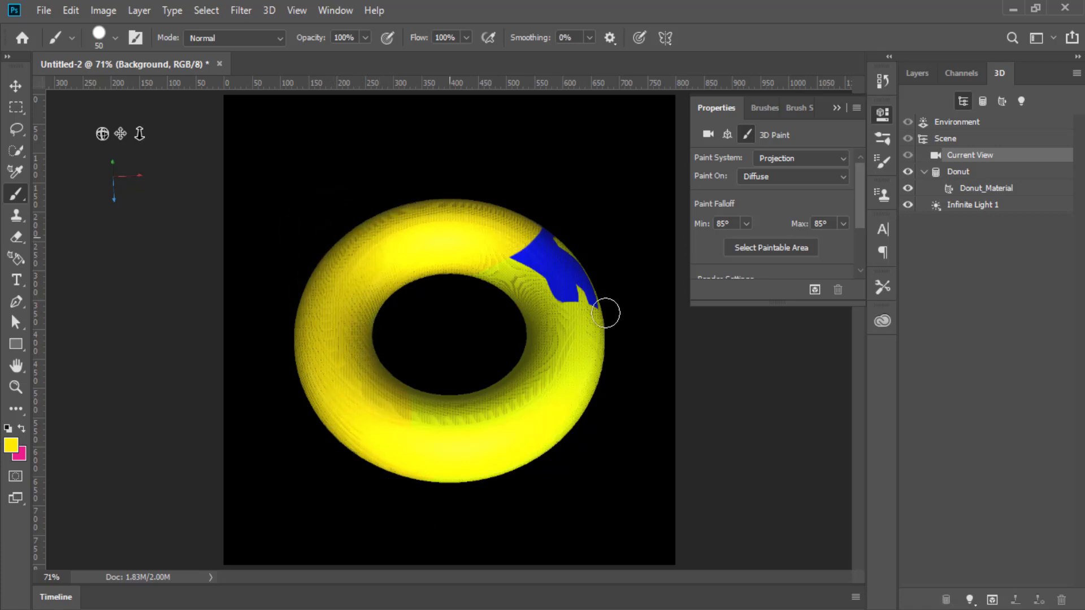
pyautogui.moveTo(605, 307)
pyautogui.mouseDown()
pyautogui.moveTo(552, 296)
pyautogui.moveTo(545, 232)
pyautogui.moveTo(545, 267)
pyautogui.mouseUp()
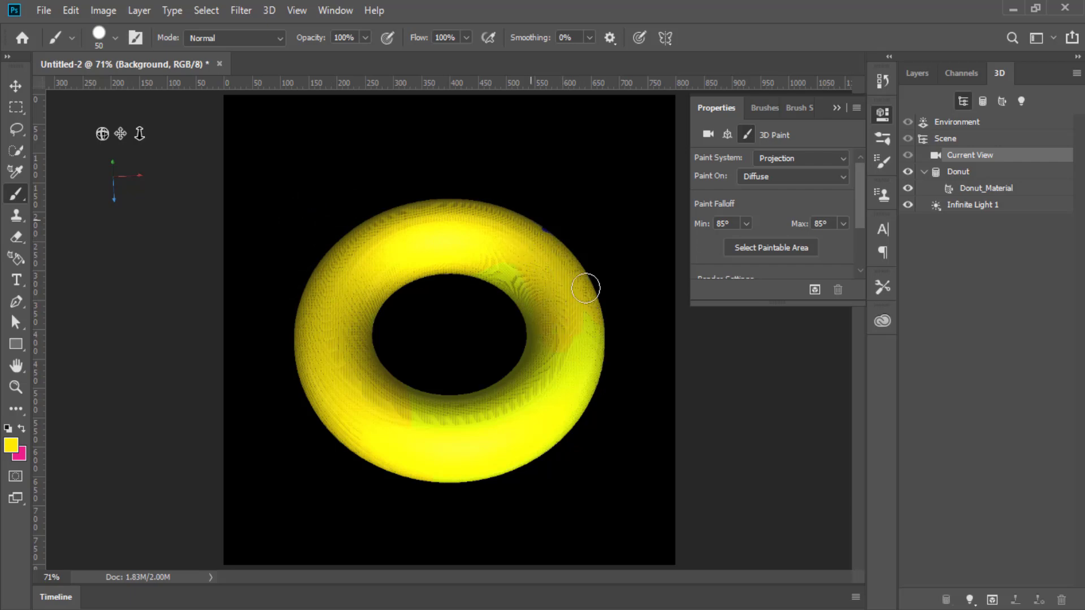
# - Switch the painting brush from Hard Round to the Soft Round preset
pyautogui.click(116, 38)
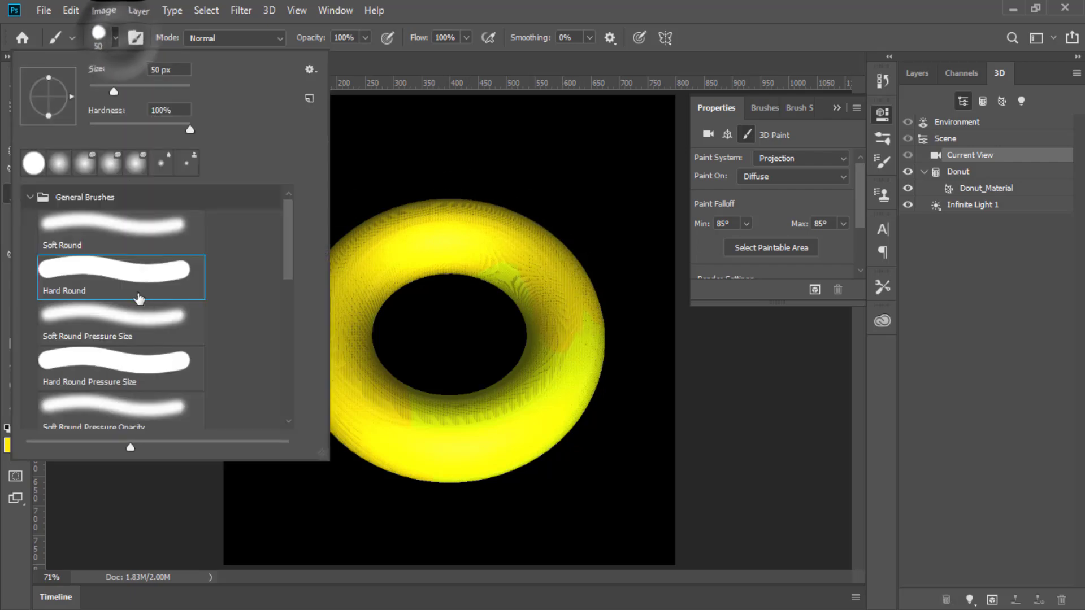
pyautogui.click(115, 236)
pyautogui.press('Return')
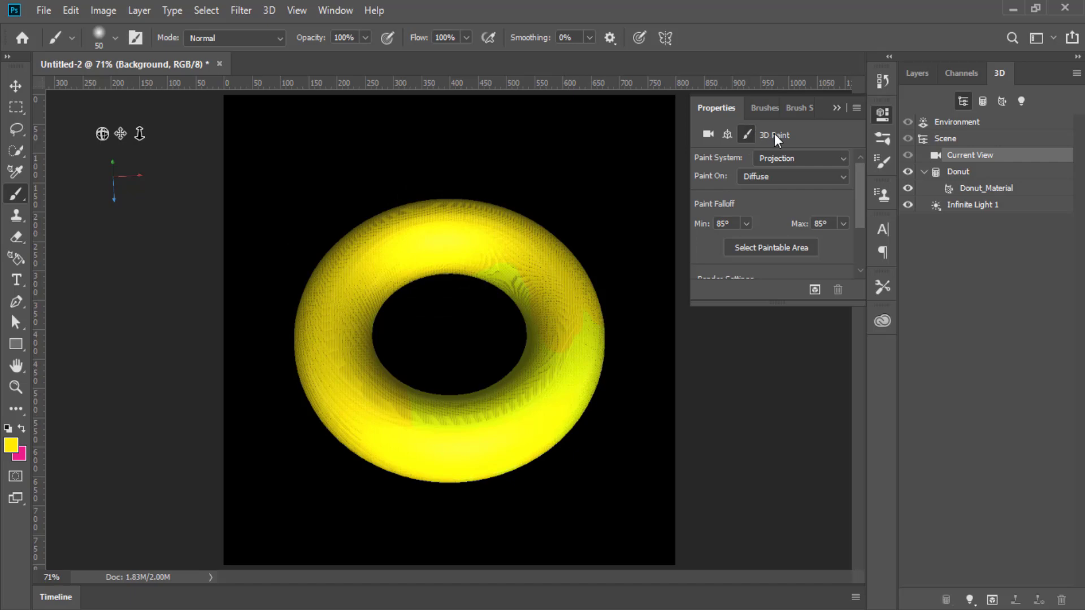
pyautogui.click(273, 10)
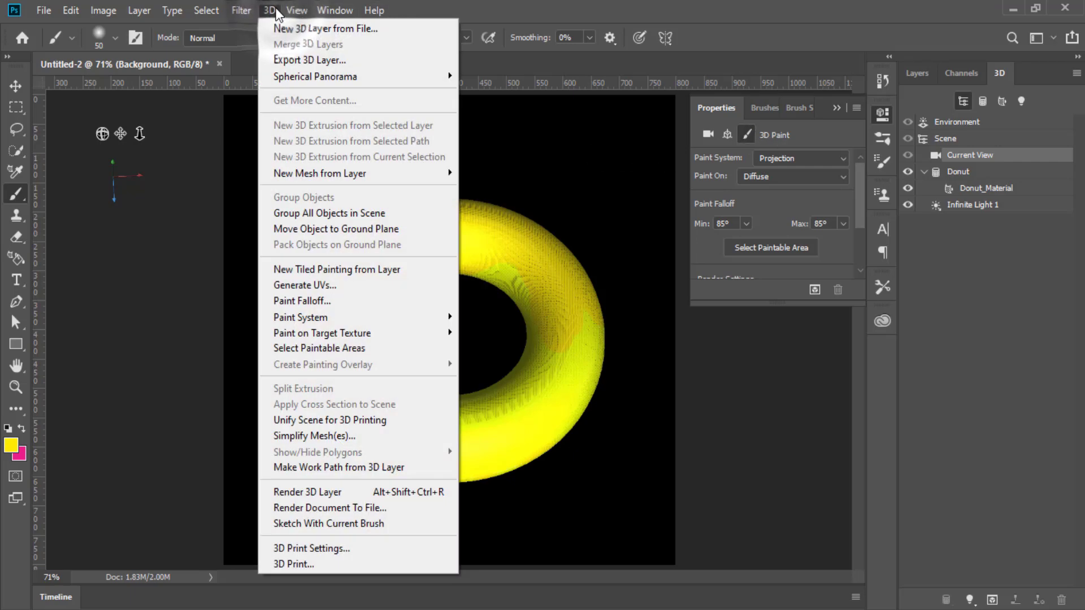
pyautogui.moveTo(323, 332)
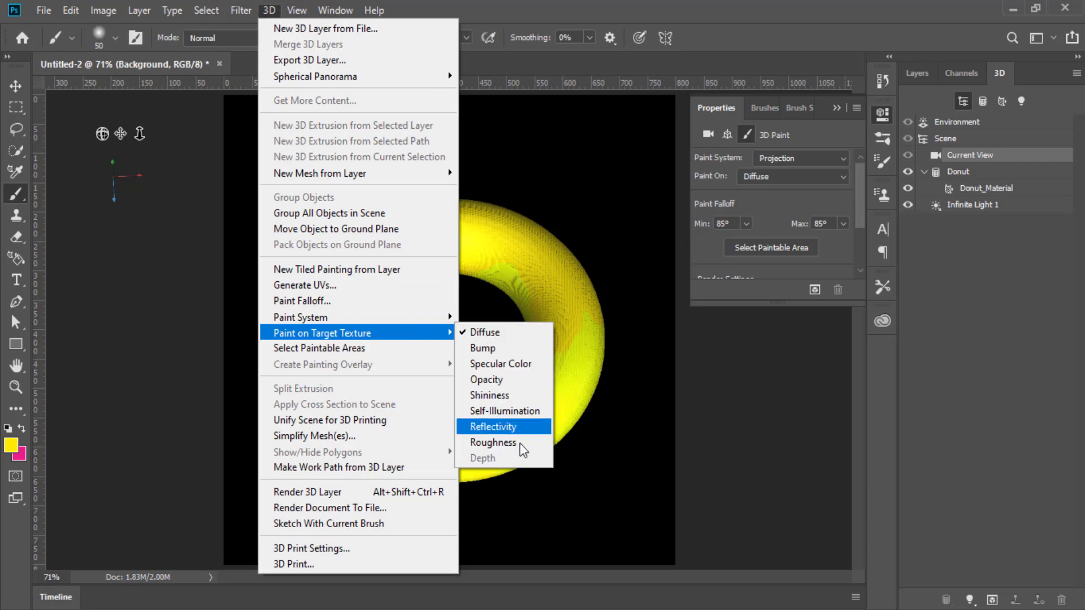
# - Change the 3D paint target texture to Shininess, passing briefly through Bump
pyautogui.click(521, 351)
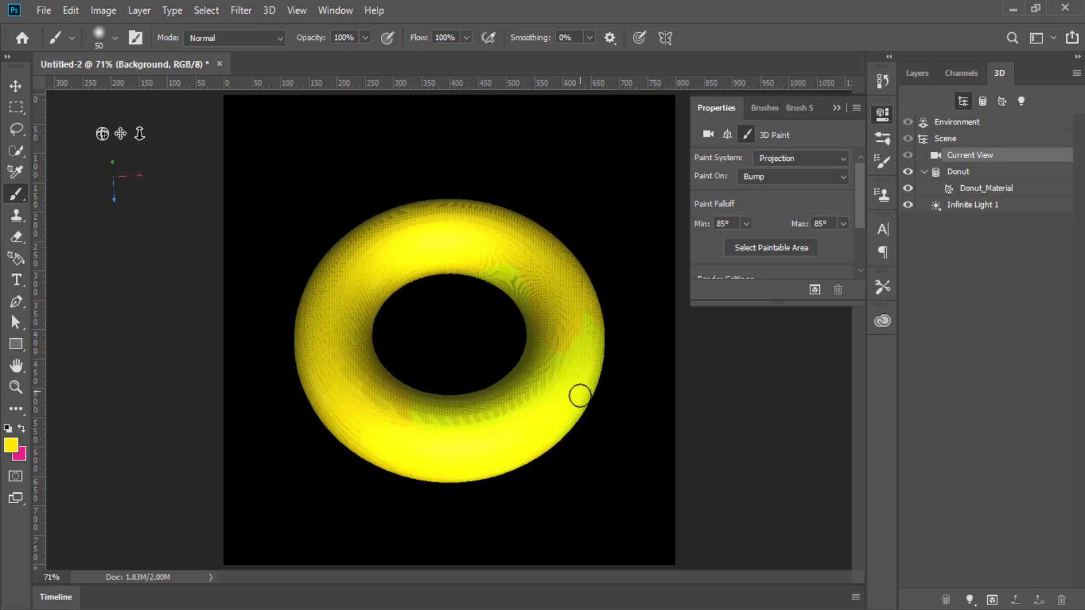
pyautogui.click(270, 10)
pyautogui.moveTo(356, 332)
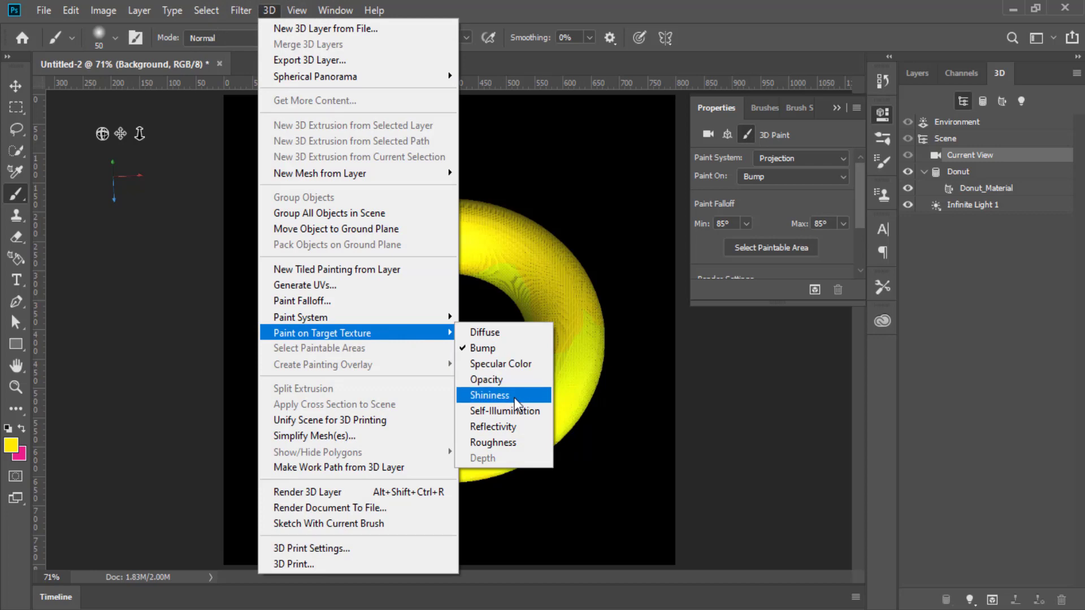
pyautogui.click(489, 396)
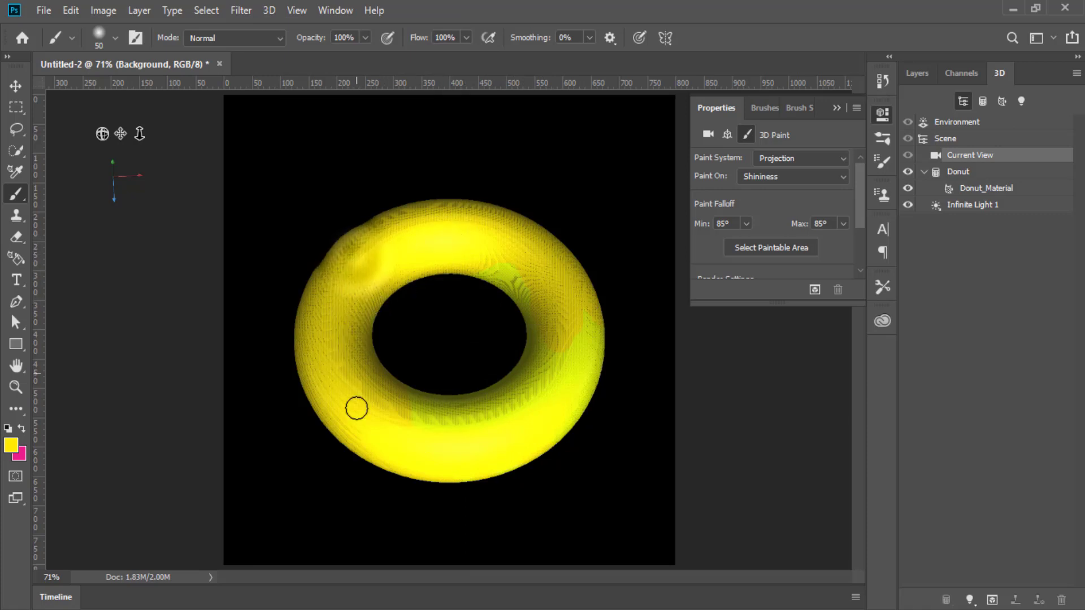
# - Create a new 800×800 Shininess texture and paint a brighter glint on the donut's right side
pyautogui.click(338, 251)
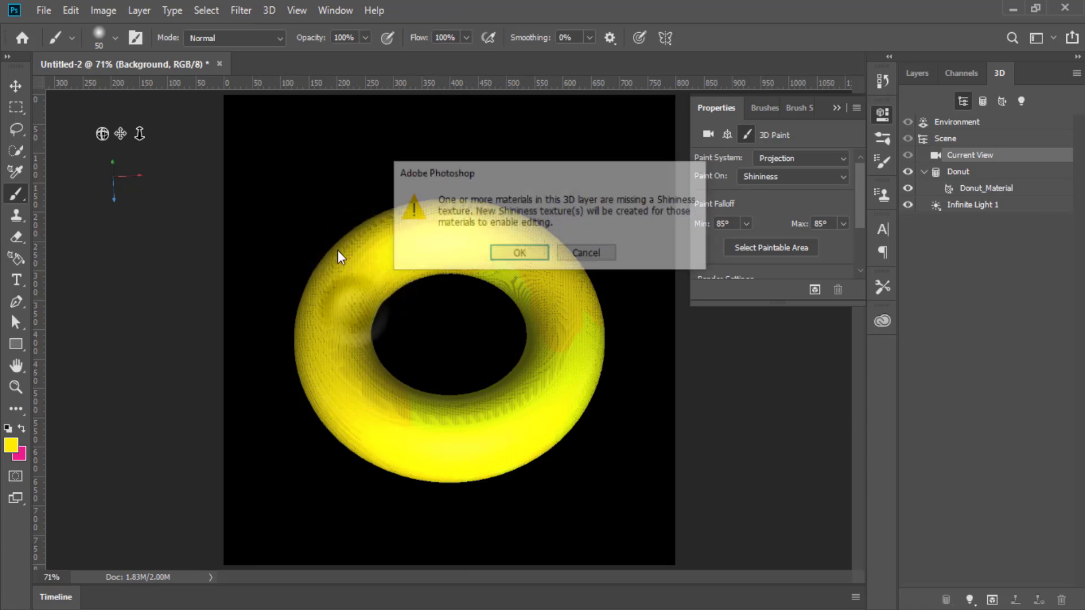
pyautogui.click(510, 255)
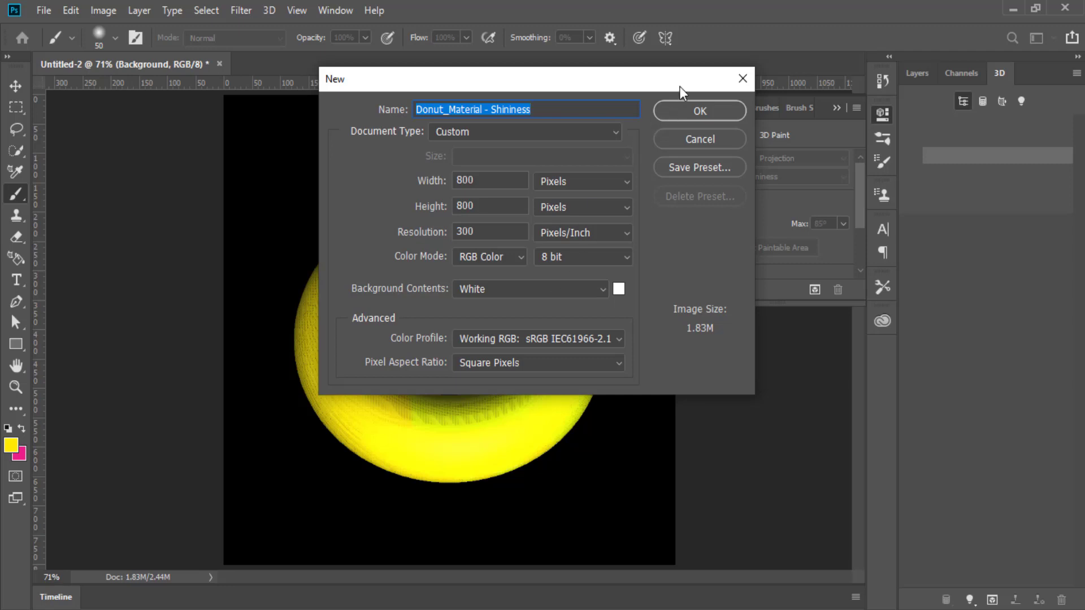
pyautogui.click(661, 163)
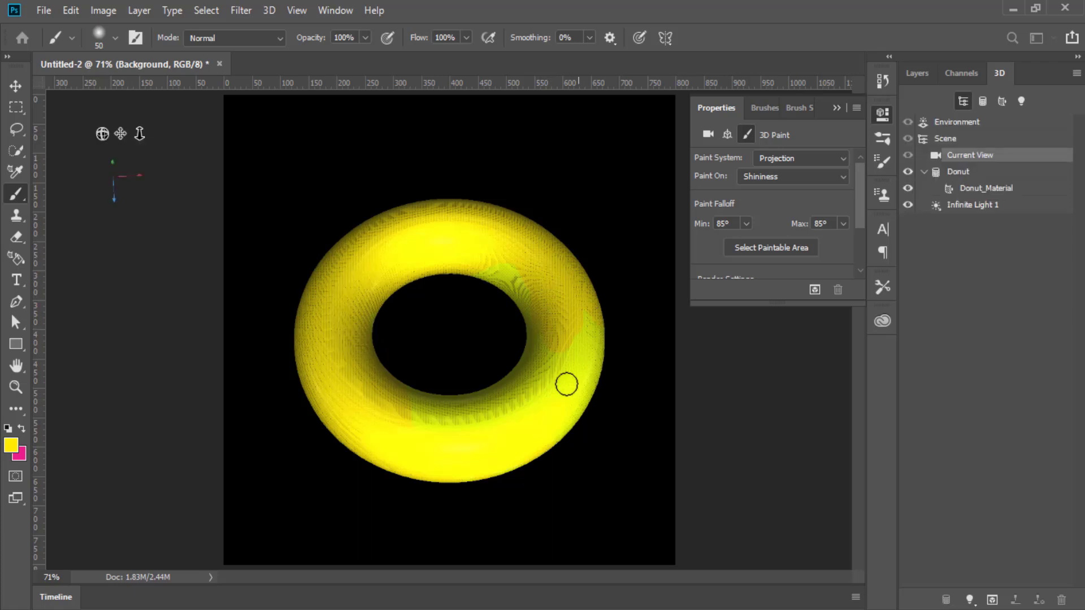
pyautogui.click(540, 251)
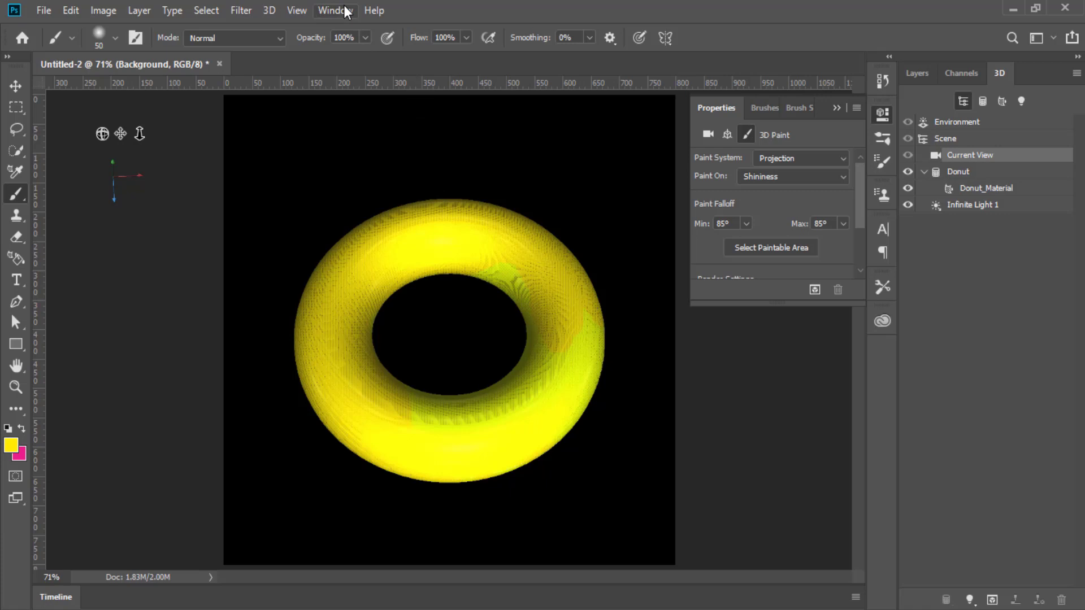
pyautogui.click(263, 13)
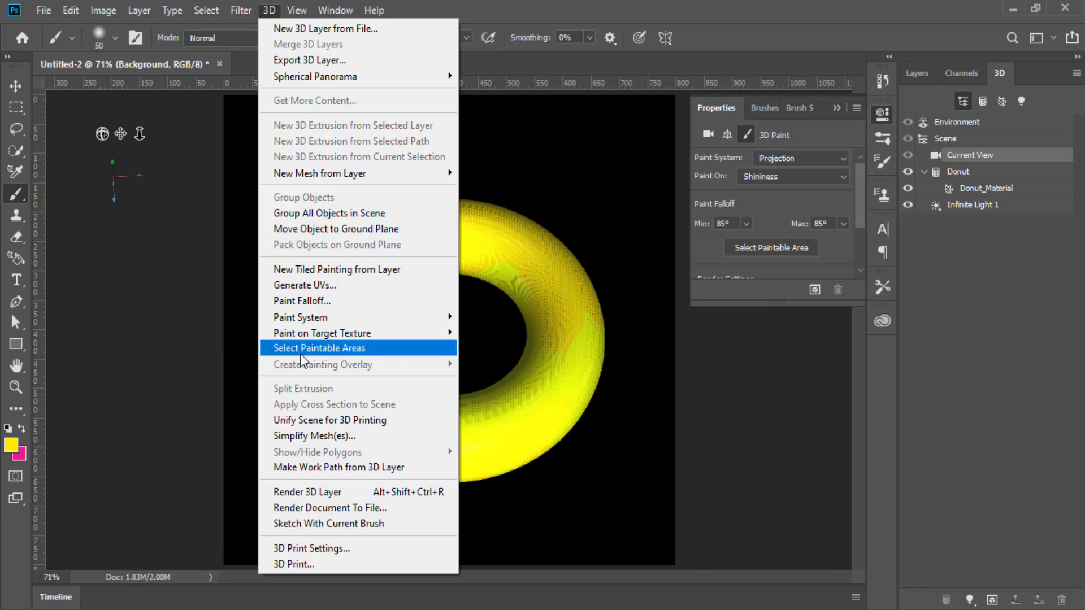
# - Use 3D > Select Paintable Areas to outline the whole donut ring
pyautogui.click(368, 348)
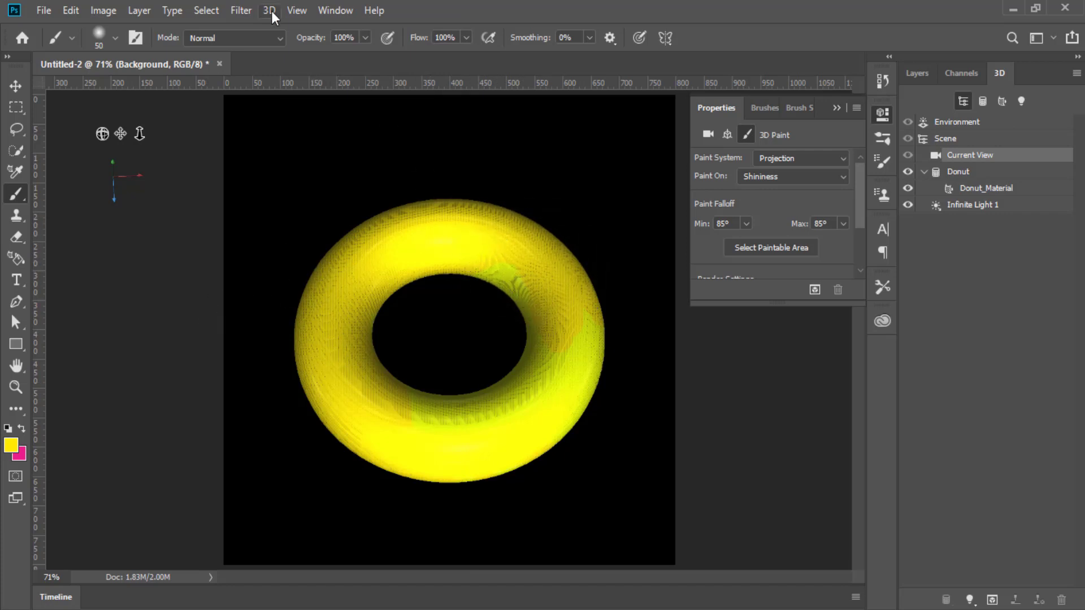
pyautogui.click(249, 10)
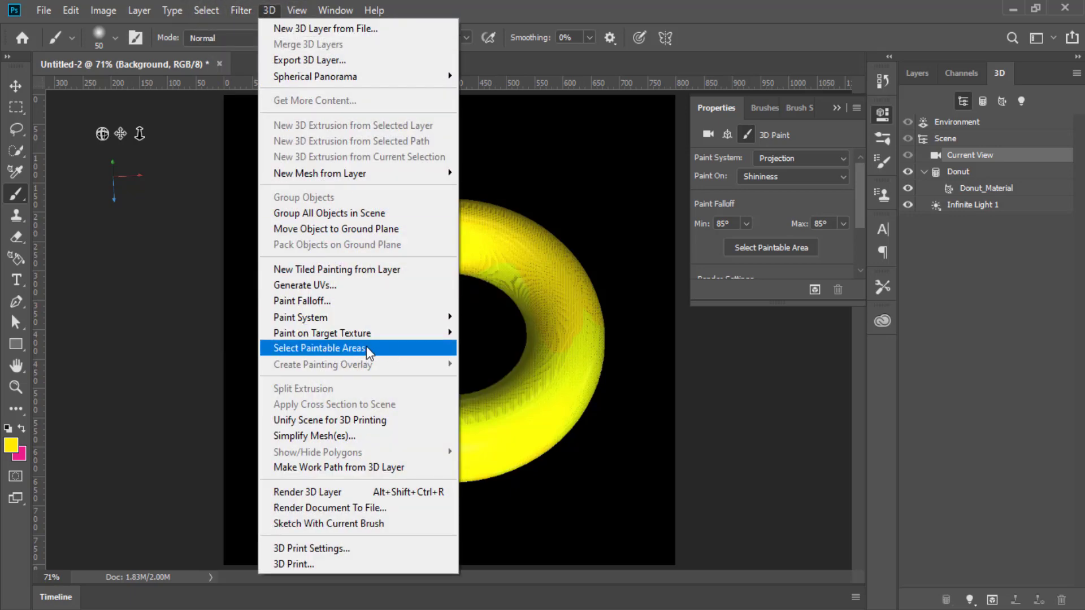
pyautogui.click(368, 348)
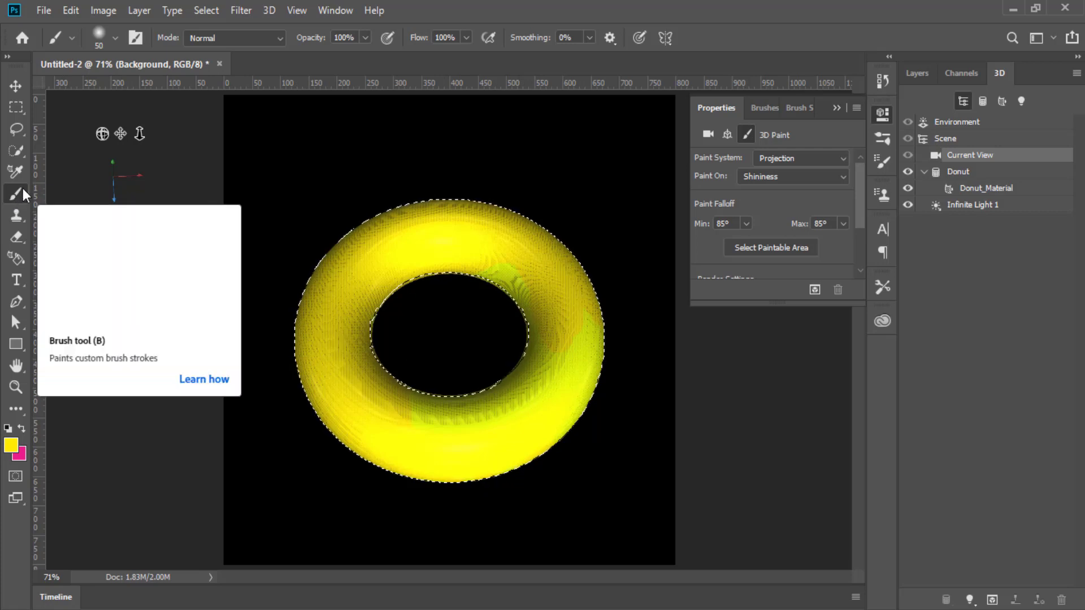
# - Set the foreground colour to green and brush it across the donut's top
pyautogui.click(11, 445)
pyautogui.moveTo(827, 161); pyautogui.dragTo(840, 199)
pyautogui.click(971, 45)
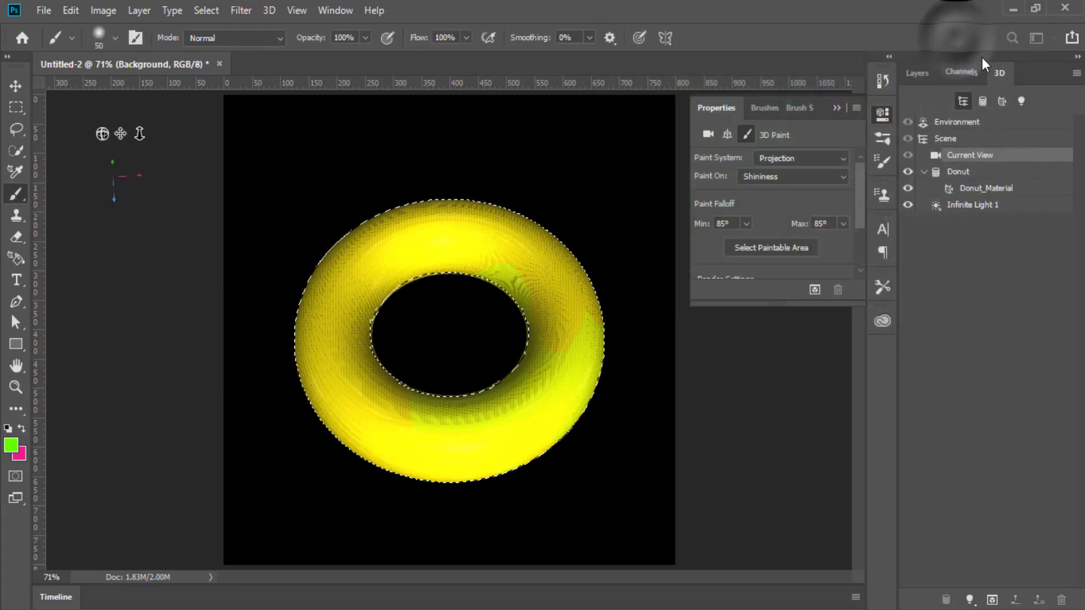
pyautogui.moveTo(489, 238); pyautogui.dragTo(451, 225)
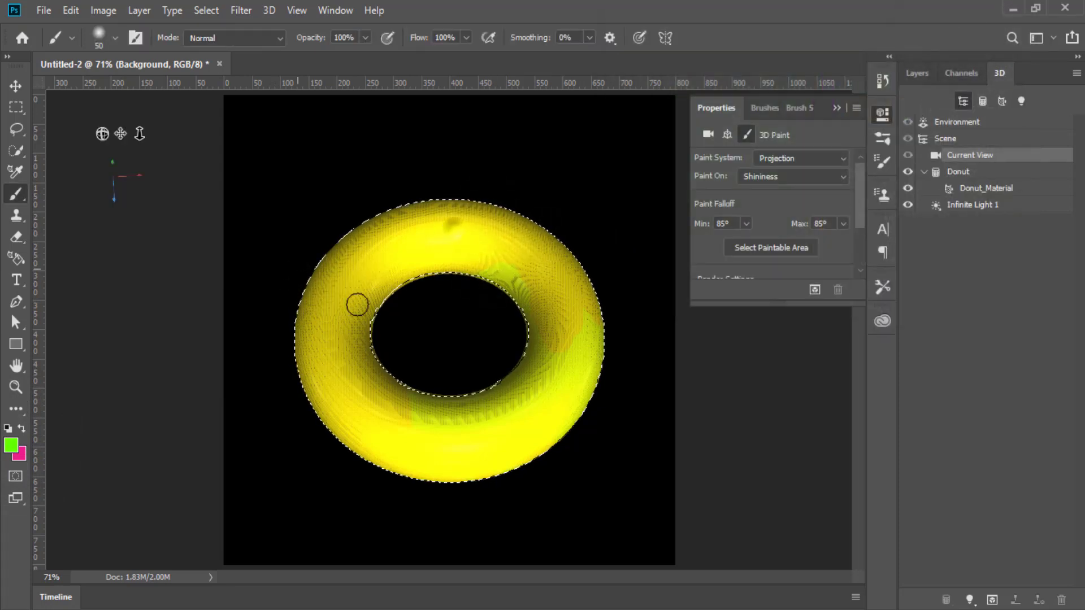
pyautogui.moveTo(412, 266)
pyautogui.mouseDown()
pyautogui.moveTo(450, 238)
pyautogui.moveTo(407, 212)
pyautogui.mouseUp()
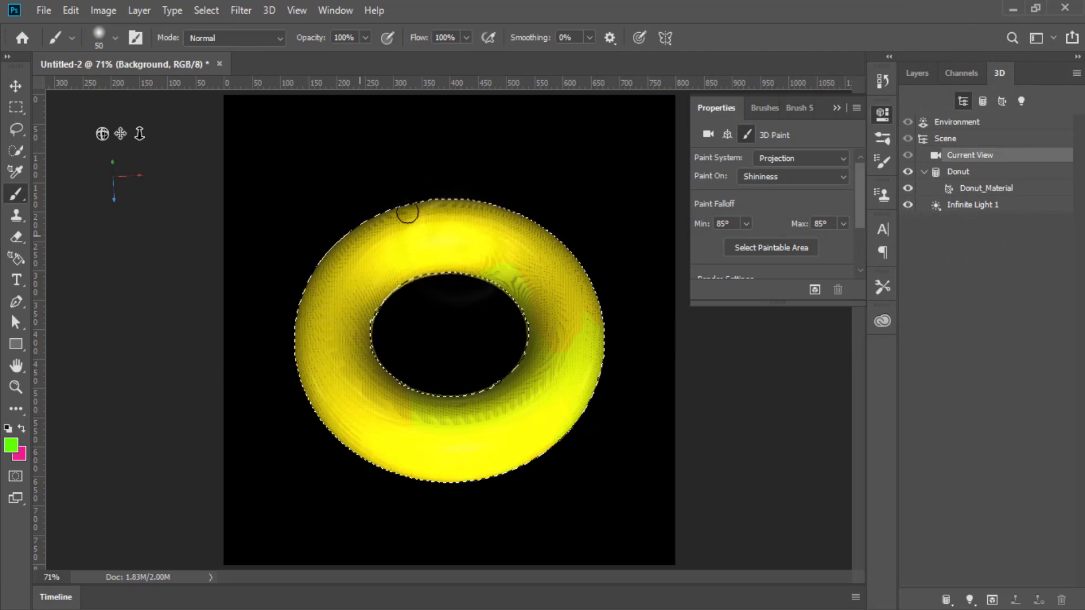
# - Switch the paint target to Diffuse and brush green over the donut's left and top
pyautogui.moveTo(349, 429)
pyautogui.mouseDown()
pyautogui.moveTo(322, 319)
pyautogui.moveTo(339, 356)
pyautogui.mouseUp()
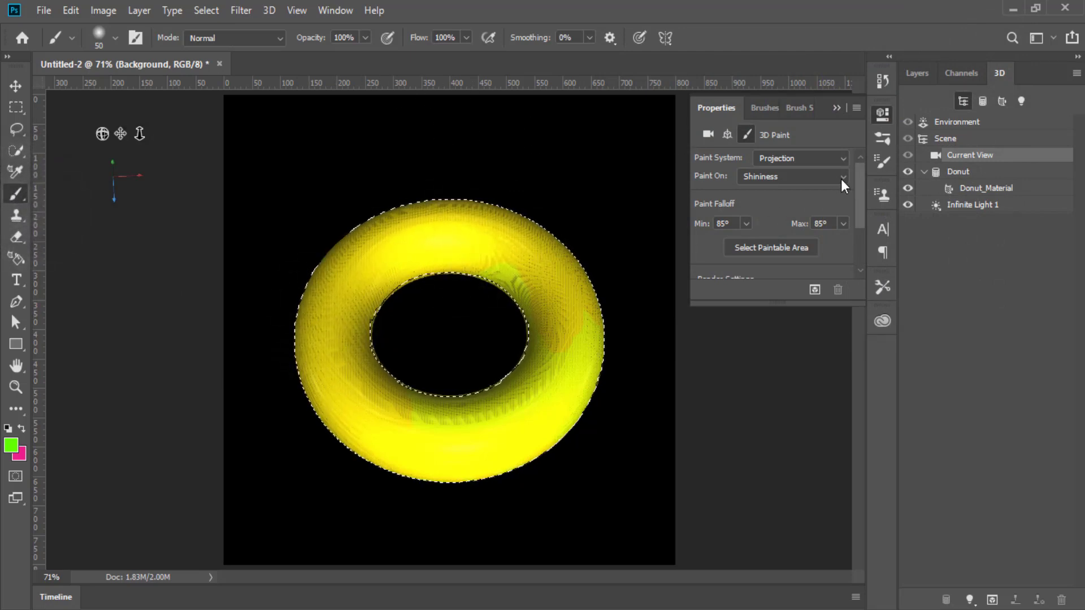
pyautogui.click(845, 157)
pyautogui.click(792, 183)
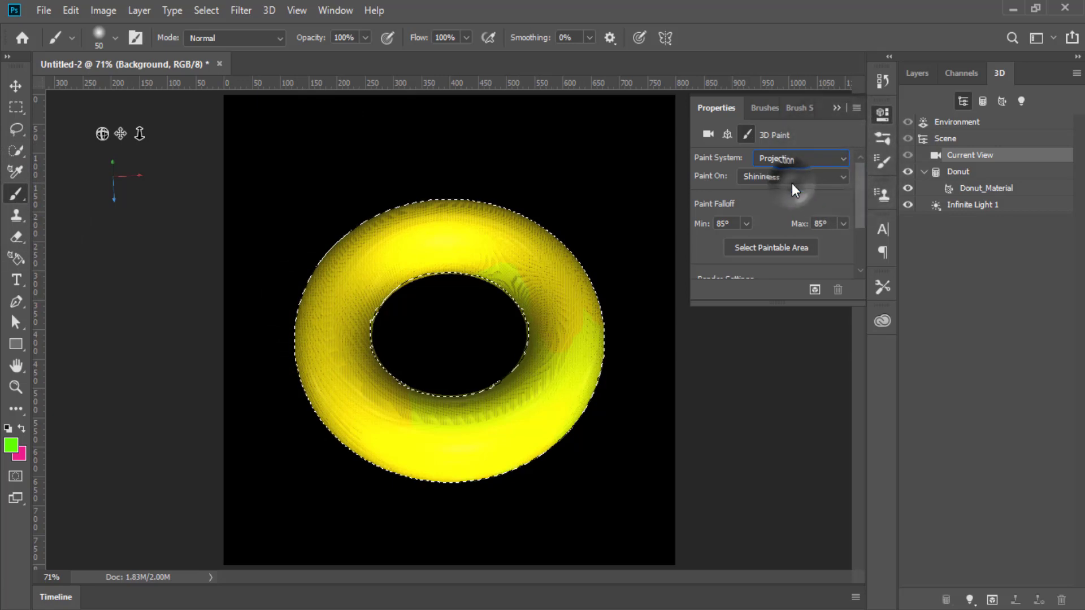
pyautogui.moveTo(497, 225); pyautogui.dragTo(562, 343)
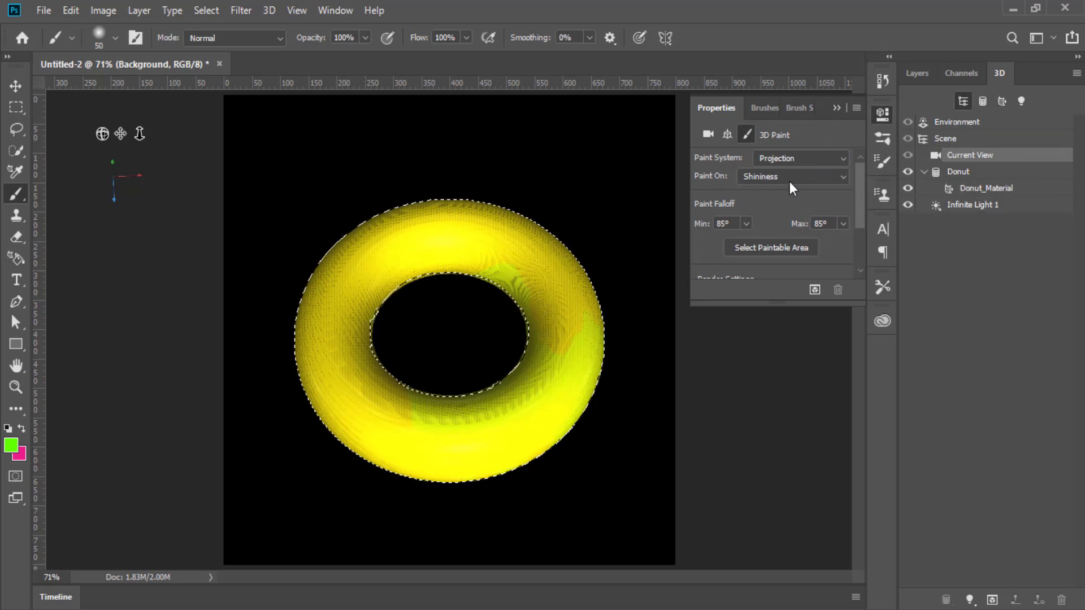
pyautogui.click(790, 177)
pyautogui.click(781, 192)
pyautogui.moveTo(449, 228)
pyautogui.mouseDown()
pyautogui.moveTo(503, 256)
pyautogui.moveTo(539, 249)
pyautogui.moveTo(460, 224)
pyautogui.moveTo(475, 213)
pyautogui.moveTo(398, 207)
pyautogui.mouseUp()
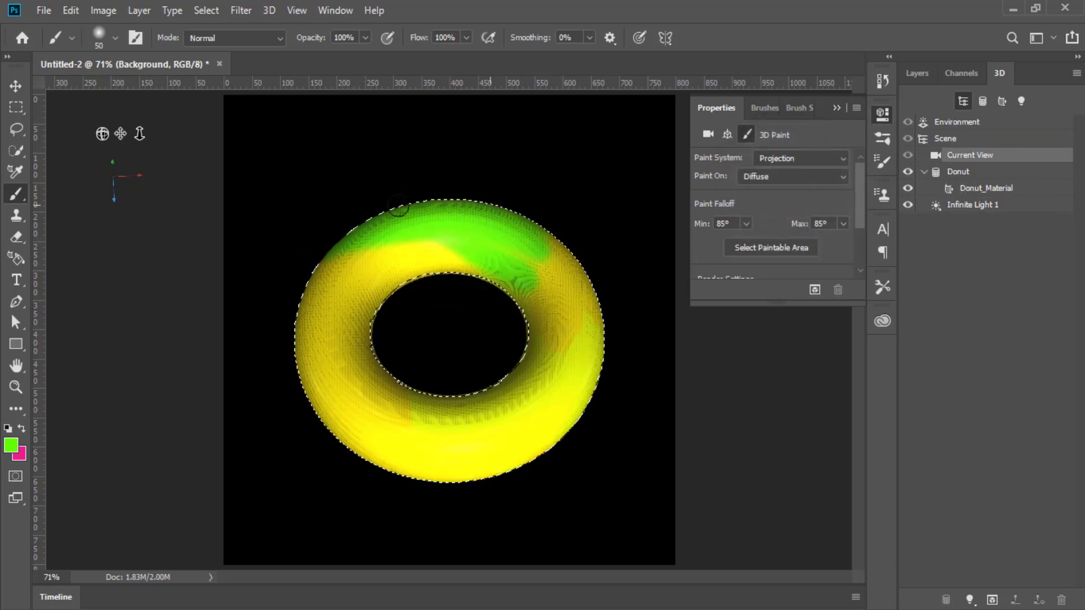
# - Brush green on the donut's right side and switch the paint target to Opacity
pyautogui.moveTo(552, 302)
pyautogui.mouseDown()
pyautogui.moveTo(531, 232)
pyautogui.moveTo(584, 324)
pyautogui.moveTo(582, 274)
pyautogui.mouseUp()
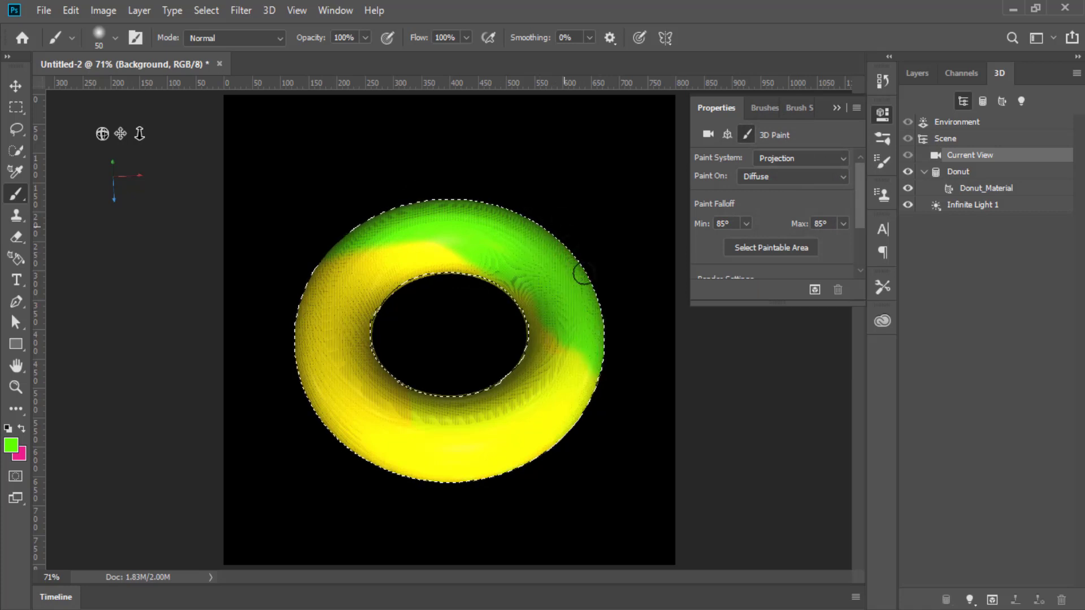
pyautogui.click(829, 177)
pyautogui.click(755, 228)
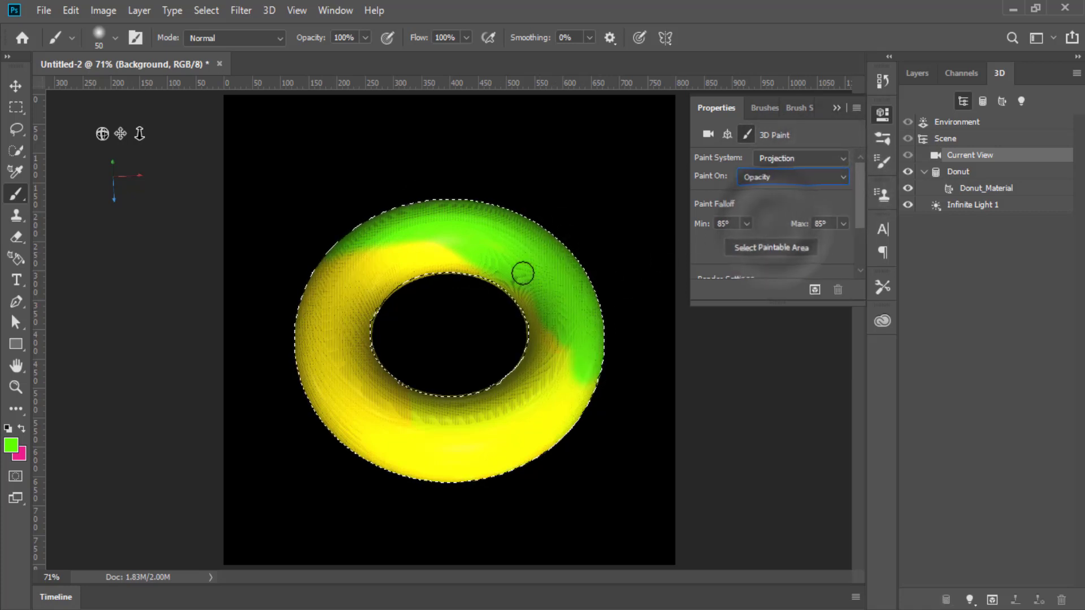
pyautogui.moveTo(555, 285)
pyautogui.mouseDown()
pyautogui.moveTo(545, 307)
pyautogui.moveTo(548, 429)
pyautogui.mouseUp()
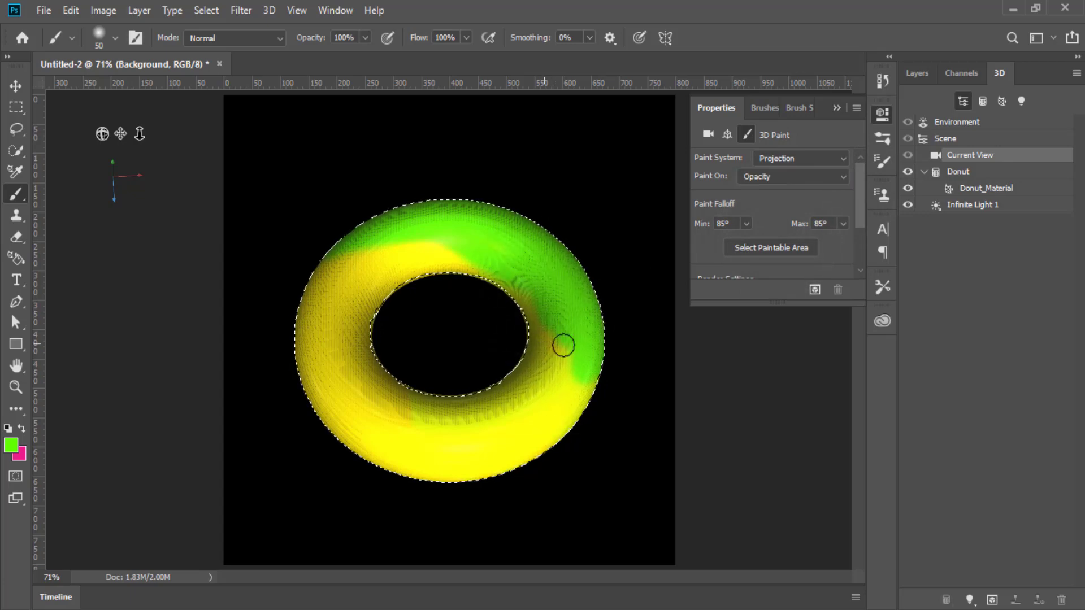
# - Create the new 800×800 Donut_Material - Opacity texture and paint down the donut's right side
pyautogui.click(543, 338)
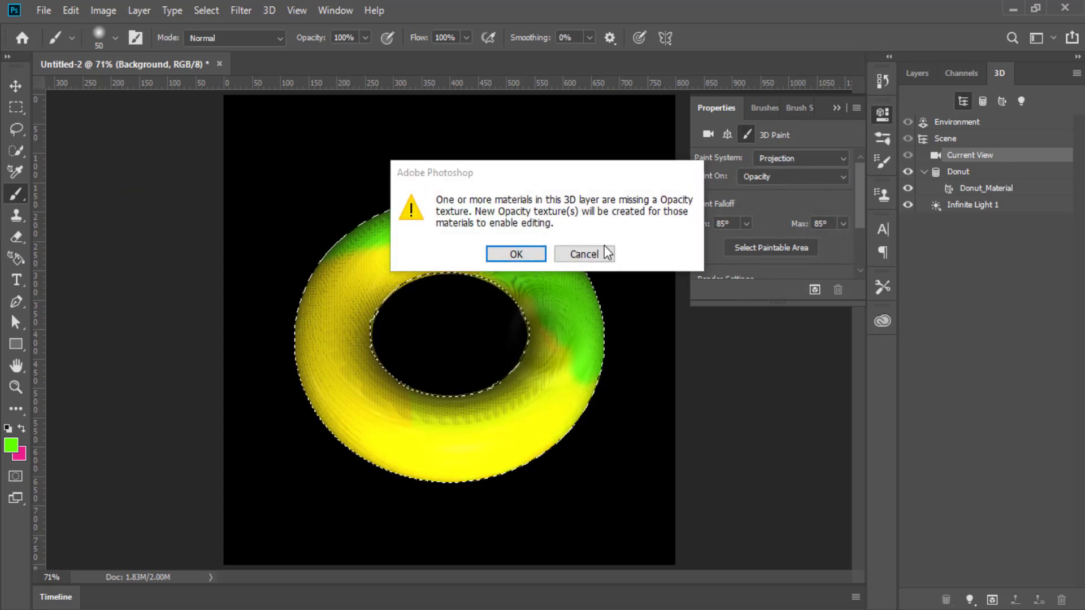
pyautogui.click(527, 259)
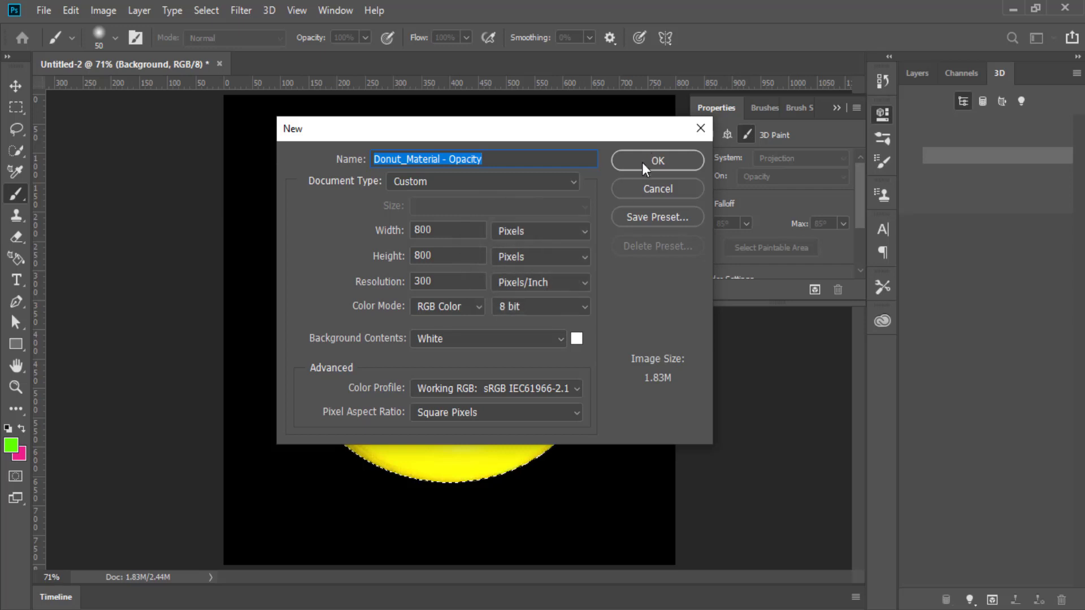
pyautogui.click(639, 165)
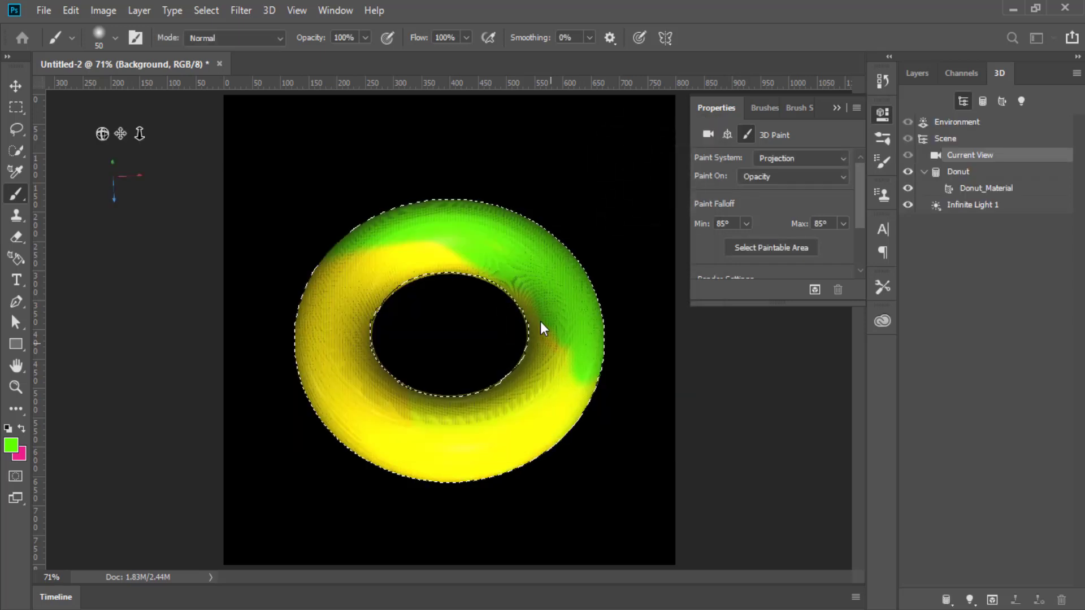
pyautogui.moveTo(559, 339); pyautogui.dragTo(554, 325)
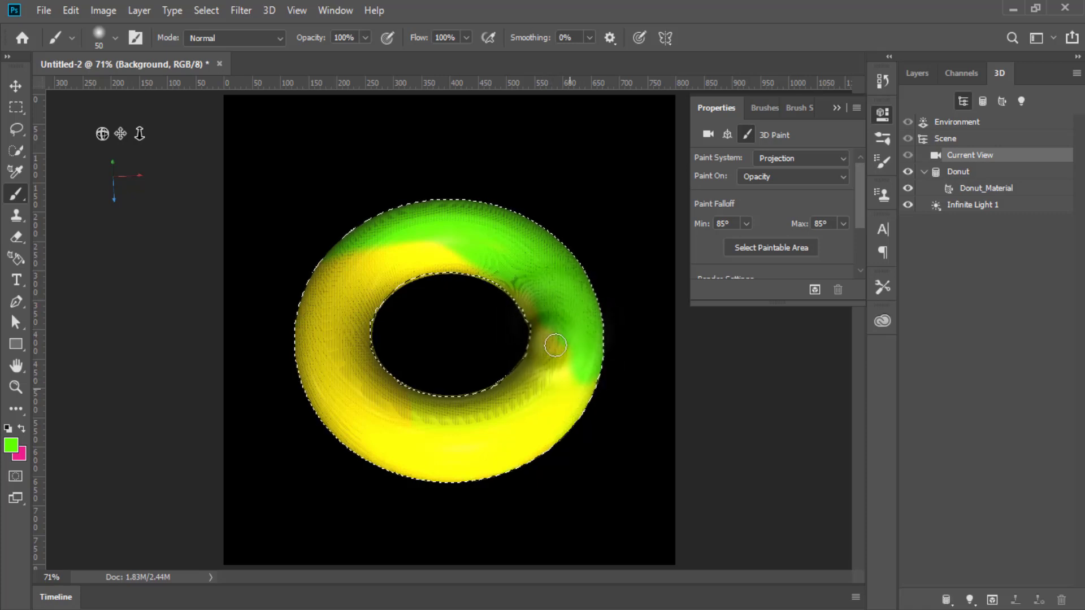
pyautogui.moveTo(572, 391); pyautogui.dragTo(579, 380)
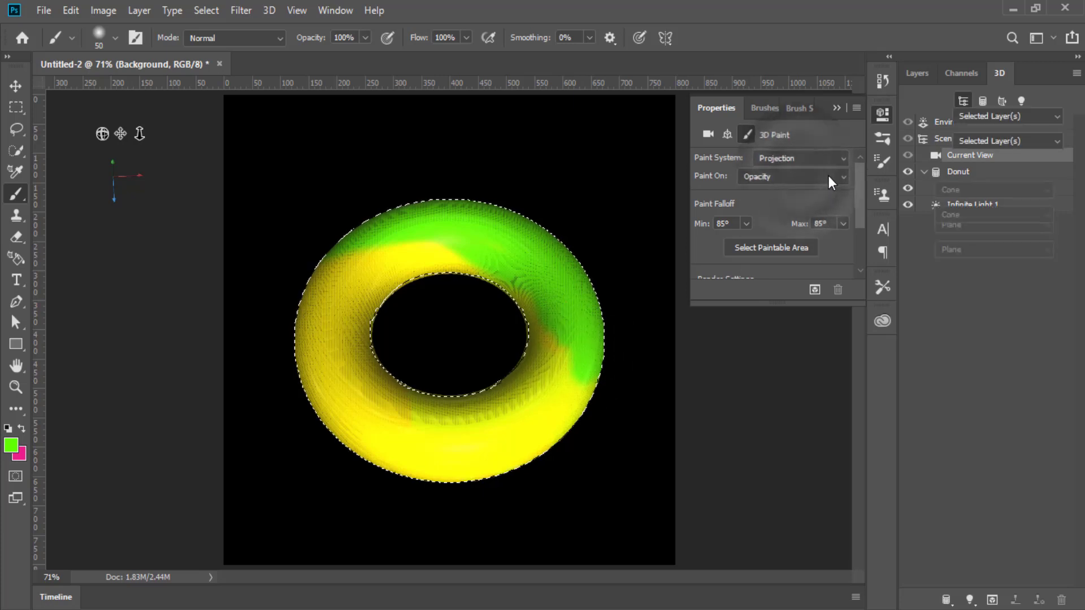
# - Switch the paint target back to Diffuse and brush green over the donut's upper-left
pyautogui.click(829, 176)
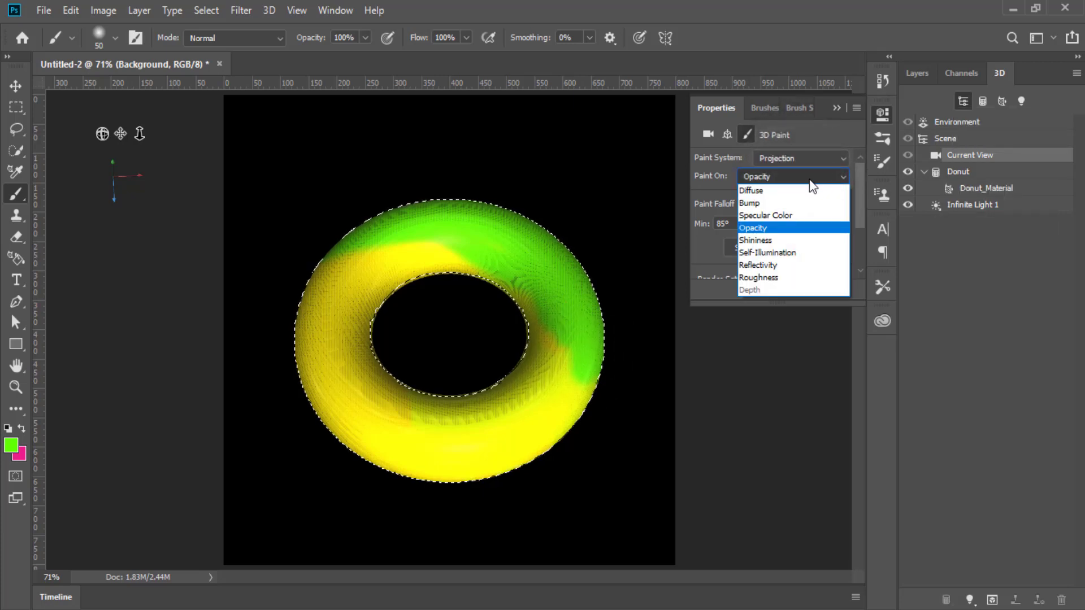
pyautogui.click(770, 191)
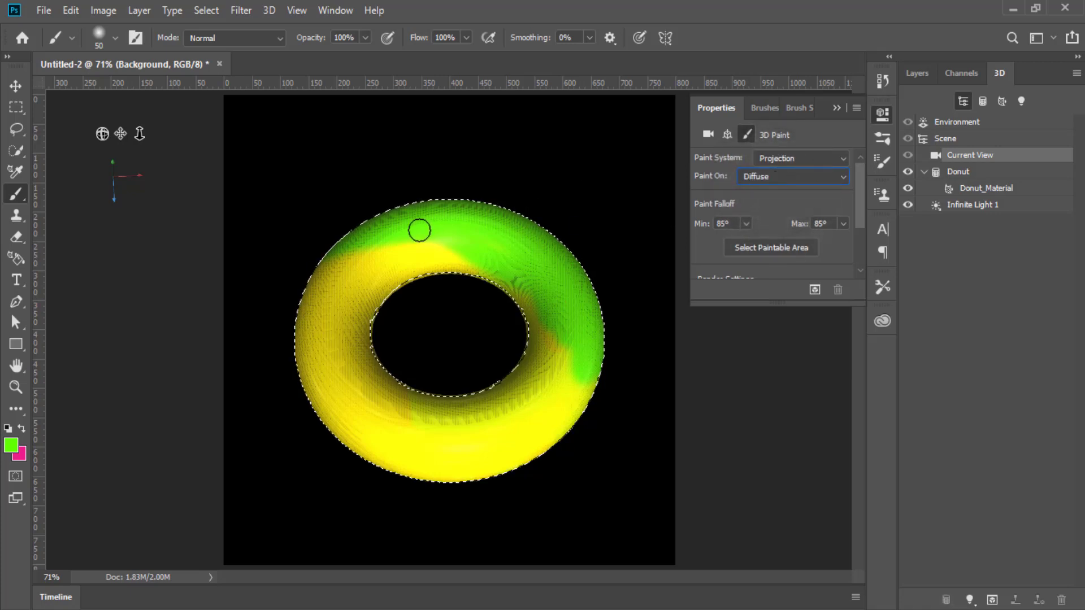
pyautogui.moveTo(419, 230)
pyautogui.mouseDown()
pyautogui.moveTo(349, 235)
pyautogui.moveTo(464, 276)
pyautogui.moveTo(367, 351)
pyautogui.moveTo(381, 291)
pyautogui.moveTo(351, 339)
pyautogui.moveTo(344, 435)
pyautogui.moveTo(334, 417)
pyautogui.moveTo(593, 322)
pyautogui.moveTo(569, 392)
pyautogui.moveTo(379, 448)
pyautogui.moveTo(545, 404)
pyautogui.moveTo(516, 358)
pyautogui.moveTo(548, 344)
pyautogui.moveTo(537, 367)
pyautogui.mouseUp()
pyautogui.click(268, 11)
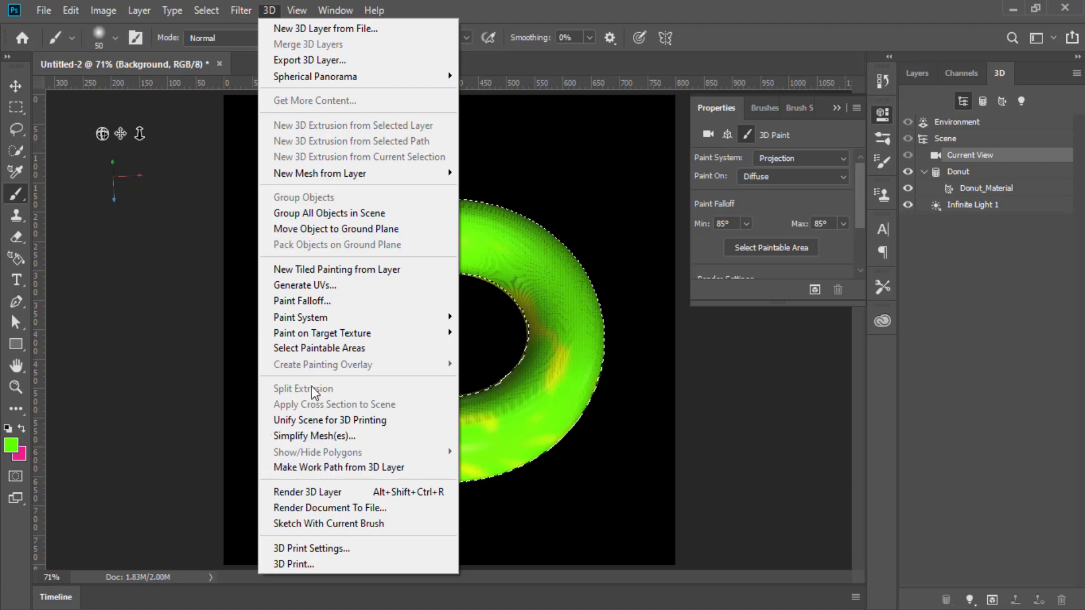
# - Cover the remaining orange patches with green and collapse the Properties panel
pyautogui.click(514, 264)
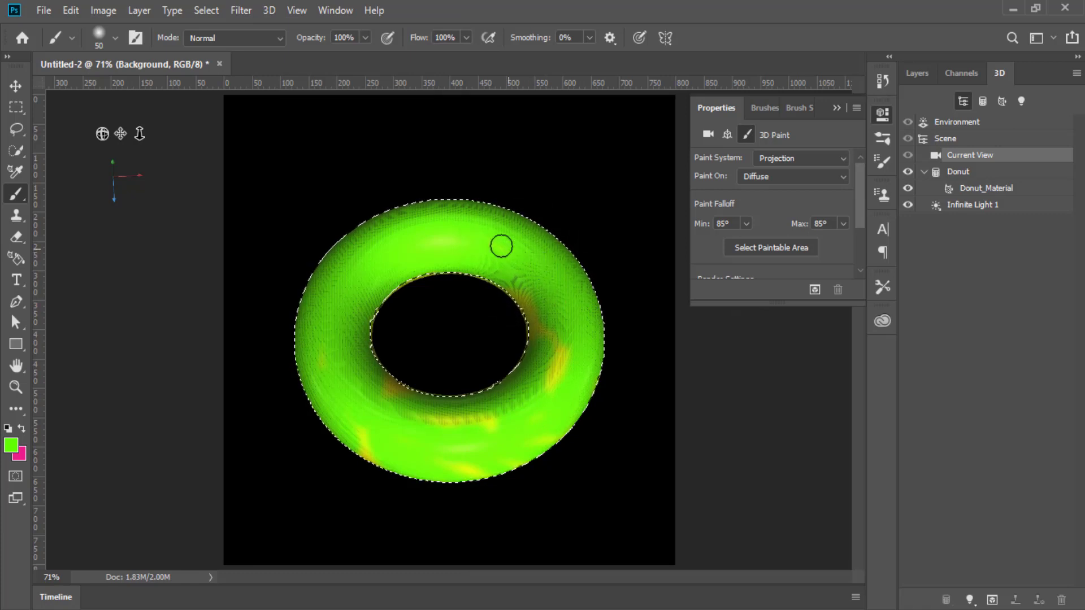
pyautogui.moveTo(552, 293)
pyautogui.mouseDown()
pyautogui.moveTo(548, 405)
pyautogui.moveTo(558, 354)
pyautogui.moveTo(443, 426)
pyautogui.moveTo(416, 419)
pyautogui.moveTo(390, 384)
pyautogui.moveTo(443, 426)
pyautogui.moveTo(426, 455)
pyautogui.moveTo(436, 476)
pyautogui.moveTo(354, 419)
pyautogui.moveTo(365, 443)
pyautogui.moveTo(358, 409)
pyautogui.moveTo(524, 440)
pyautogui.moveTo(565, 387)
pyautogui.moveTo(482, 249)
pyautogui.moveTo(373, 227)
pyautogui.moveTo(534, 364)
pyautogui.moveTo(513, 290)
pyautogui.moveTo(525, 360)
pyautogui.mouseUp()
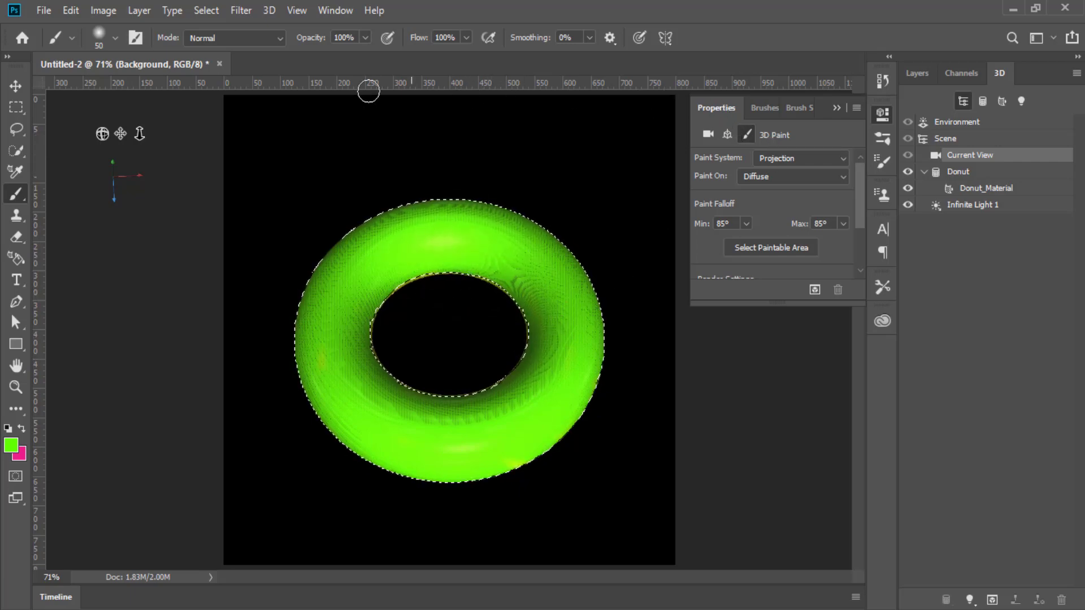
pyautogui.click(273, 9)
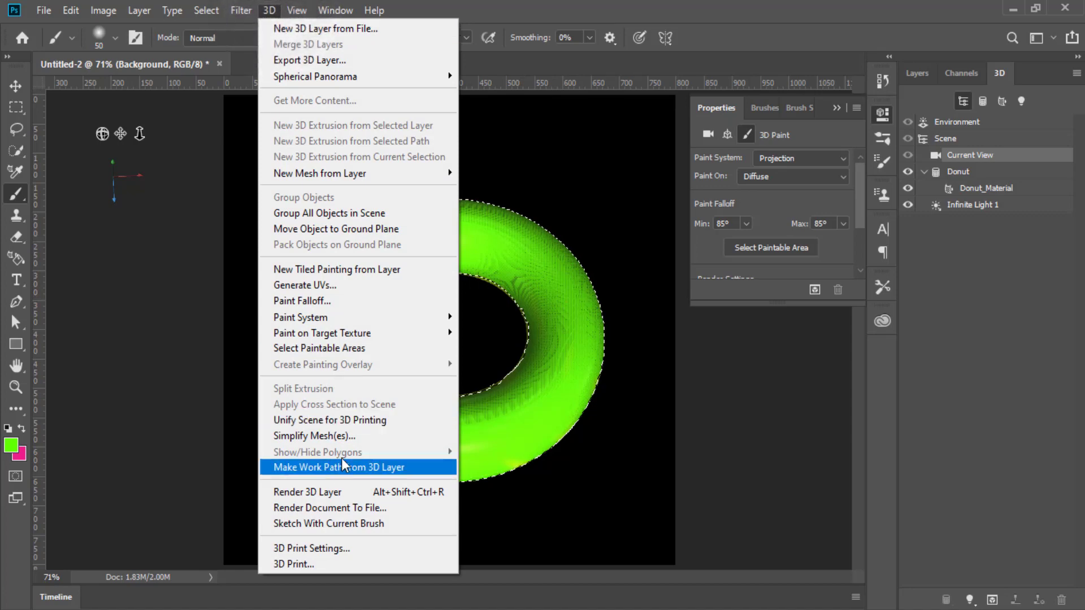
pyautogui.click(840, 106)
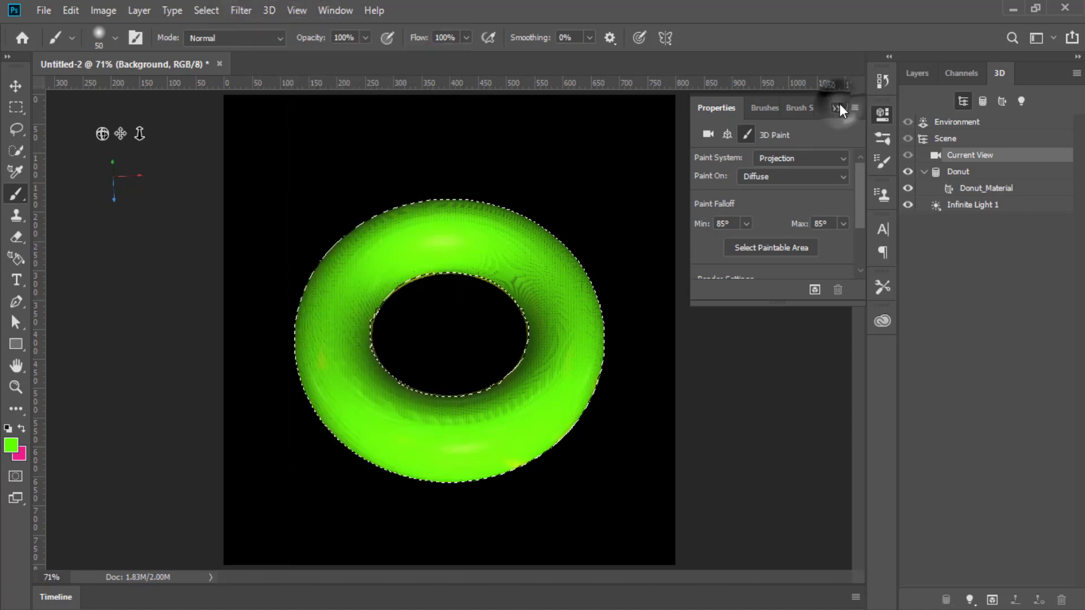